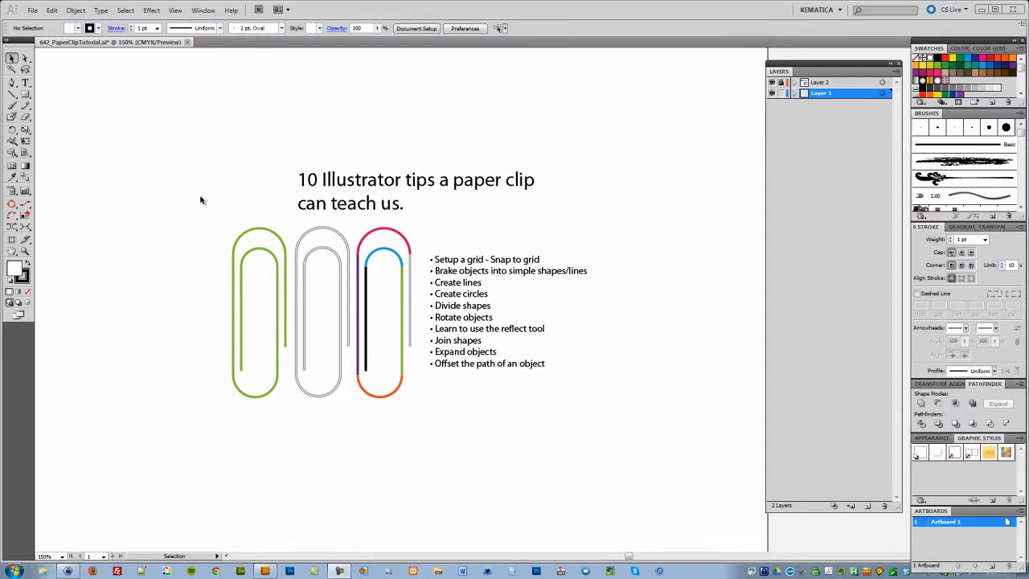
Show the document grid behind the paper clip artwork.
left_click(176, 9)
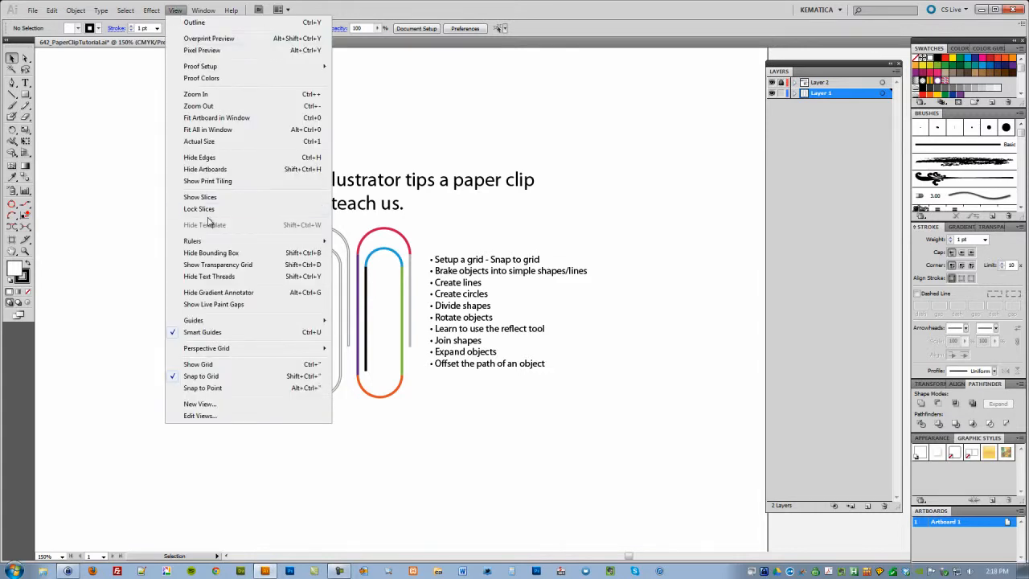
left_click(202, 363)
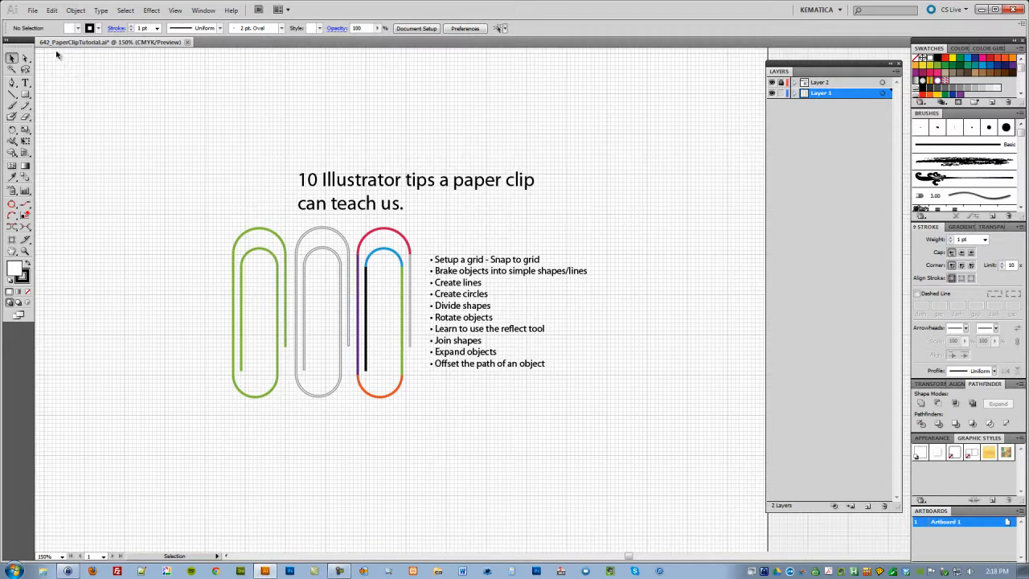
Check the gridline spacing and subdivisions in the Guides & Grid preferences, and whether Snap to Grid is enabled.
left_click(51, 10)
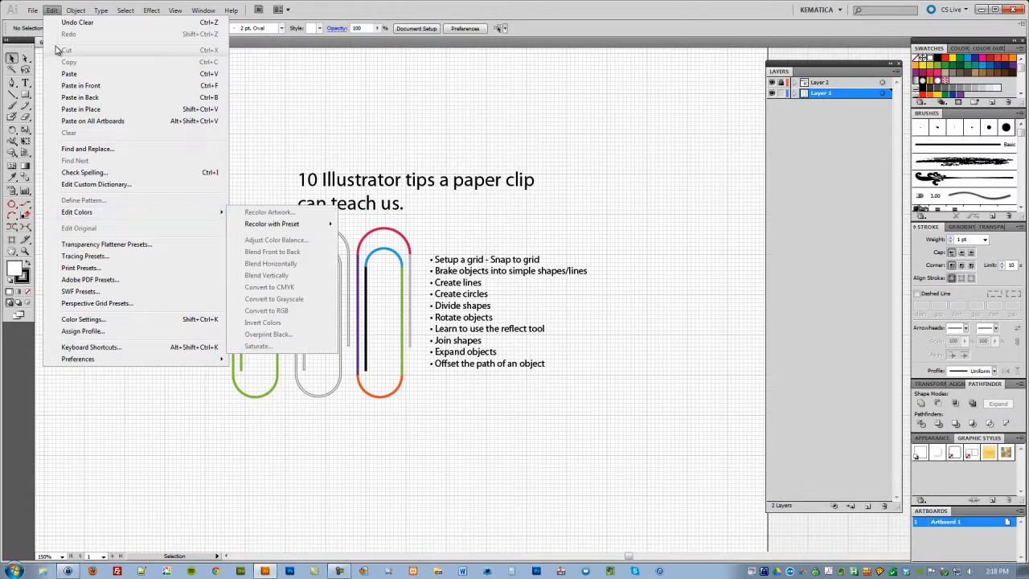
mouse_move(91, 361)
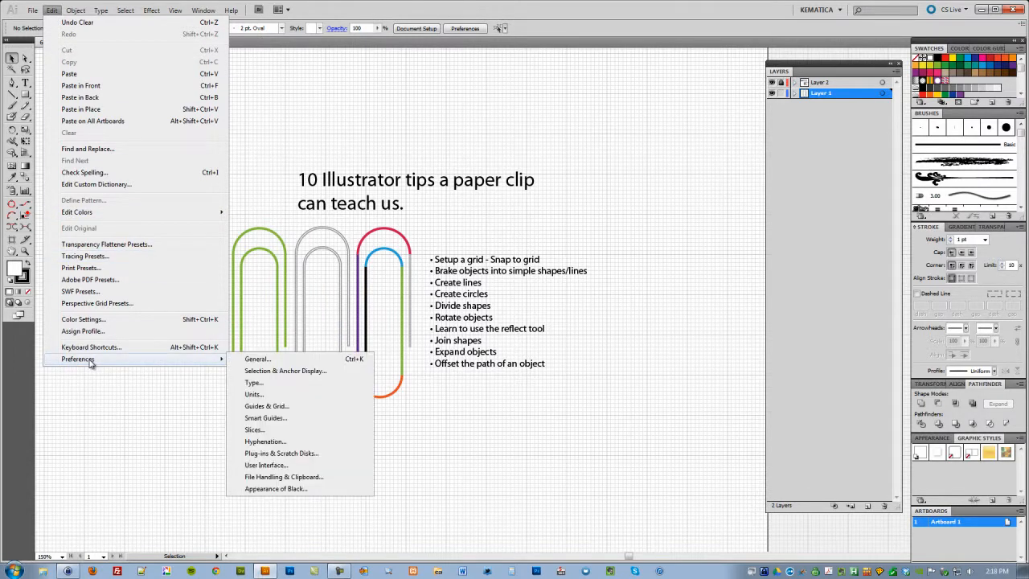
left_click(259, 410)
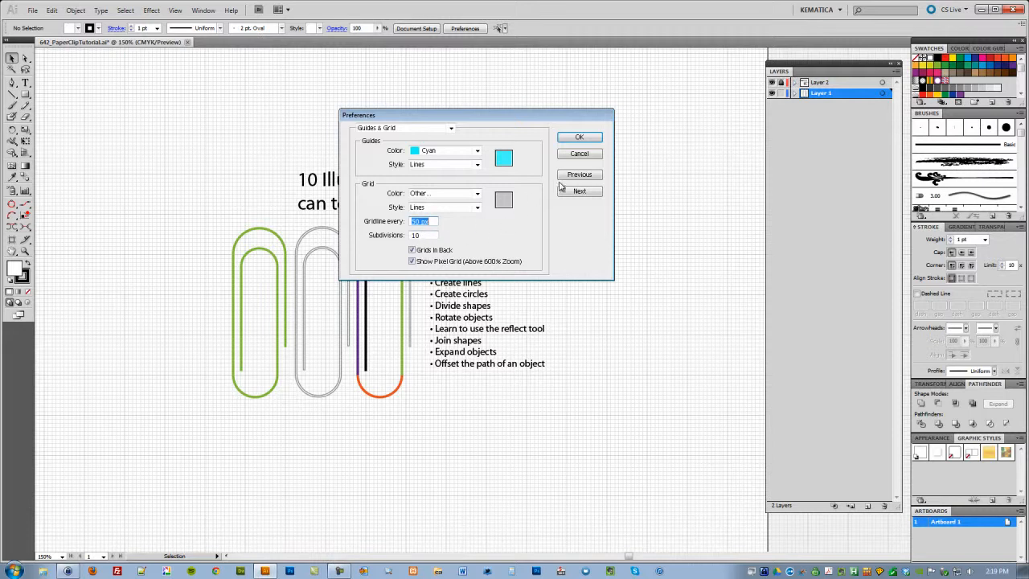
left_click(576, 138)
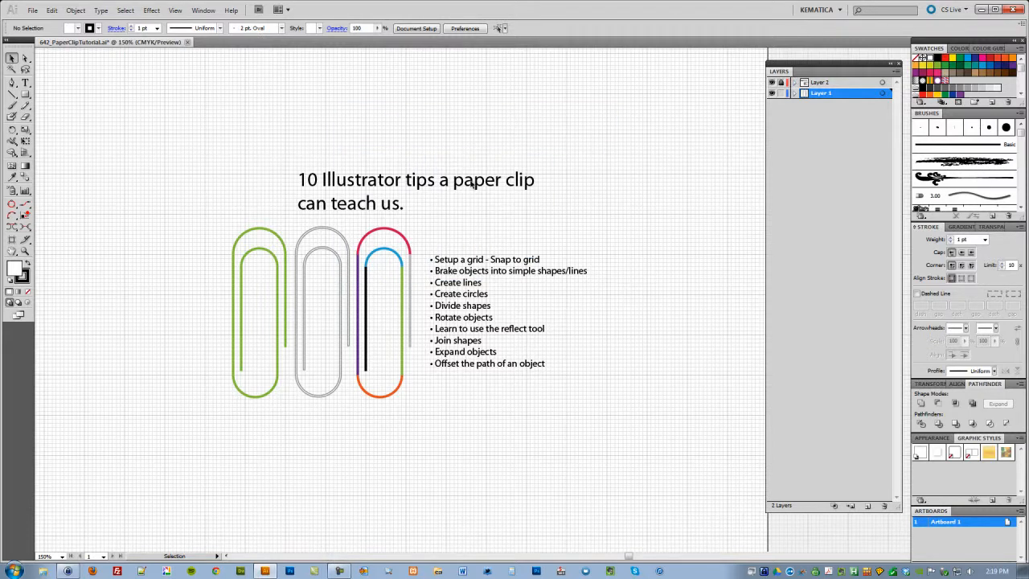
left_click(174, 11)
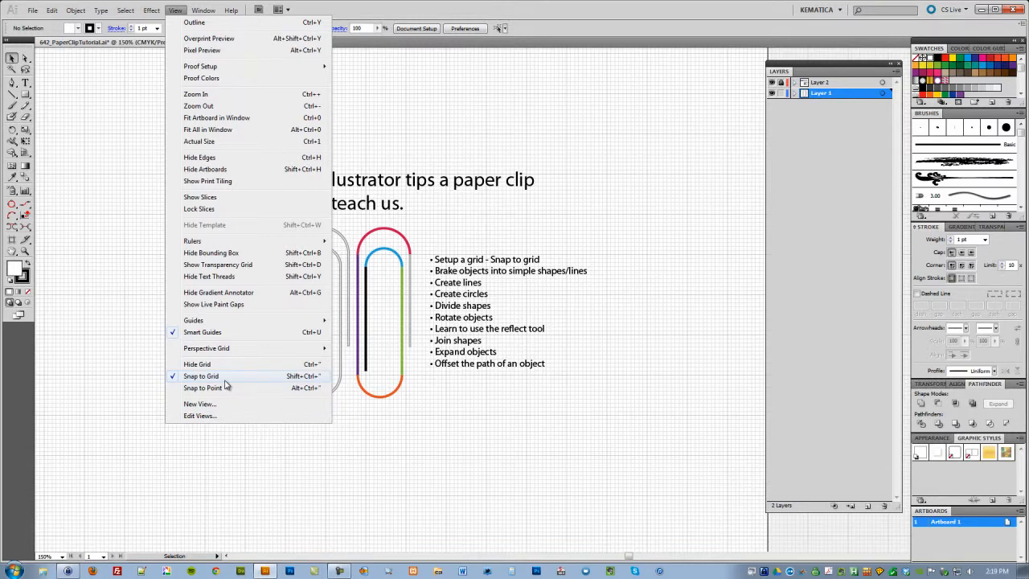
left_click(435, 423)
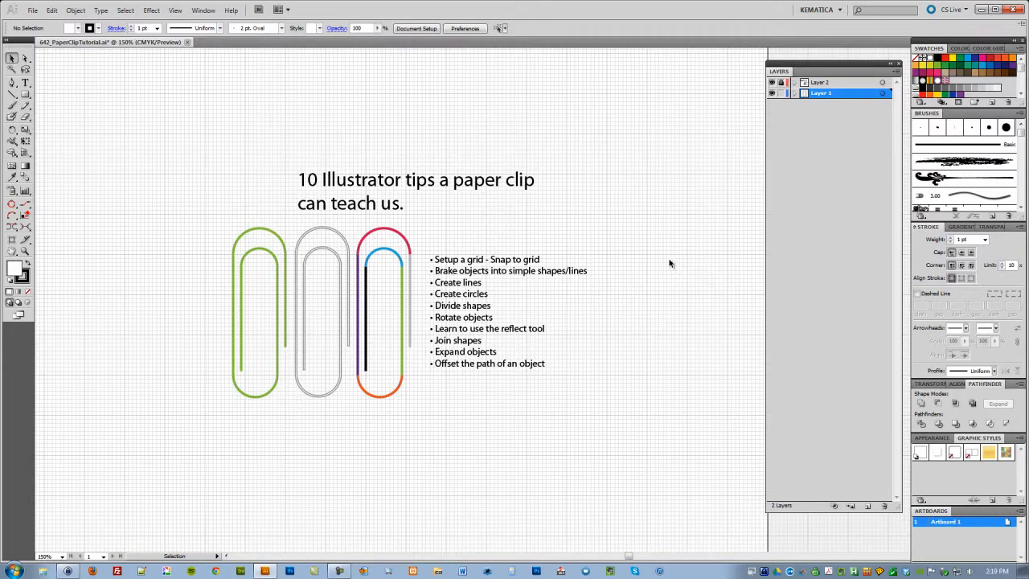
Draw a short slanted test line with the Pen tool in the empty area beside the tips list, ending at about X 860, Y 505 px.
key("ctrl")
key("ctrl+plus")
key("ctrl+plus")
key("ctrl+plus")
left_click_drag(683, 271, 375, 260)
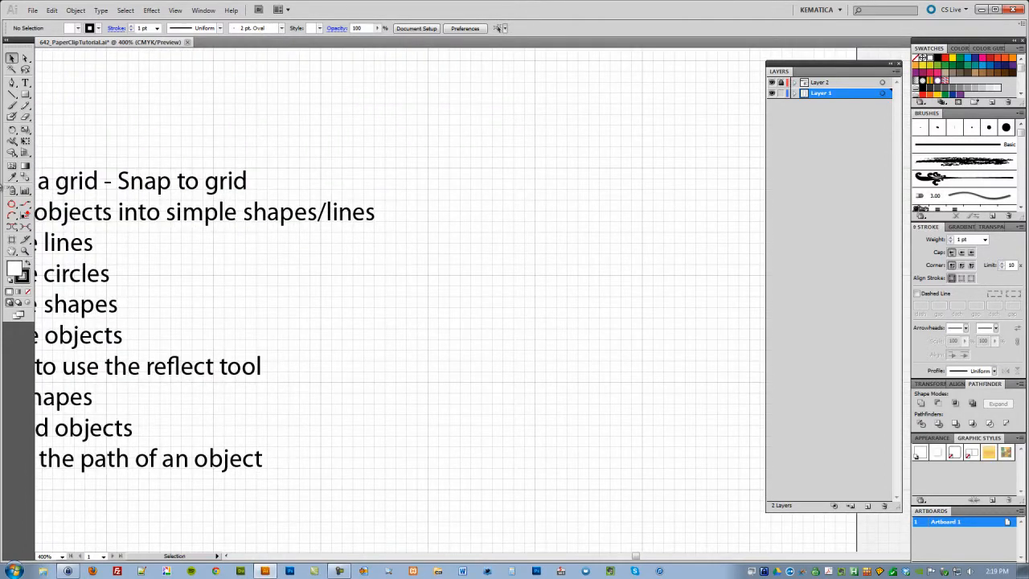
left_click(12, 82)
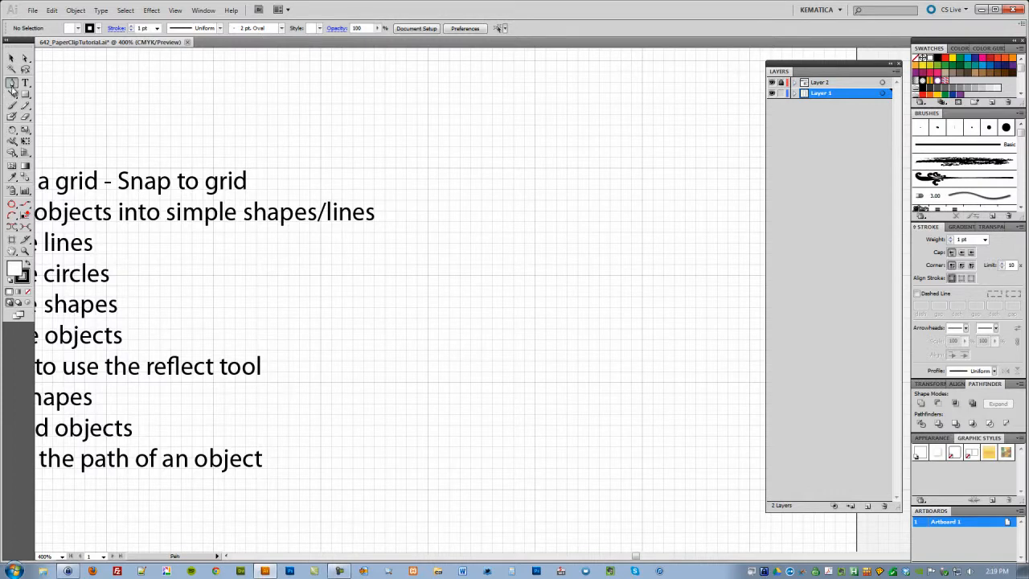
left_click(541, 242)
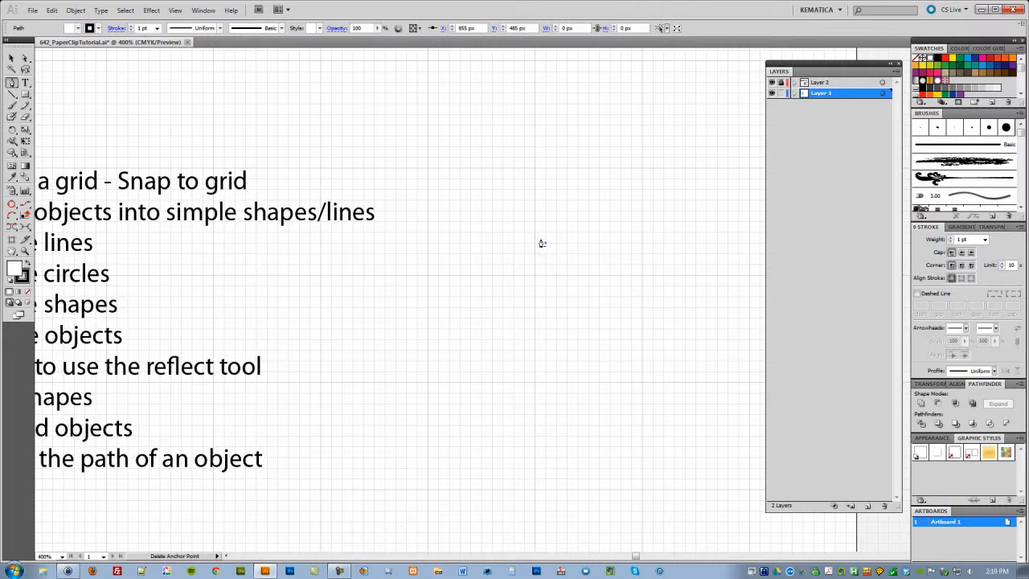
left_click(545, 243)
left_click(556, 289)
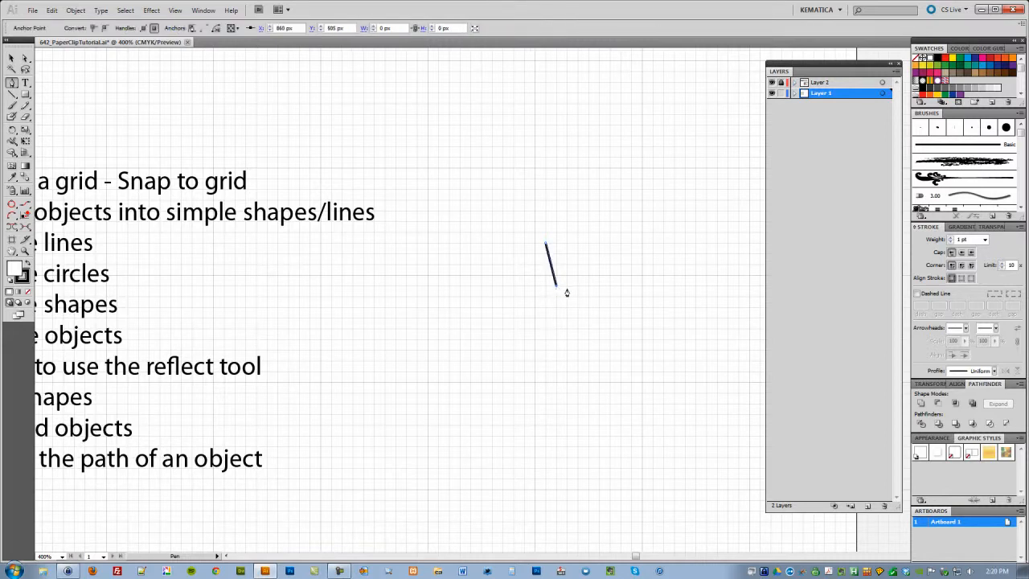
left_click(576, 289)
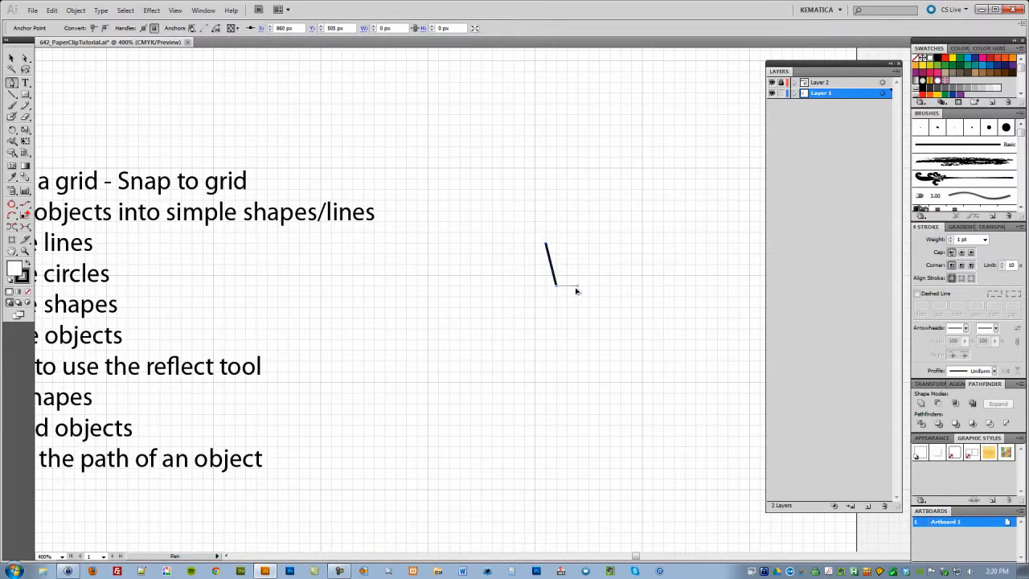
Select and delete the short slanted test line.
left_click(12, 57)
left_click(465, 211)
left_click_drag(490, 210, 638, 362)
key("Delete")
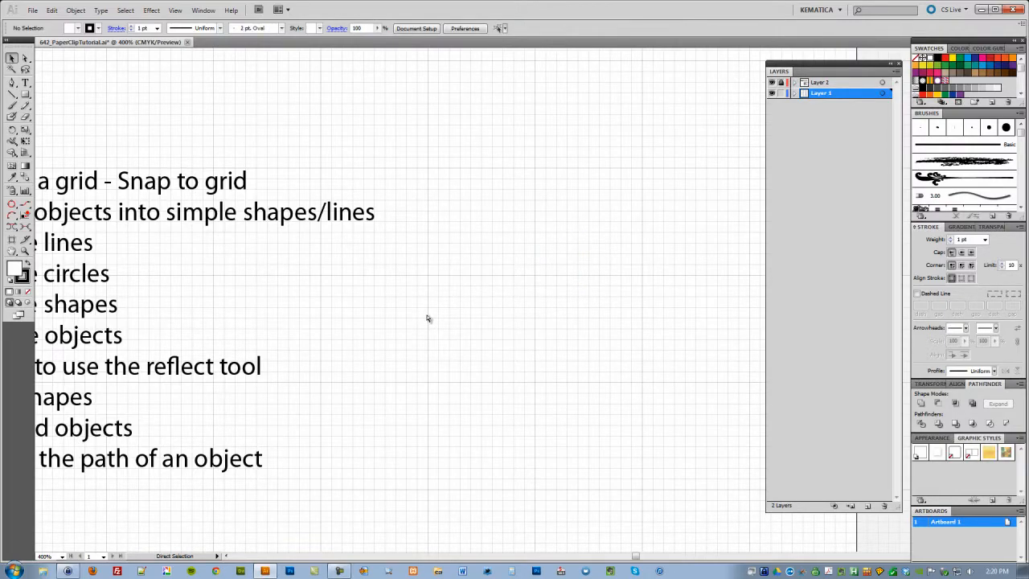
Examine how the color-coded paper clip is divided into simple lines and arcs.
key("ctrl+minus")
key("ctrl+minus")
key("ctrl+minus")
left_click_drag(450, 323, 432, 302)
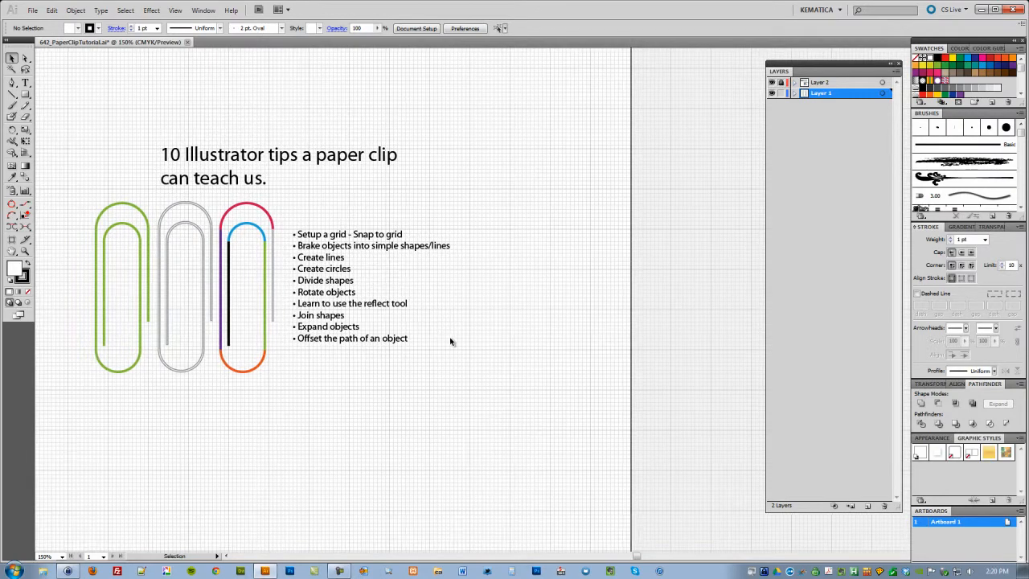
left_click_drag(453, 344, 482, 374)
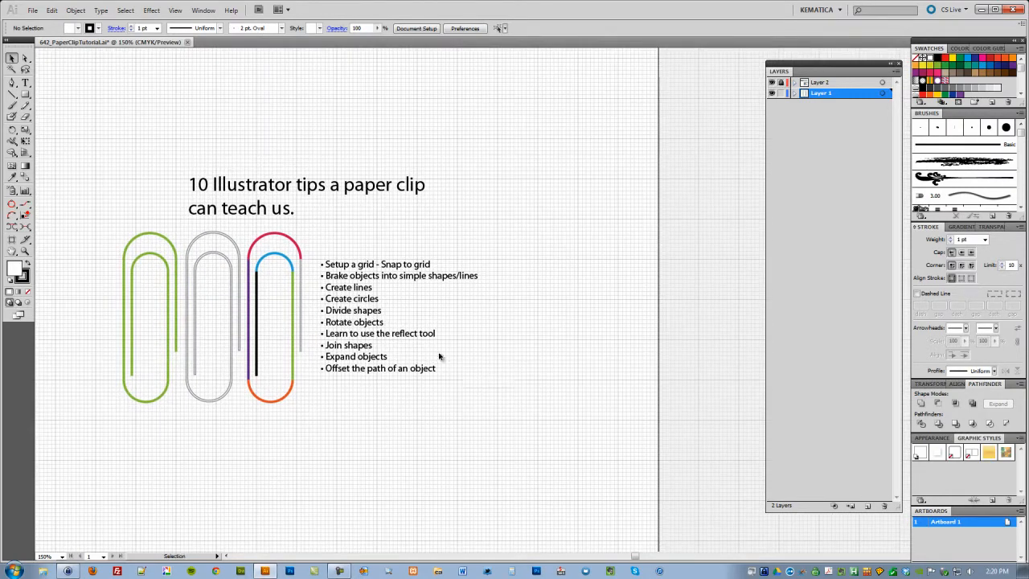
left_click_drag(322, 419, 410, 460)
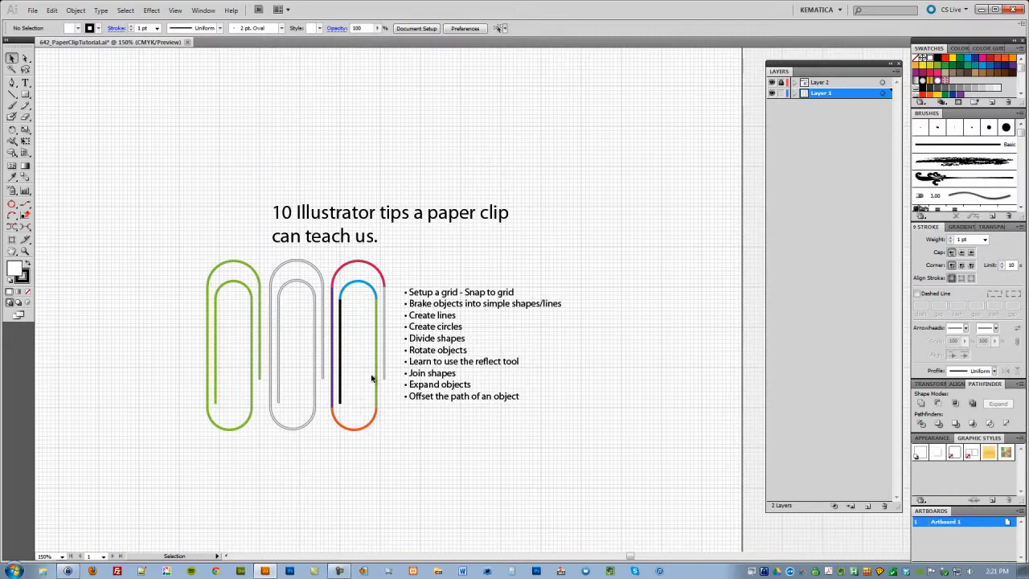
key("space")
left_click_drag(611, 342, 603, 333)
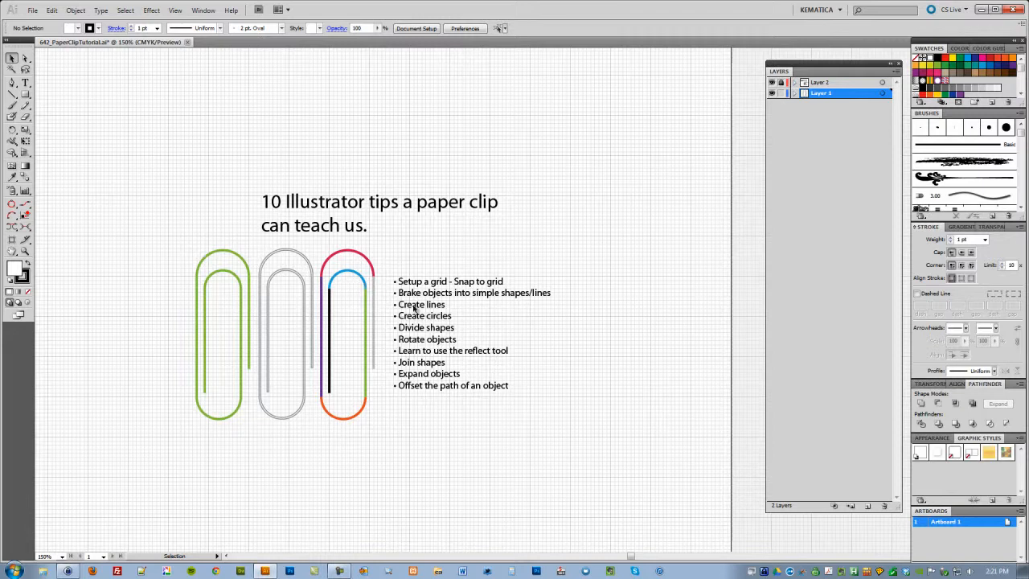
Draw a vertical line about 130 px long with the Line Segment tool, beside the tips list.
left_click(13, 93)
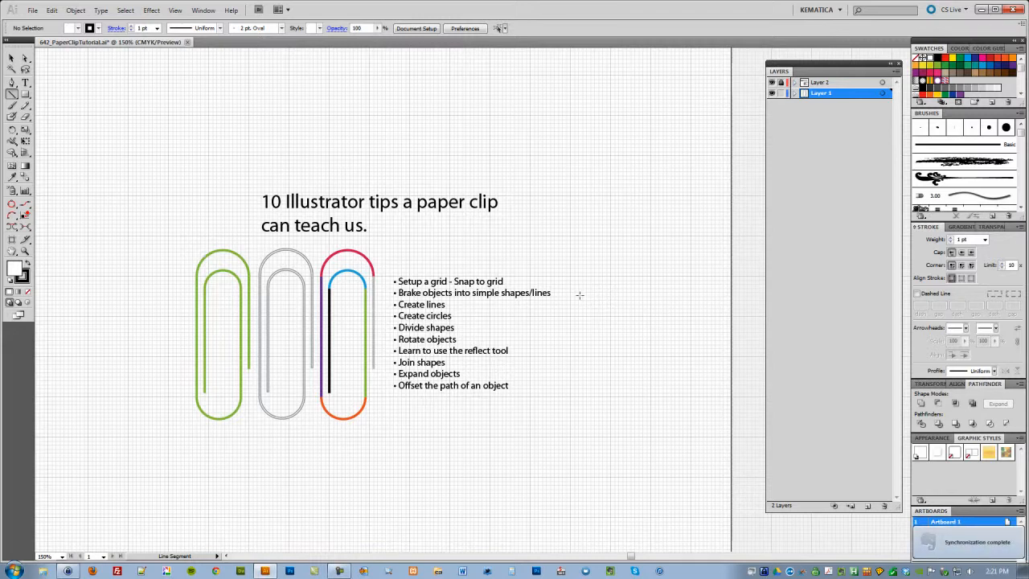
left_click_drag(570, 293, 576, 396)
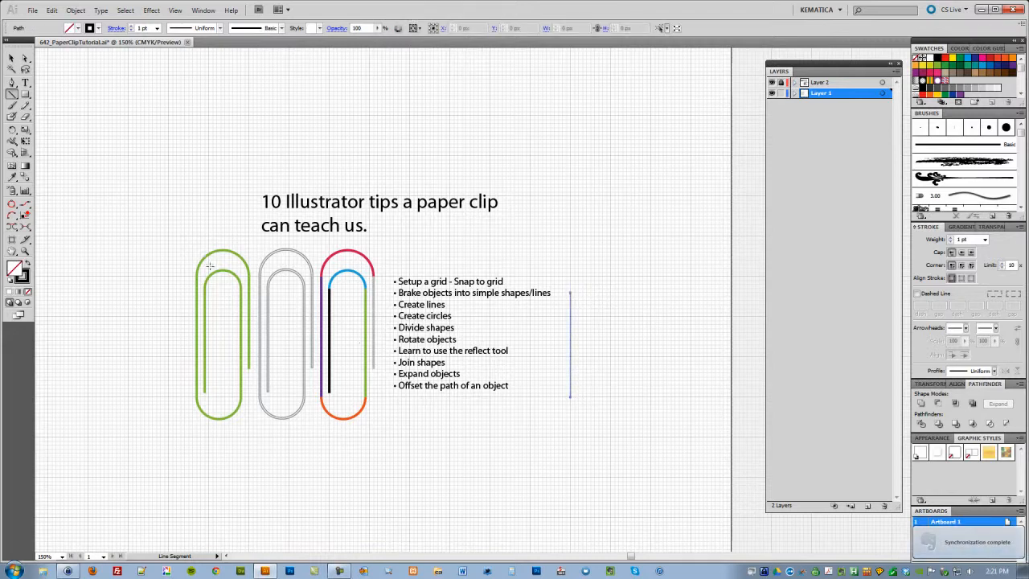
left_click(13, 60)
left_click(98, 119)
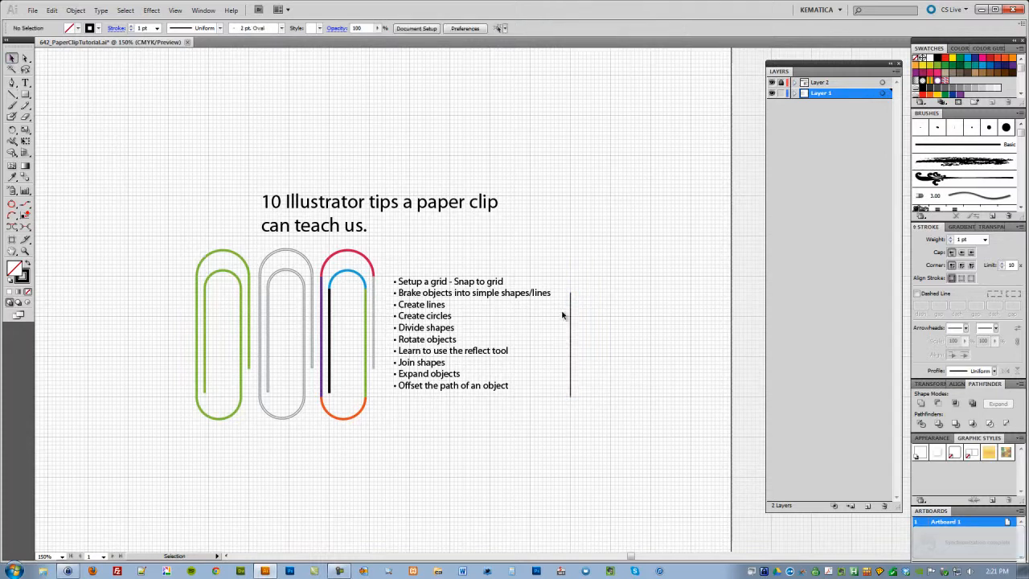
Set the new vertical line's stroke weight to 3 pt.
key("ctrl+a")
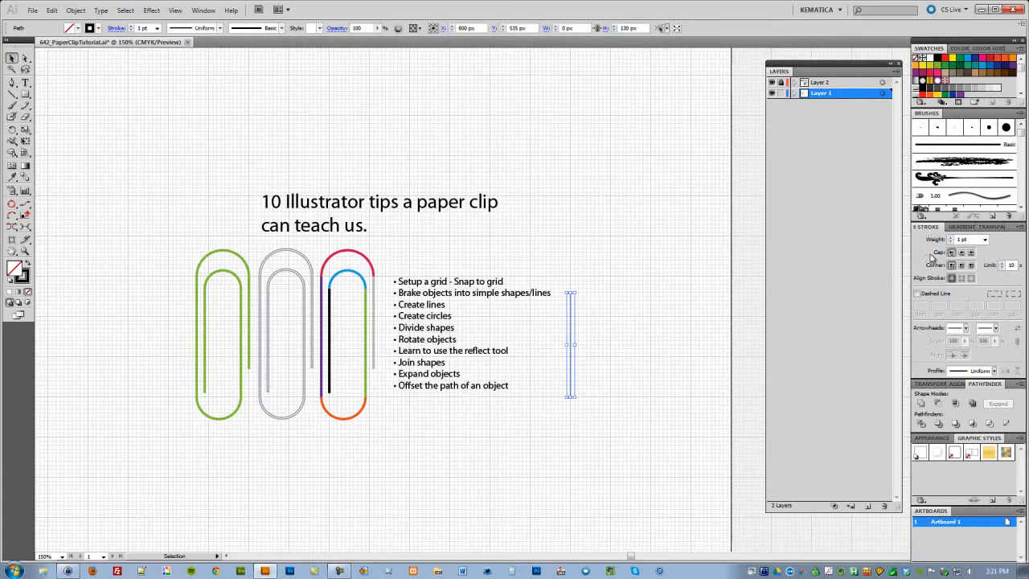
left_click(985, 240)
left_click(962, 290)
left_click(622, 311)
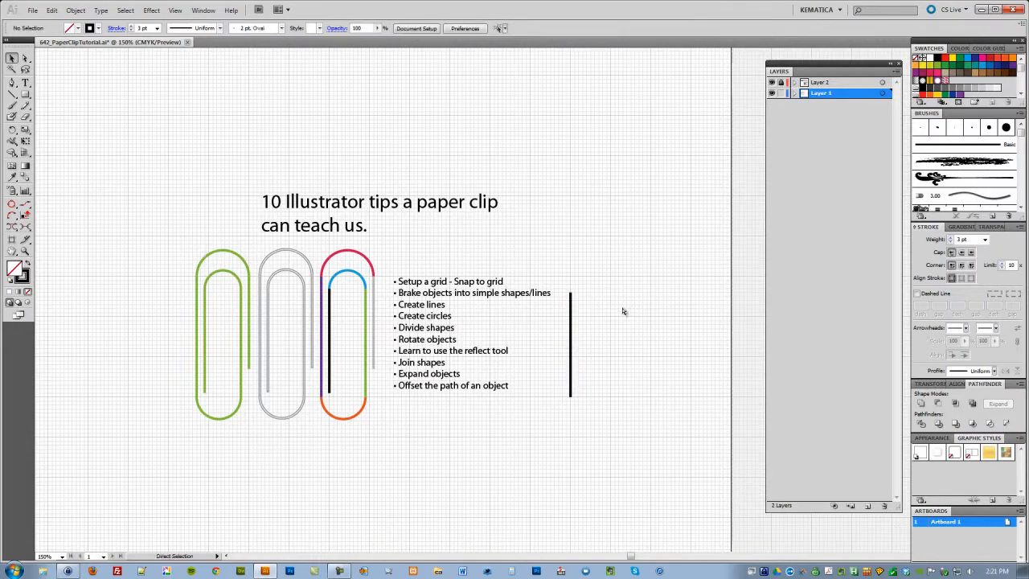
Draw a second vertical line with the Pen tool at X 820 px, from Y 470 to 600 px, parallel to the first.
key("ctrl+plus")
key("ctrl+plus")
left_click_drag(623, 311, 585, 236)
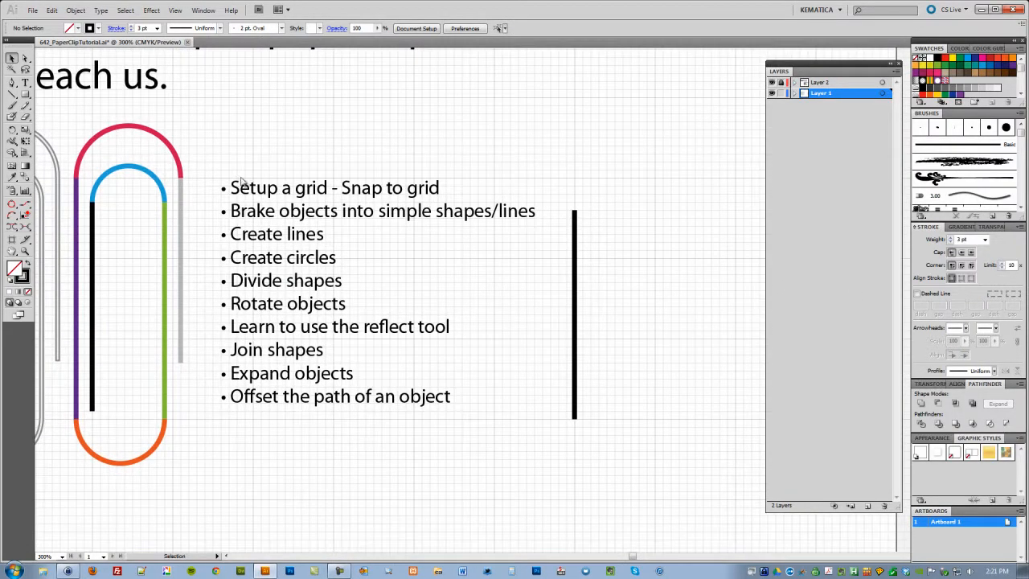
left_click(12, 82)
left_click(607, 212)
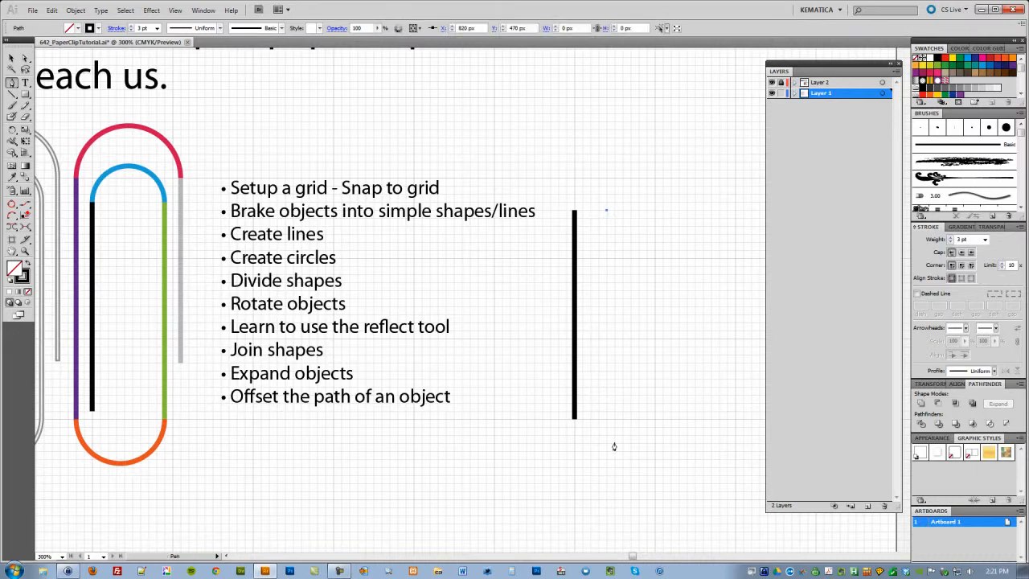
left_click(607, 419)
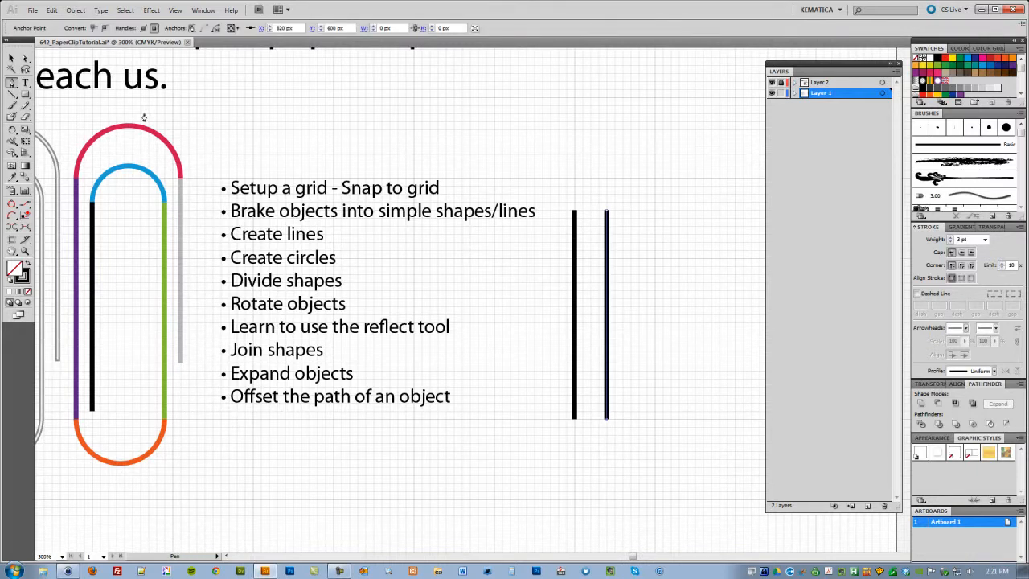
left_click(13, 58)
left_click(408, 179)
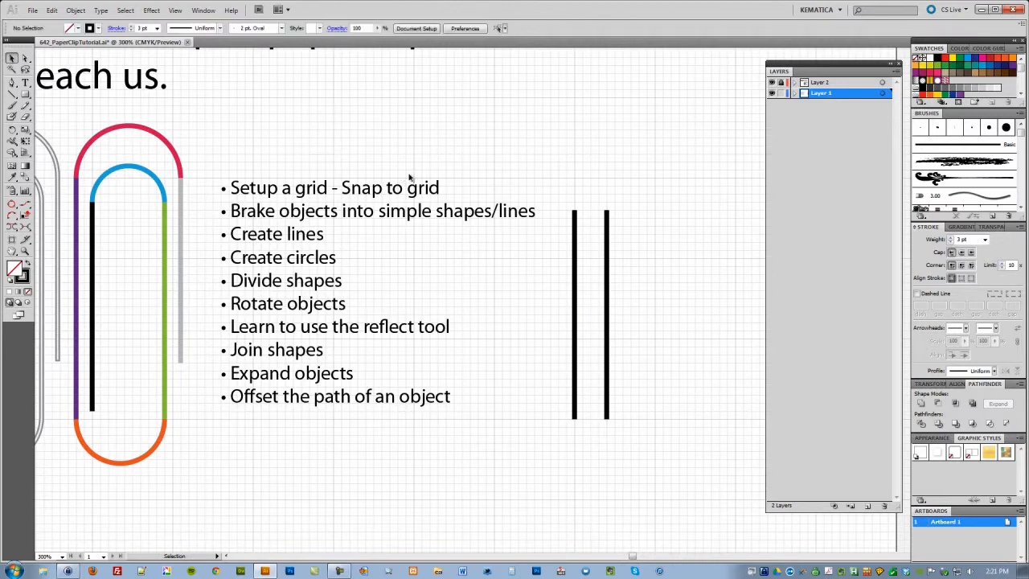
Duplicate the second vertical line 20 px to its right, placing the copy at X 840 px.
left_click_drag(676, 250, 622, 283)
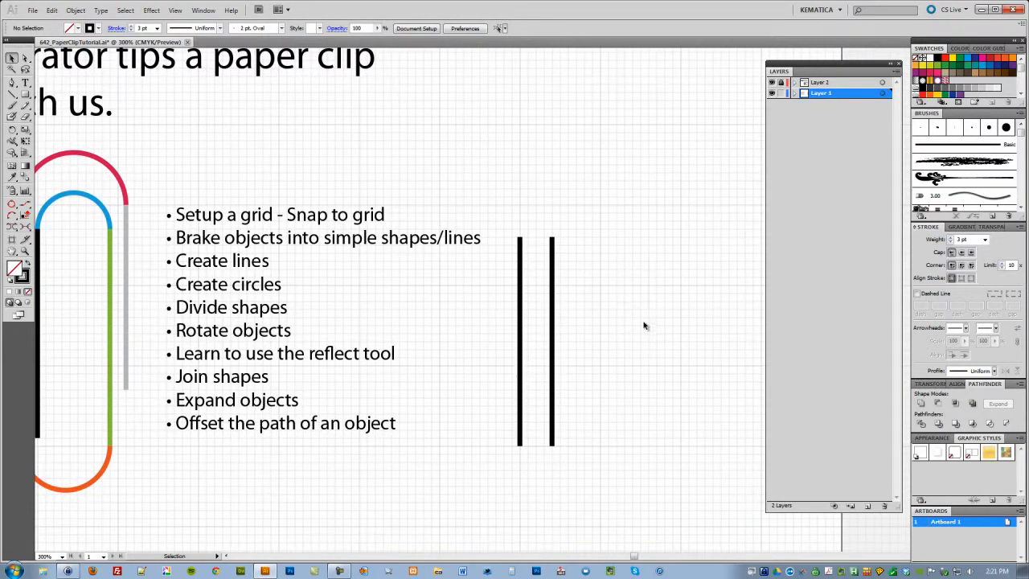
left_click_drag(644, 323, 636, 319)
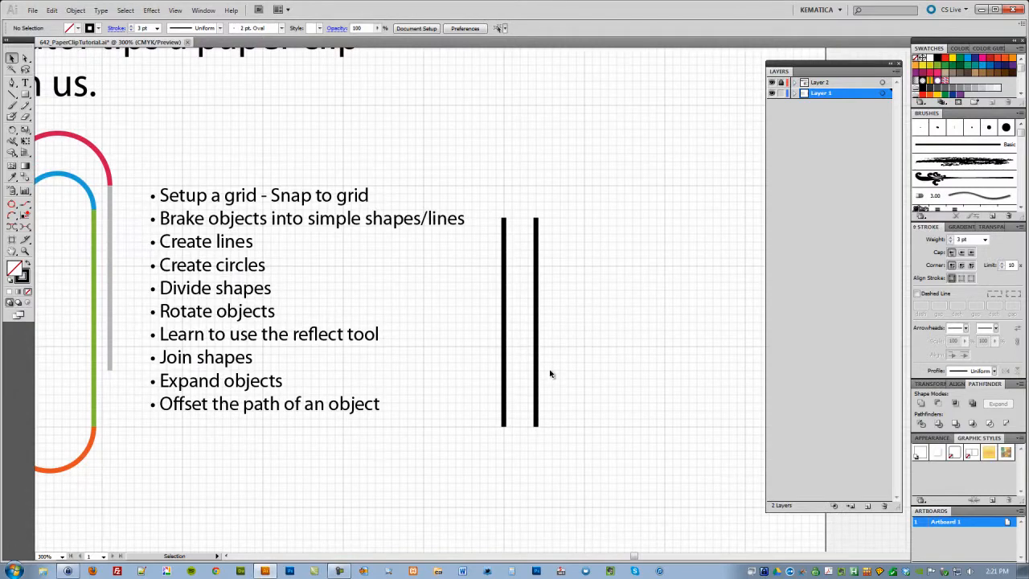
left_click_drag(588, 413, 605, 429)
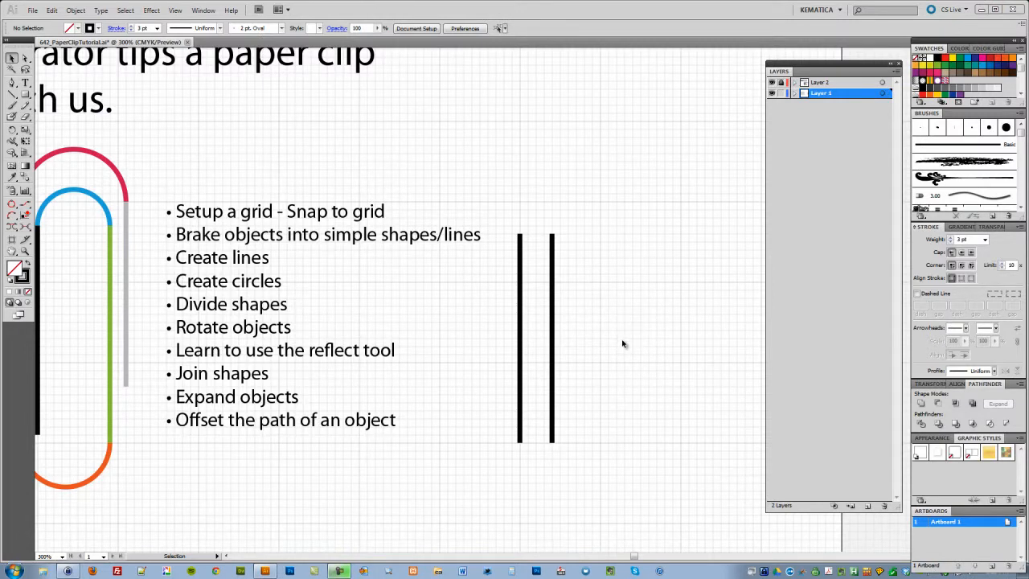
left_click_drag(620, 345, 541, 311)
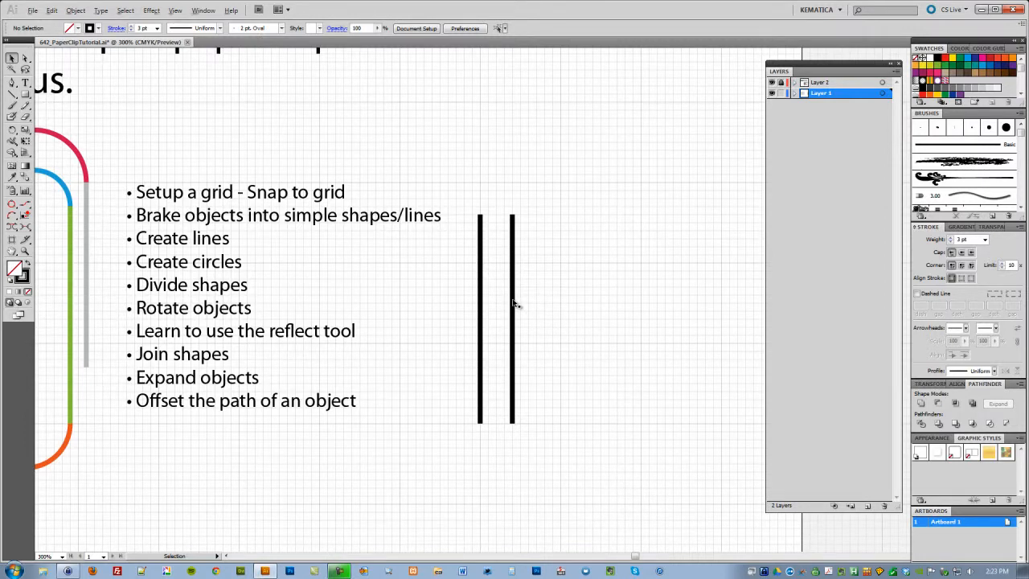
left_click_drag(516, 304, 543, 306)
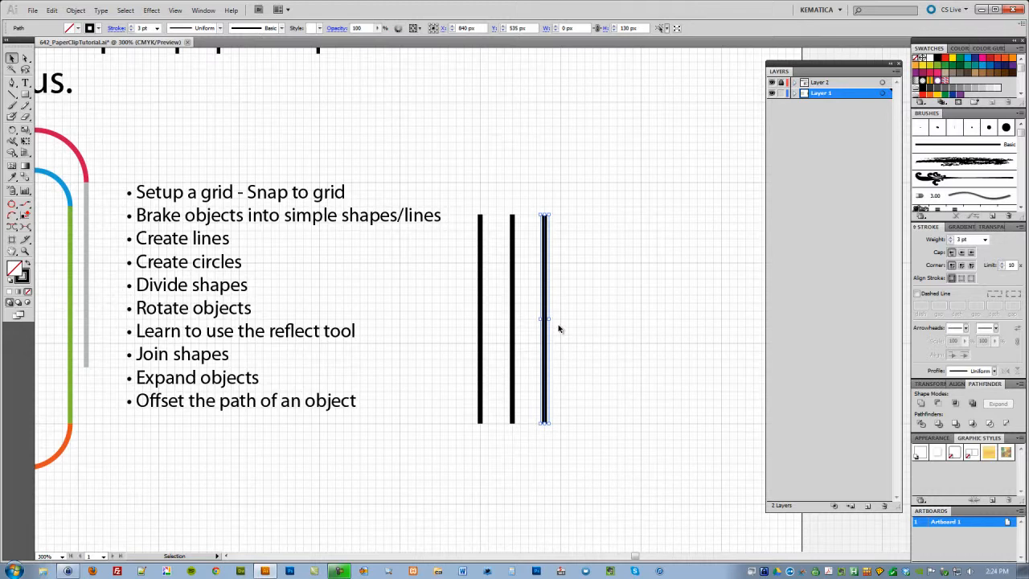
left_click(592, 294)
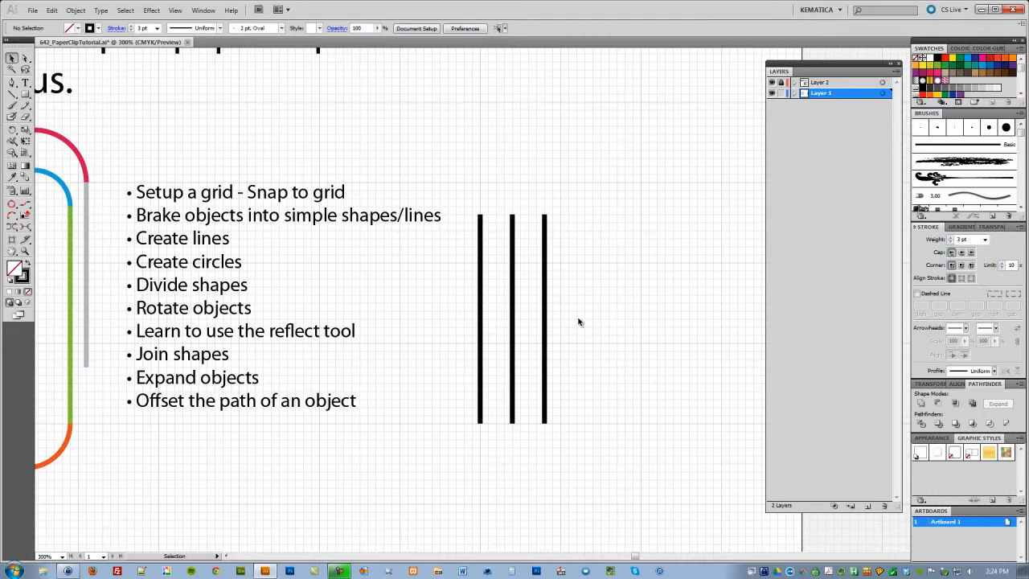
Copy and paste the third vertical line, placing the copy as a fourth line aligned and evenly spaced to its right.
left_click_drag(570, 296, 538, 336)
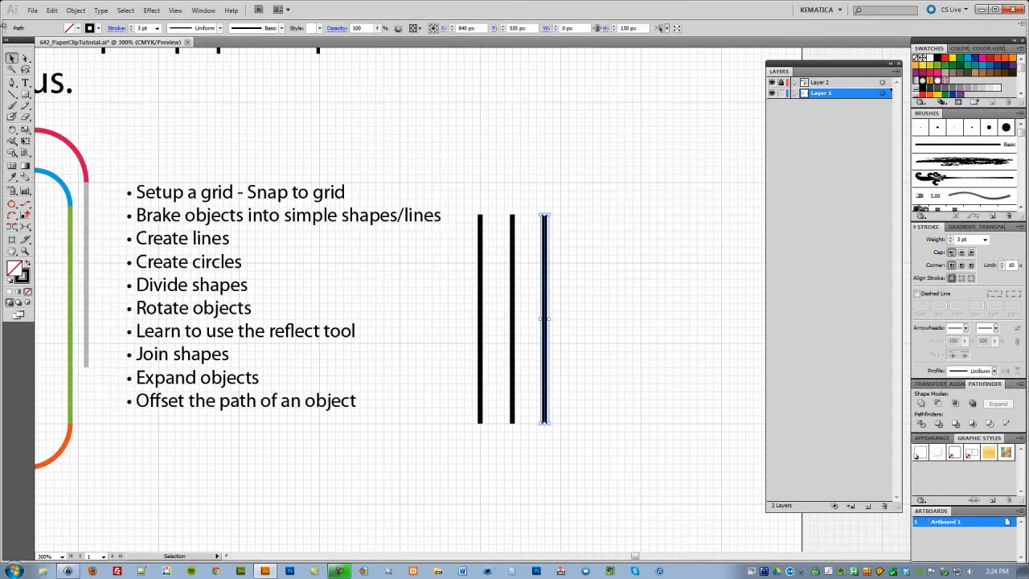
left_click(51, 9)
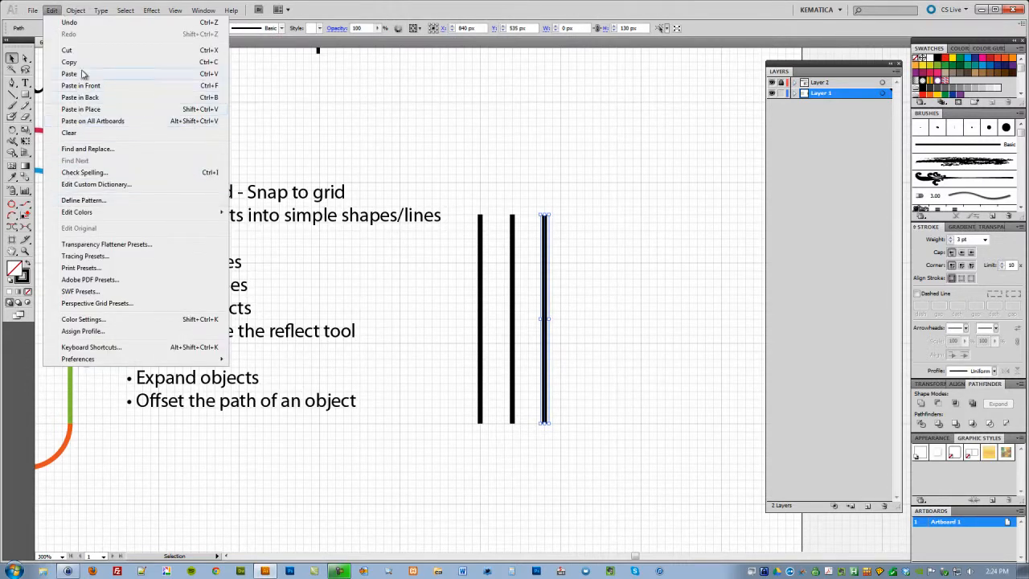
left_click(53, 10)
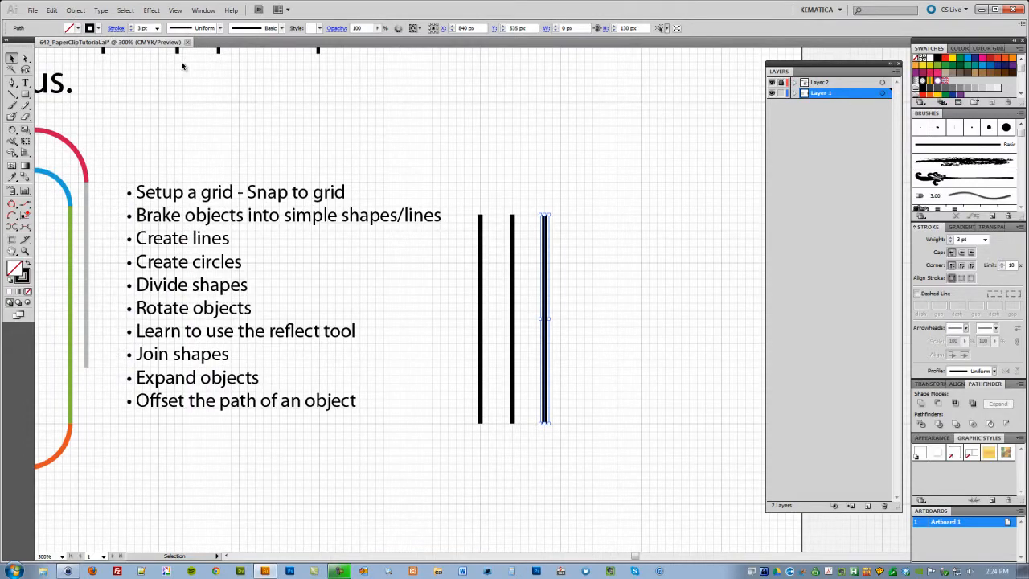
left_click(51, 10)
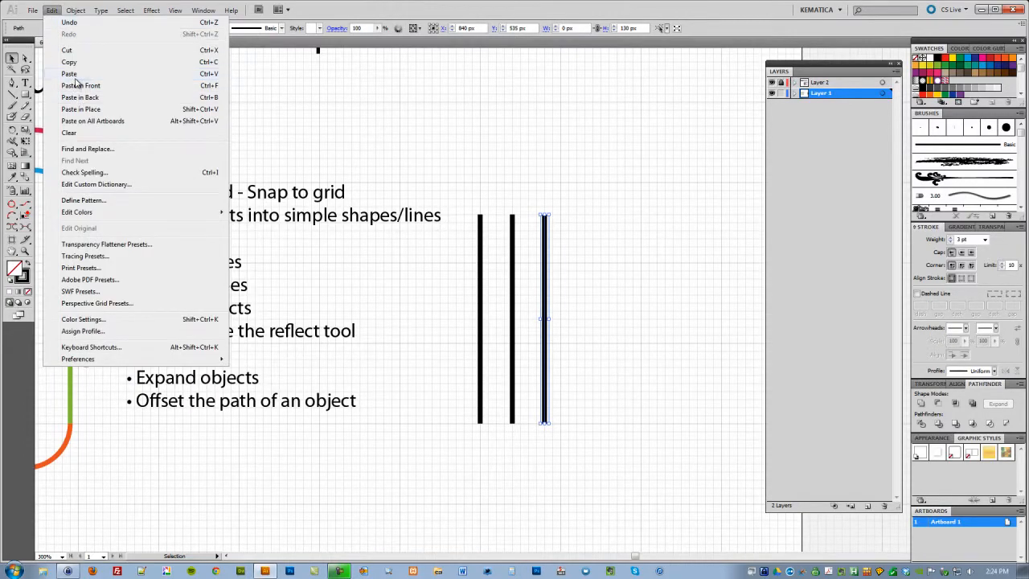
left_click(78, 85)
left_click(583, 224)
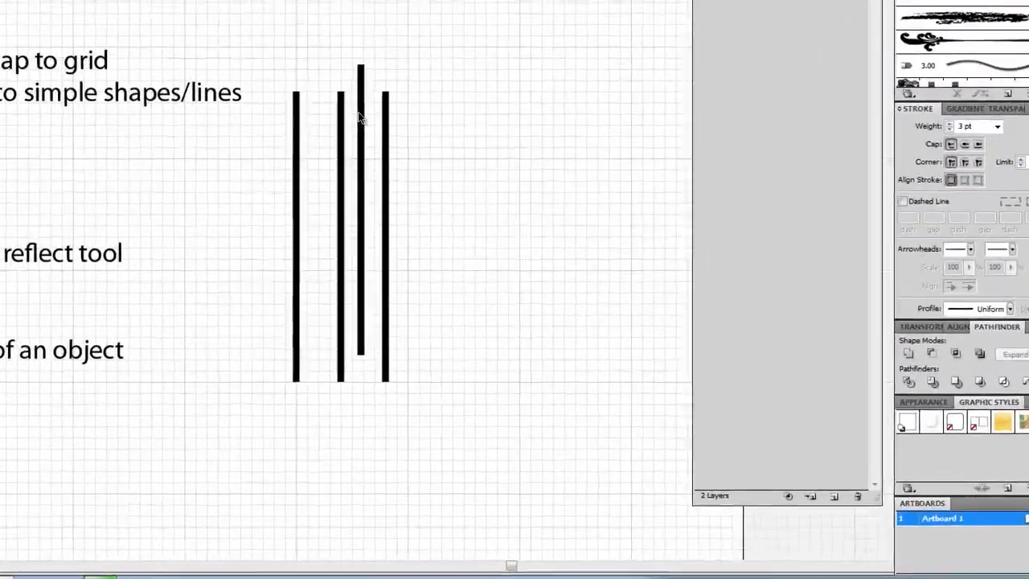
left_click_drag(515, 223, 564, 242)
left_click_drag(386, 114, 387, 114)
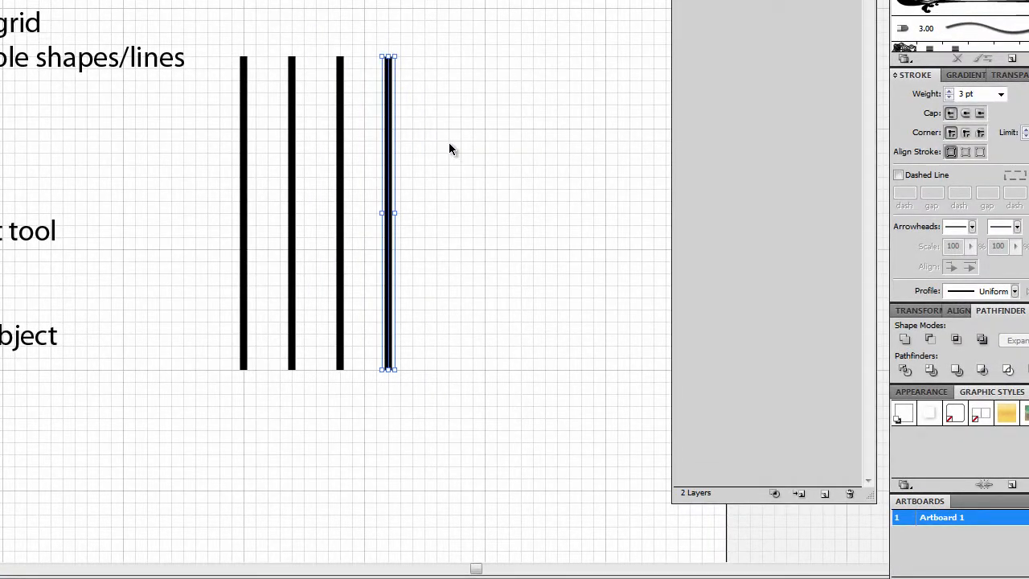
left_click_drag(452, 145, 431, 153)
Draw a circle about 50 px in diameter with the Ellipse tool, below the tips list and vertical lines, and deselect it.
key("ctrl+minus")
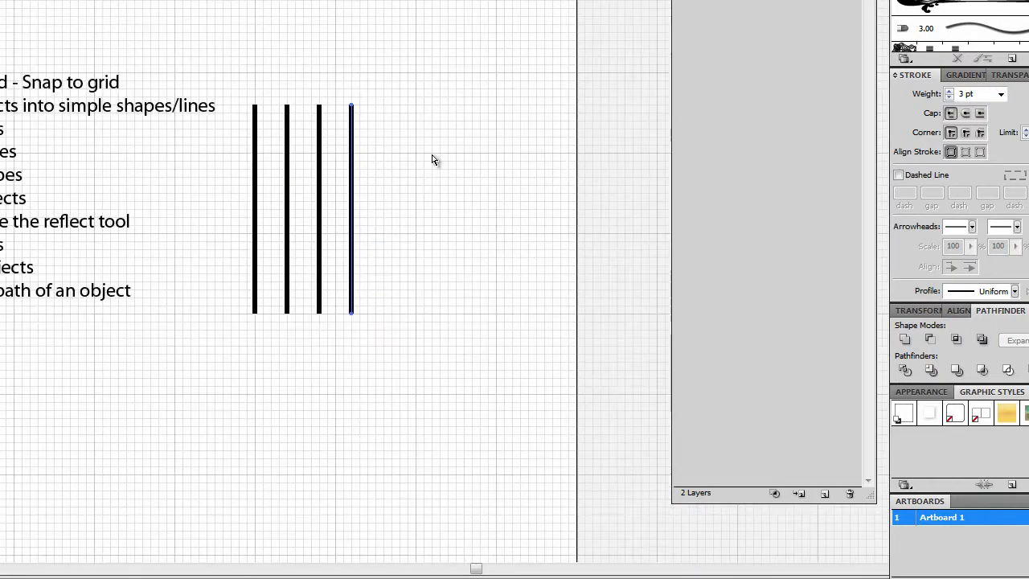
key("ctrl+minus")
left_click_drag(285, 238, 341, 224)
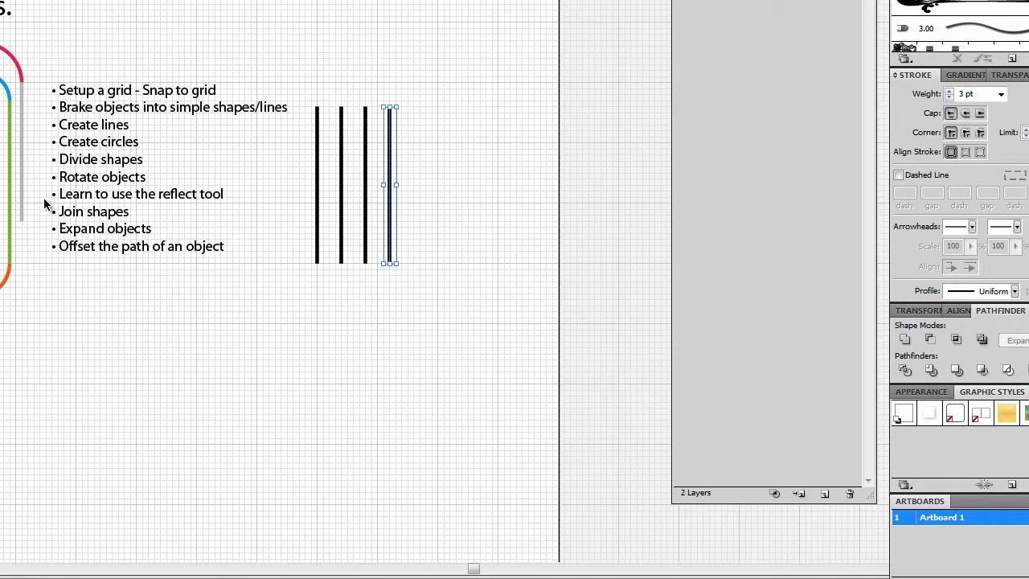
key("space")
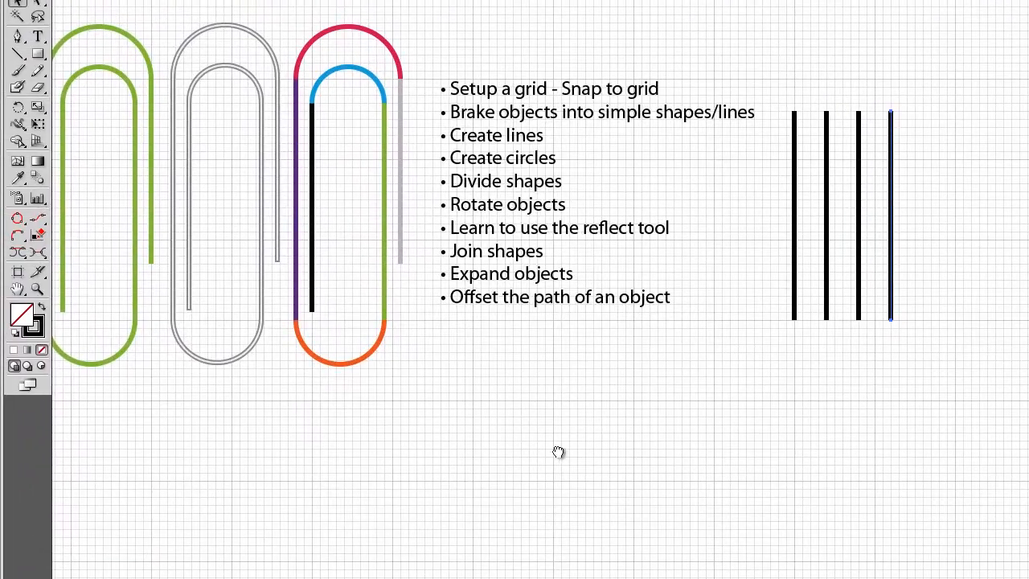
left_click_drag(558, 453, 655, 552)
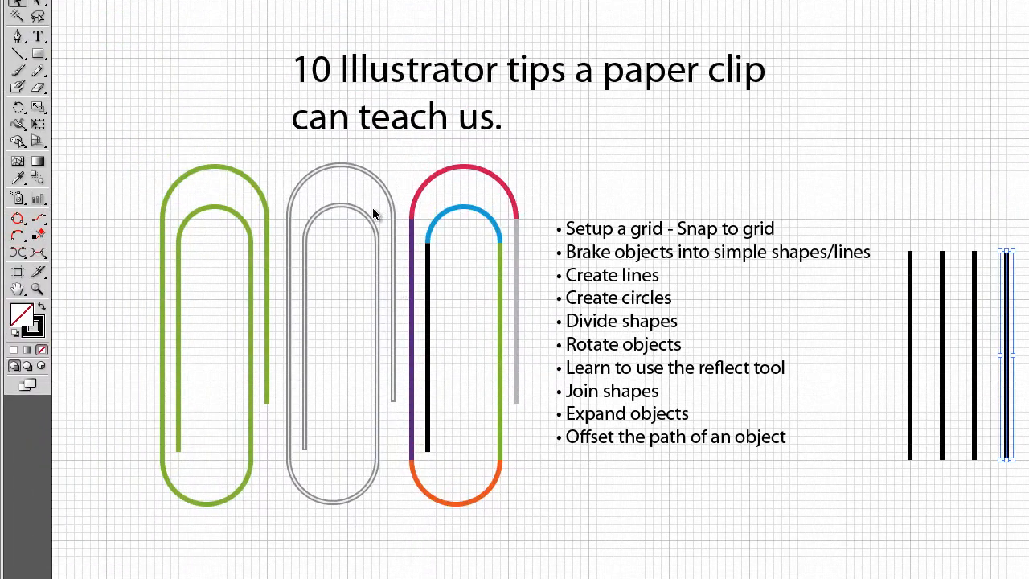
left_click(38, 54)
left_click_drag(36, 57, 79, 91)
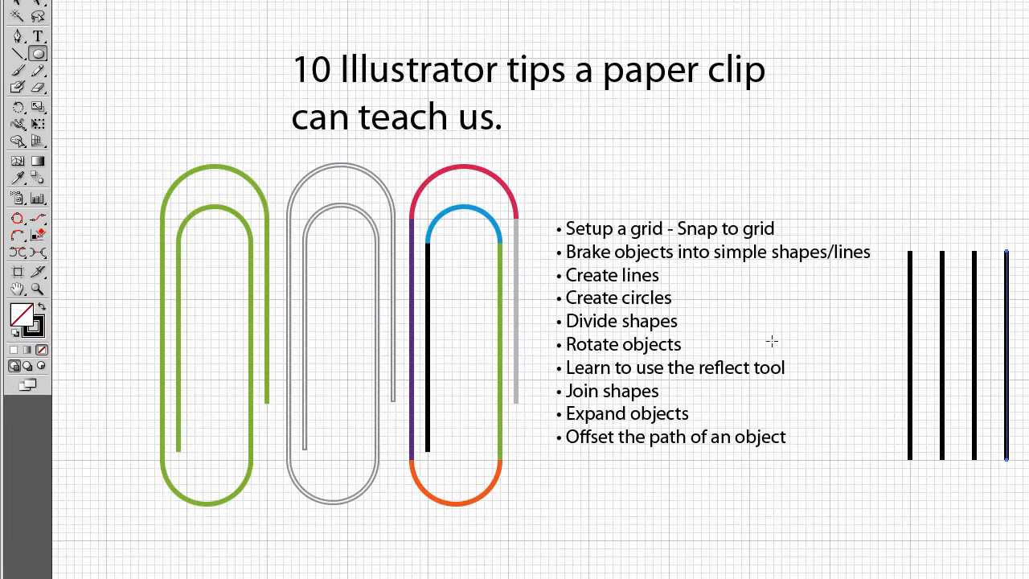
left_click_drag(887, 552, 852, 451)
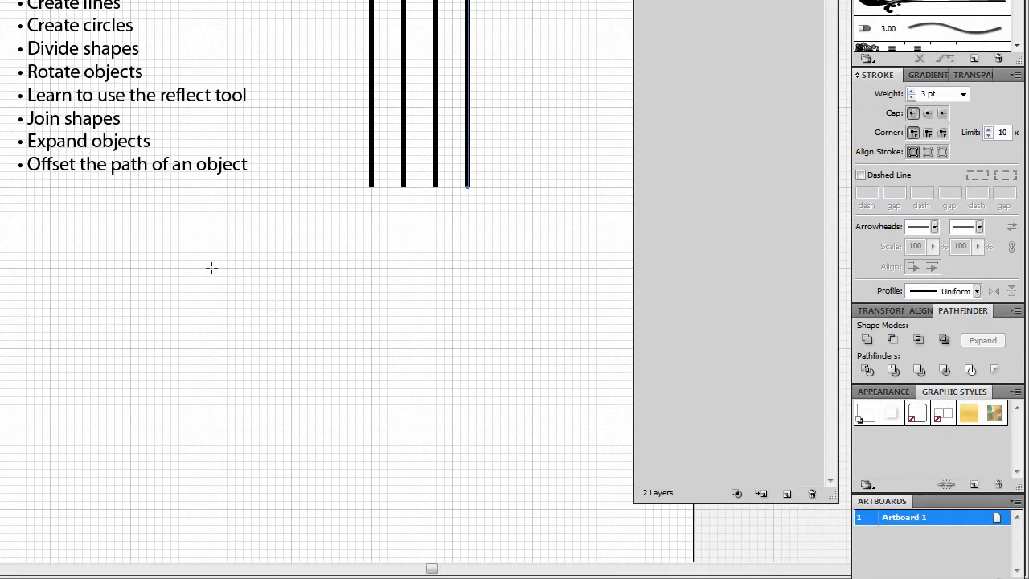
left_click_drag(726, 446, 746, 477)
left_click_drag(230, 299, 272, 349)
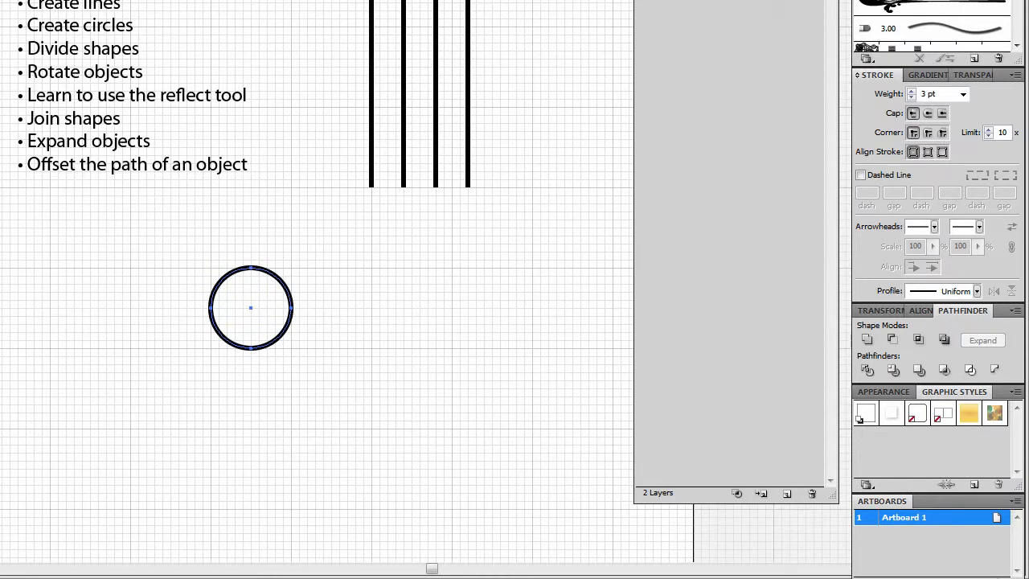
key("v")
key("ctrl+shift+a")
Delete the circle's top anchor point with Direct Selection, leaving a lower half circle 50 px wide, and deselect it.
key("ctrl+plus")
key("ctrl+plus")
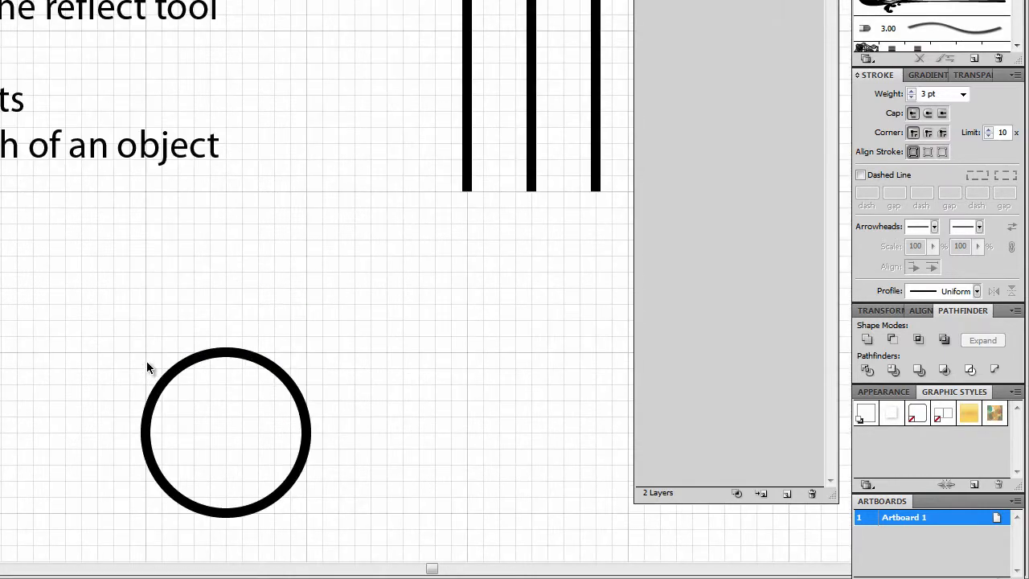
scroll(156, 282, "down", 3)
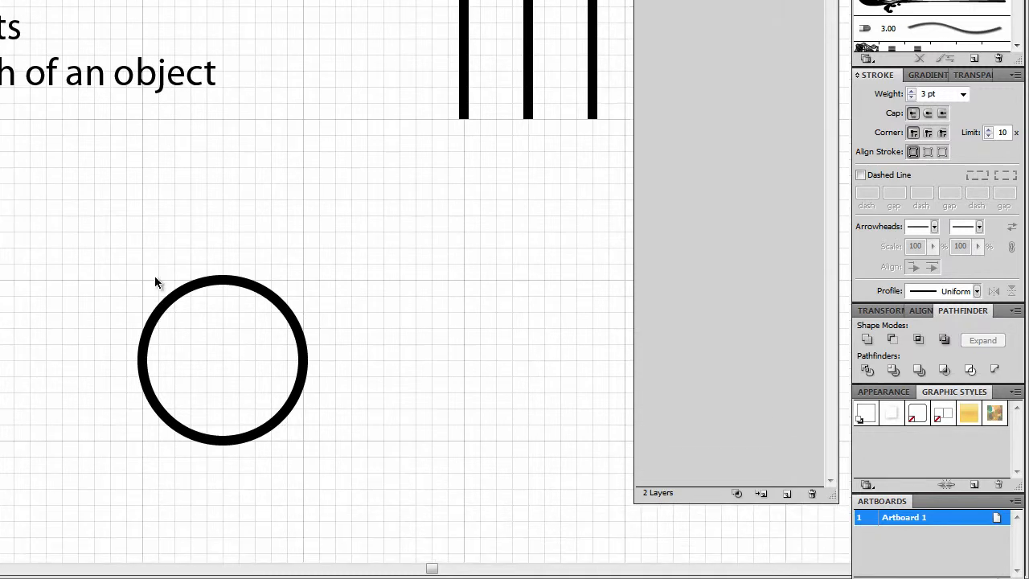
left_click_drag(55, 324, 99, 291)
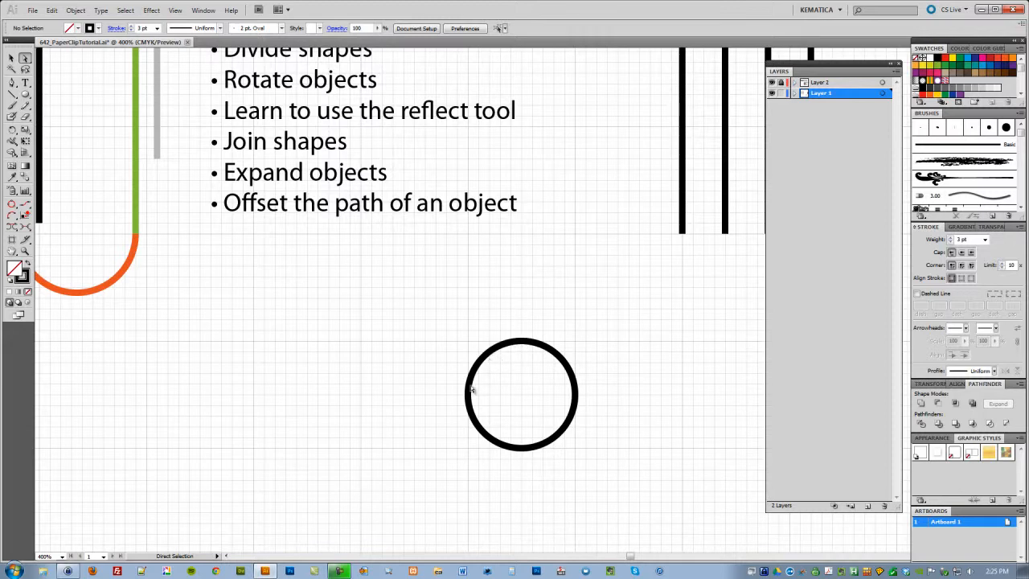
left_click(523, 344)
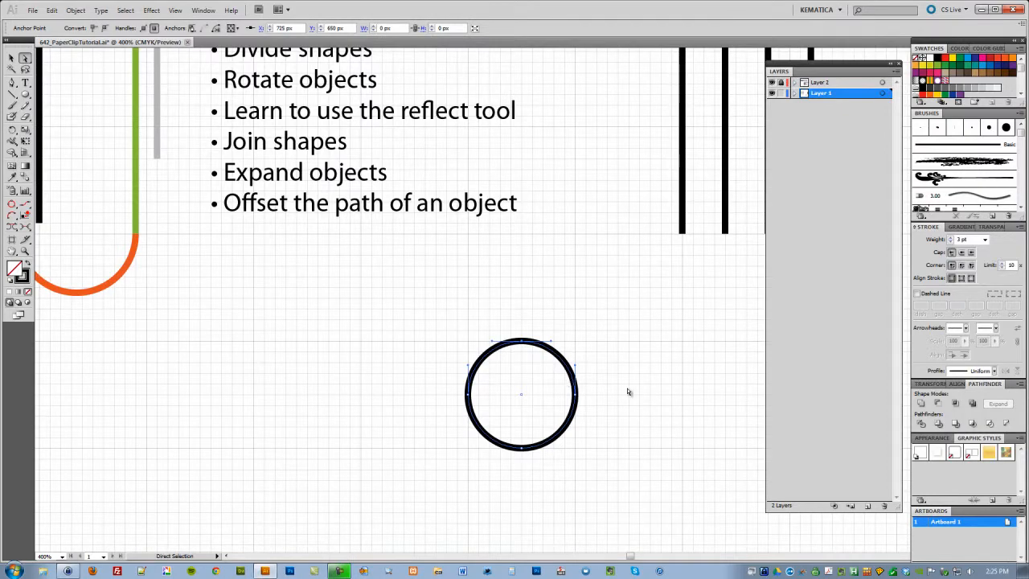
key("Delete")
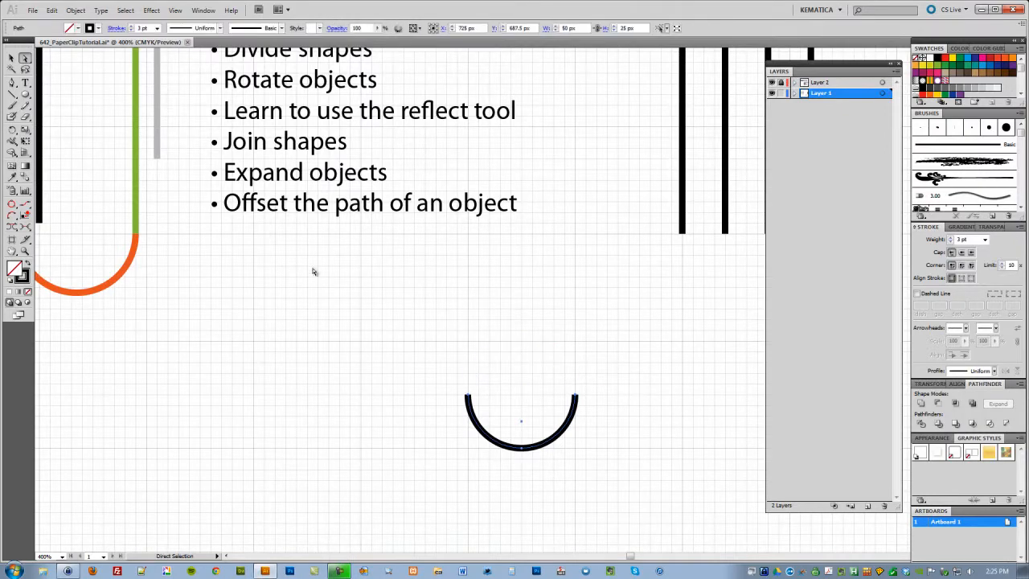
left_click(12, 59)
left_click(182, 252)
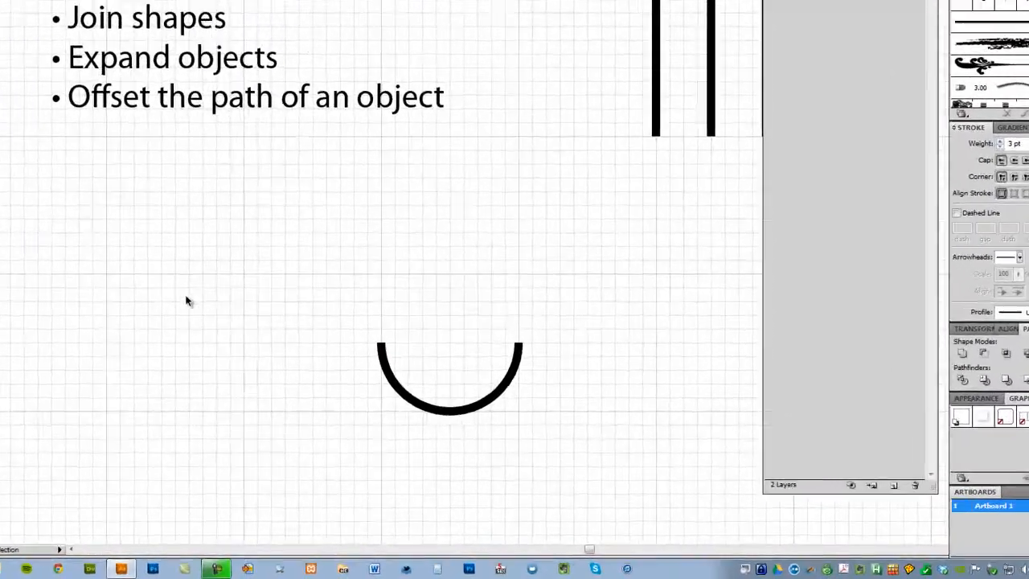
left_click_drag(197, 320, 156, 295)
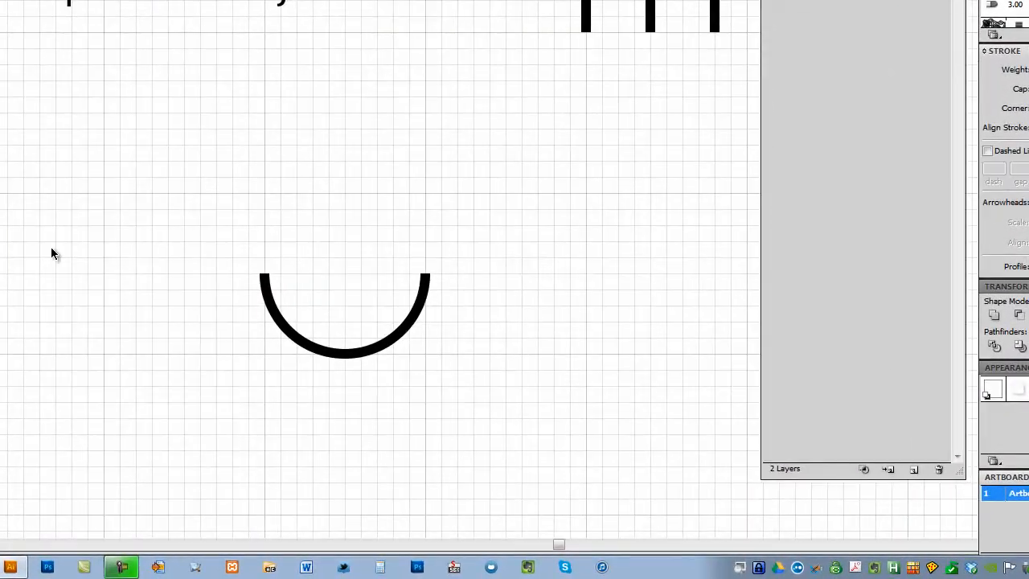
left_click_drag(232, 329, 212, 328)
left_click_drag(116, 286, 78, 286)
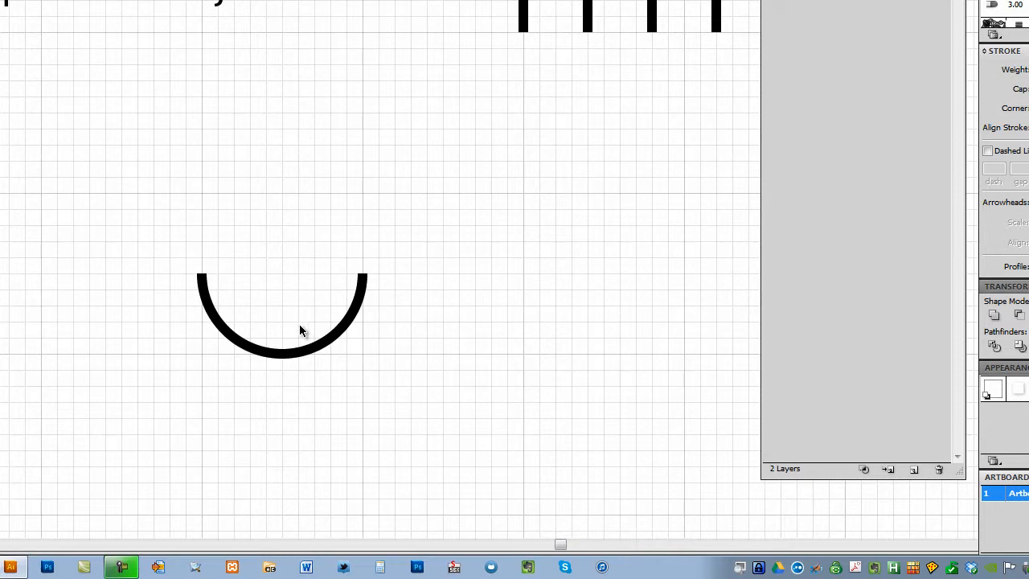
left_click_drag(295, 296, 385, 361)
left_click_drag(264, 324, 118, 244)
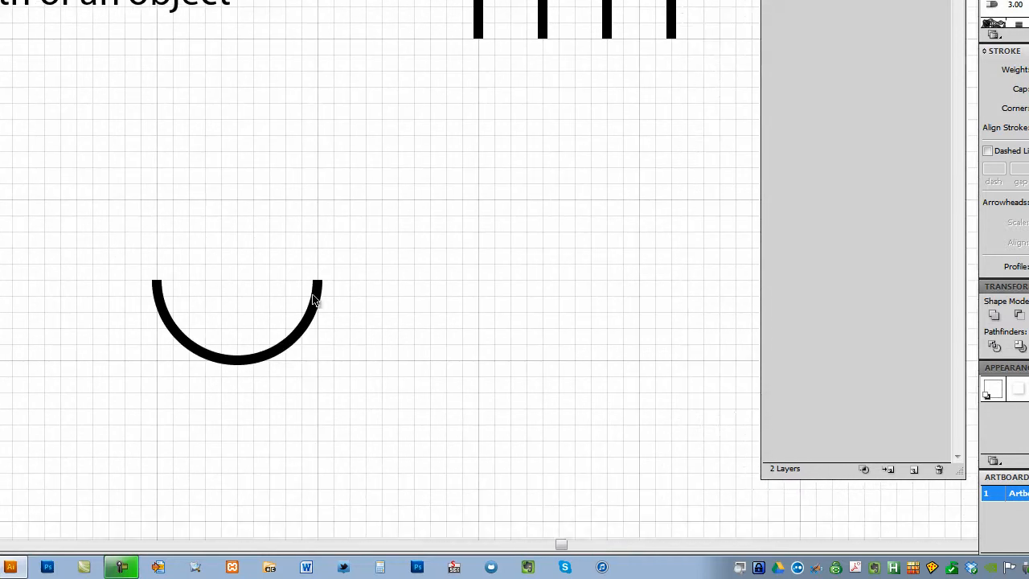
key("ctrl+minus")
key("ctrl+minus")
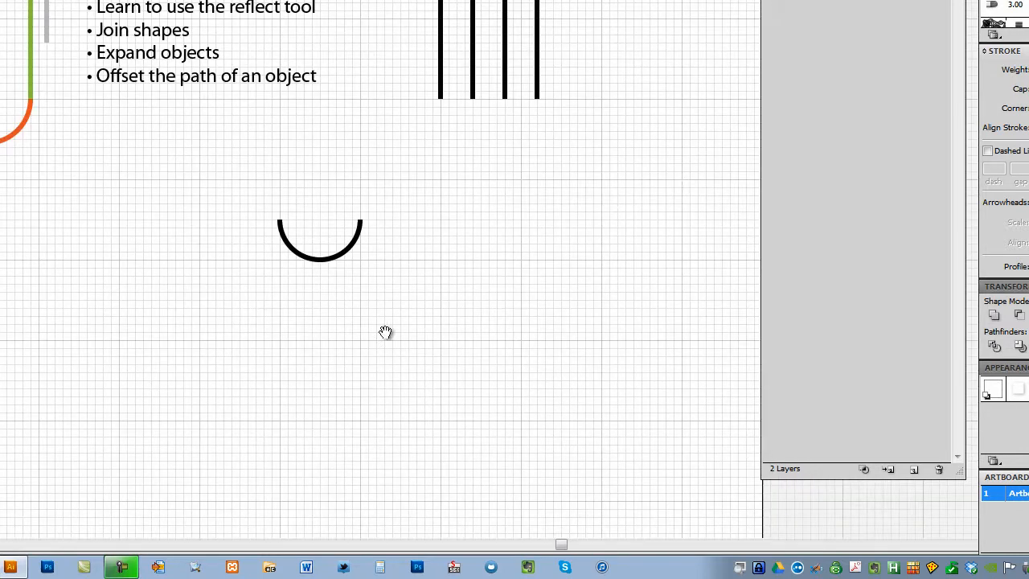
left_click_drag(386, 332, 383, 409)
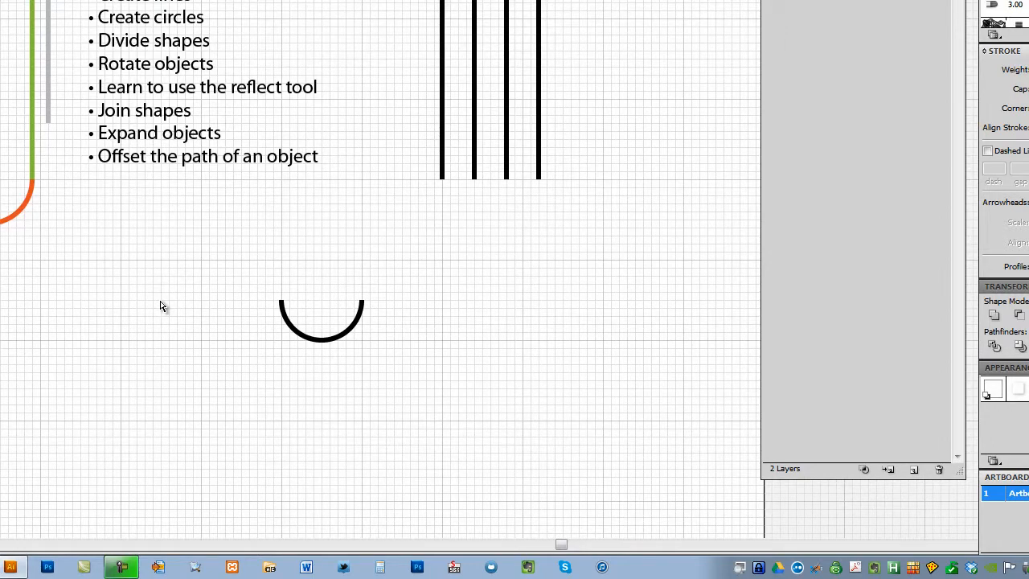
Draw a U-shaped curve with the Pen tool from X 800, Y 675 px through X 825, Y 700 px to X 850, Y 675 px.
key("ctrl+plus")
key("ctrl+plus")
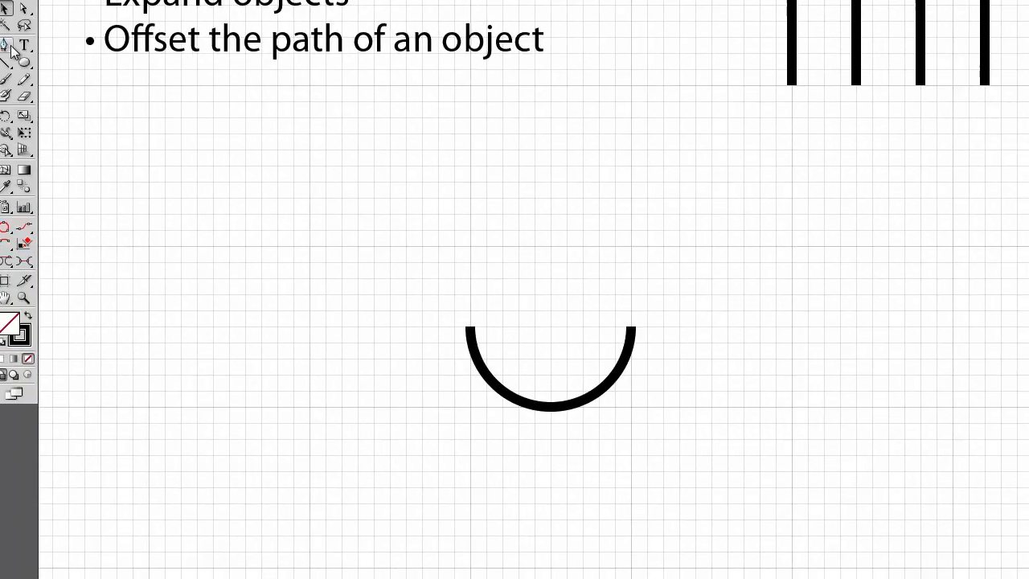
left_click(17, 53)
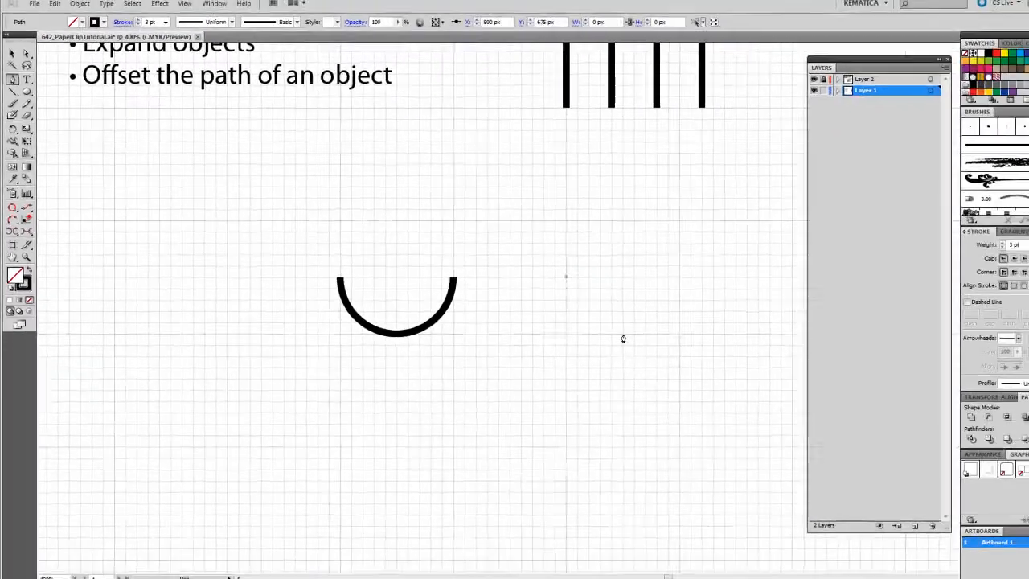
left_click(623, 338)
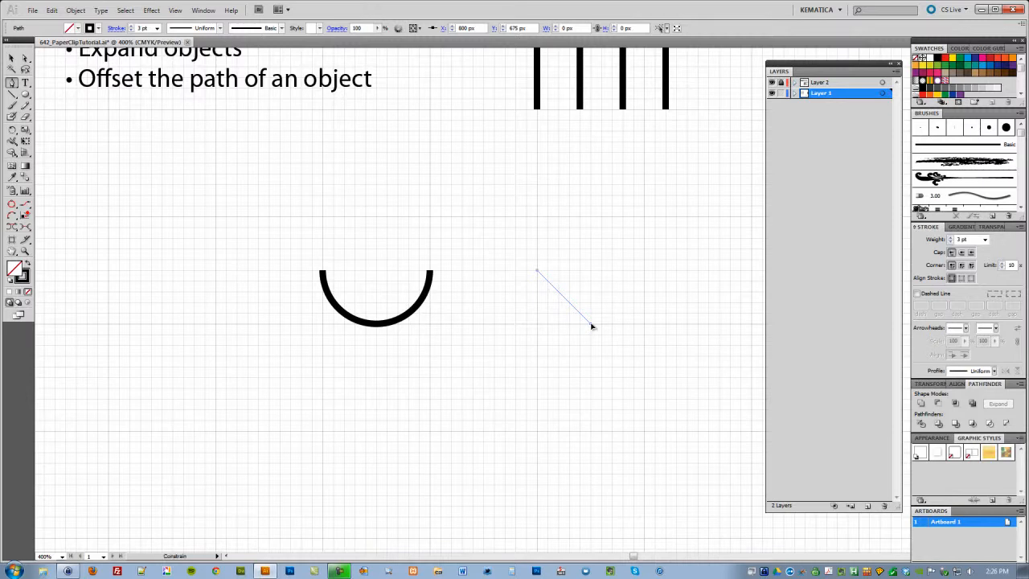
left_click_drag(591, 325, 648, 330)
left_click_drag(648, 331, 648, 332)
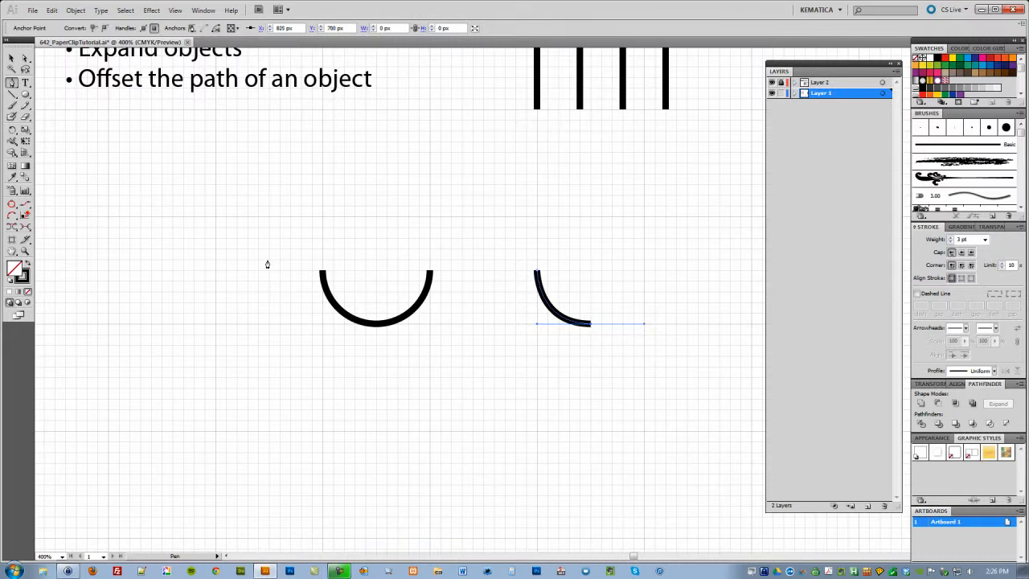
left_click(591, 325)
left_click(644, 274)
left_click_drag(650, 258, 648, 223)
left_click(11, 58)
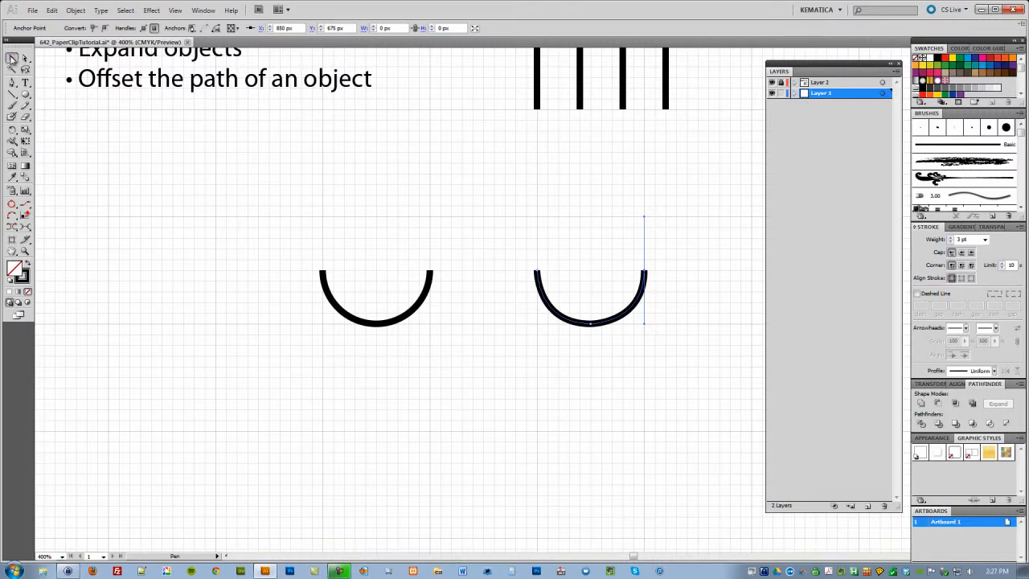
left_click(219, 226)
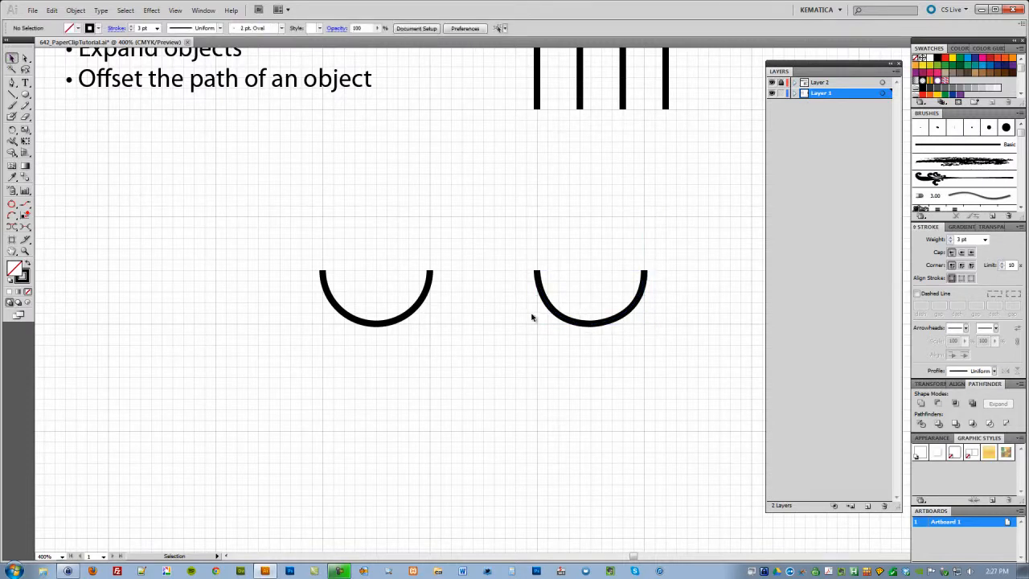
Delete the pen-drawn curve, keeping the half circle cut from the circle.
scroll(558, 368, "up", 3)
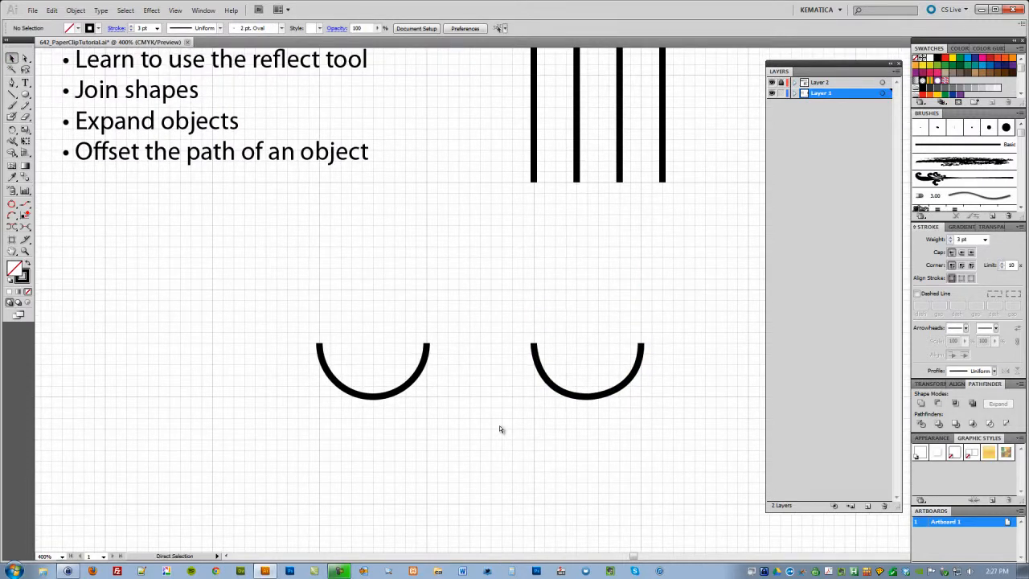
key("ctrl+minus")
key("ctrl+minus")
left_click_drag(504, 417, 527, 455)
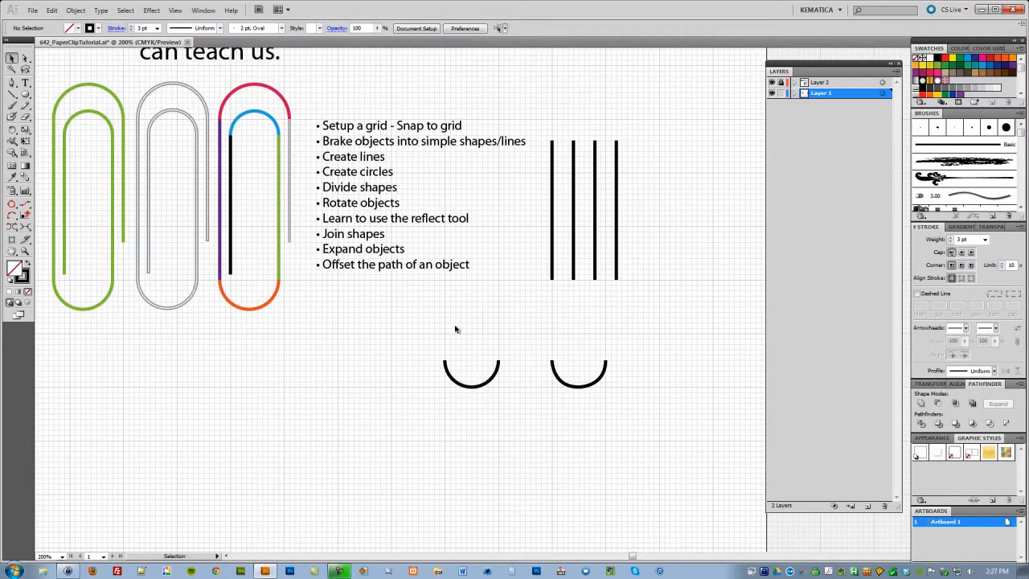
left_click_drag(470, 355, 471, 338)
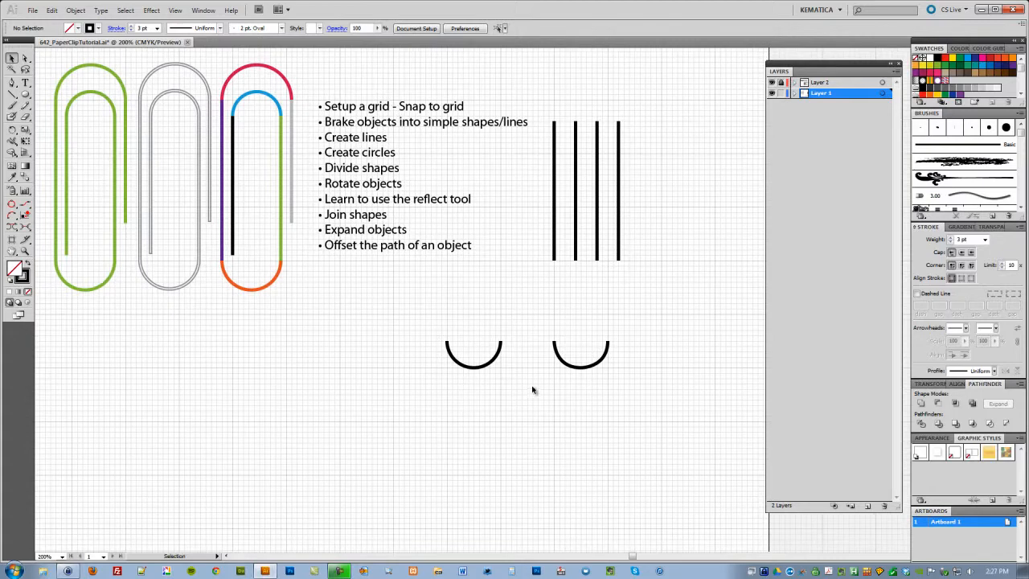
left_click_drag(550, 320, 618, 450)
key("Delete")
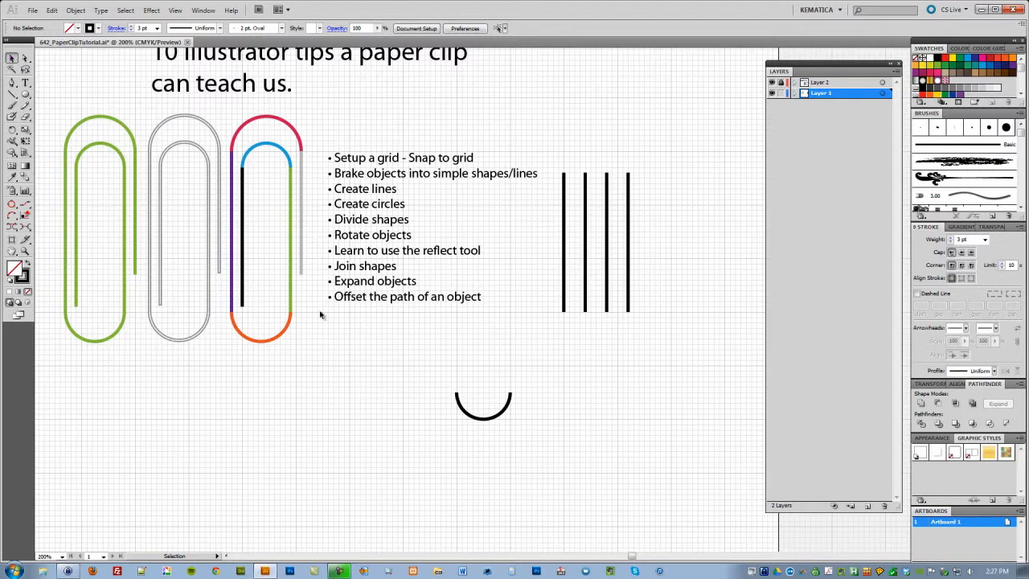
Move the half circle up and to the right, closer to the four vertical lines.
left_click_drag(489, 418, 515, 385)
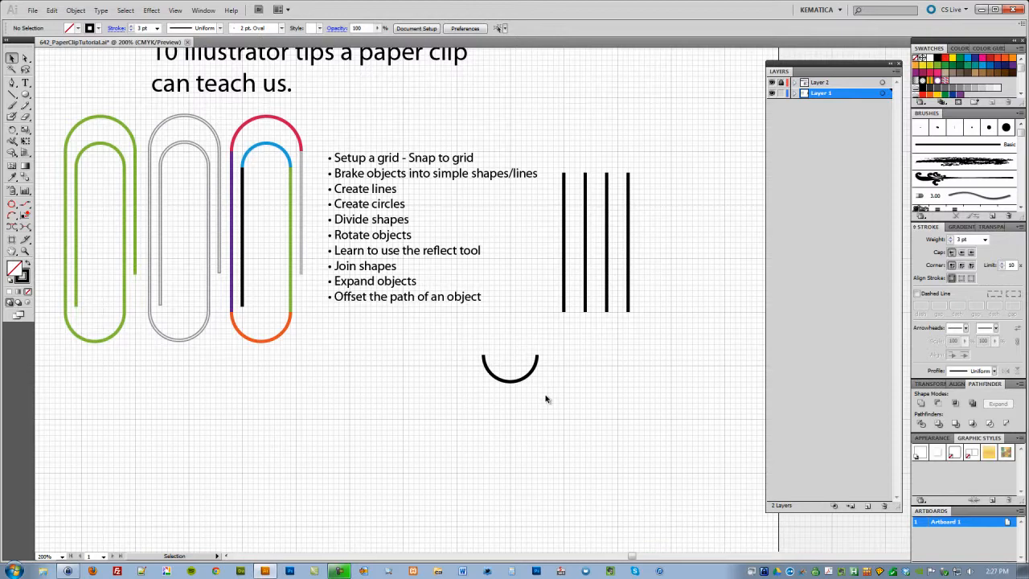
Place a copy of the lower half circle 90 px to its right, at X 840 px.
key("ctrl+equal")
key("ctrl+equal")
left_click_drag(565, 402, 360, 304)
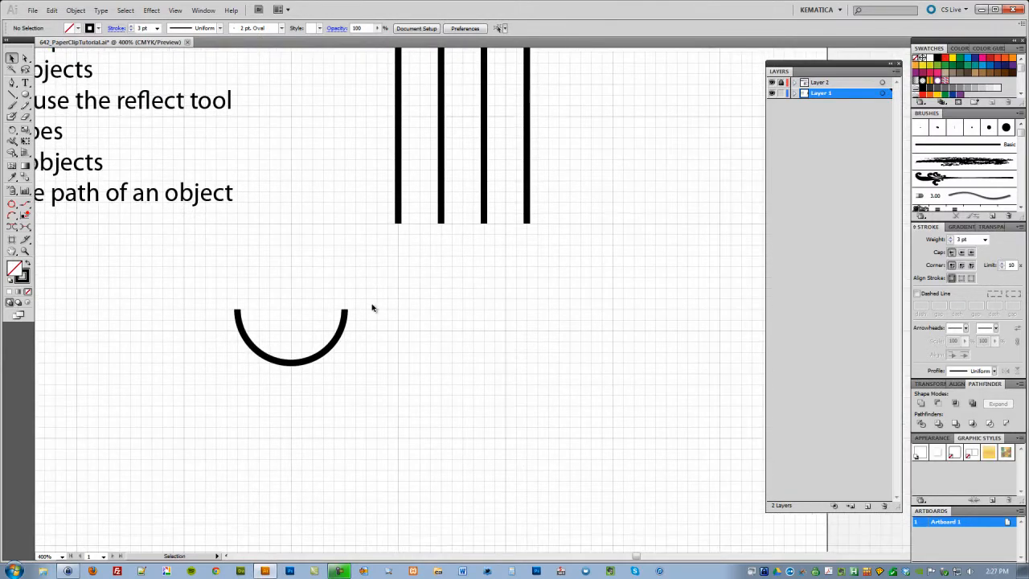
left_click(328, 352)
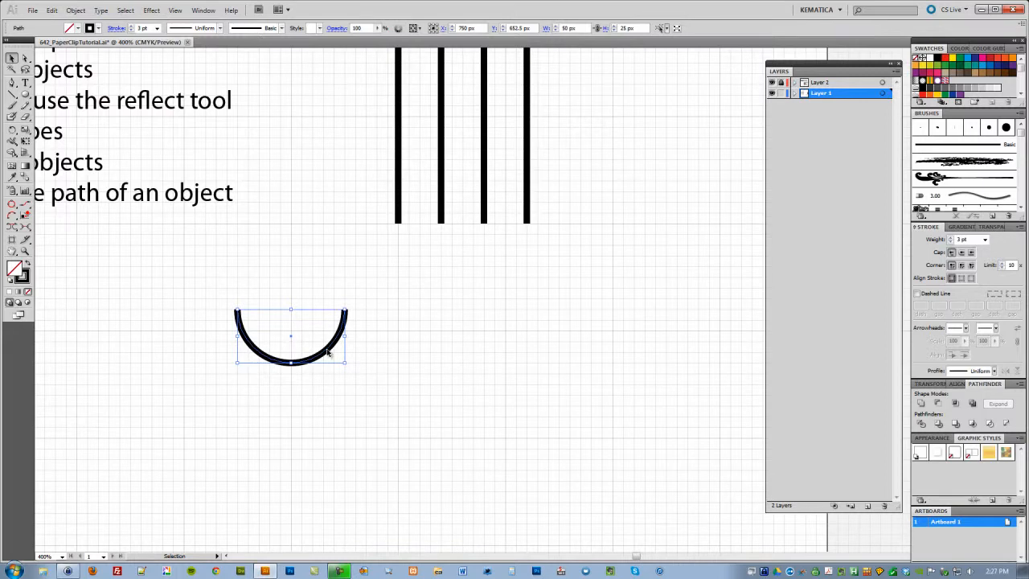
left_click_drag(328, 352, 517, 356)
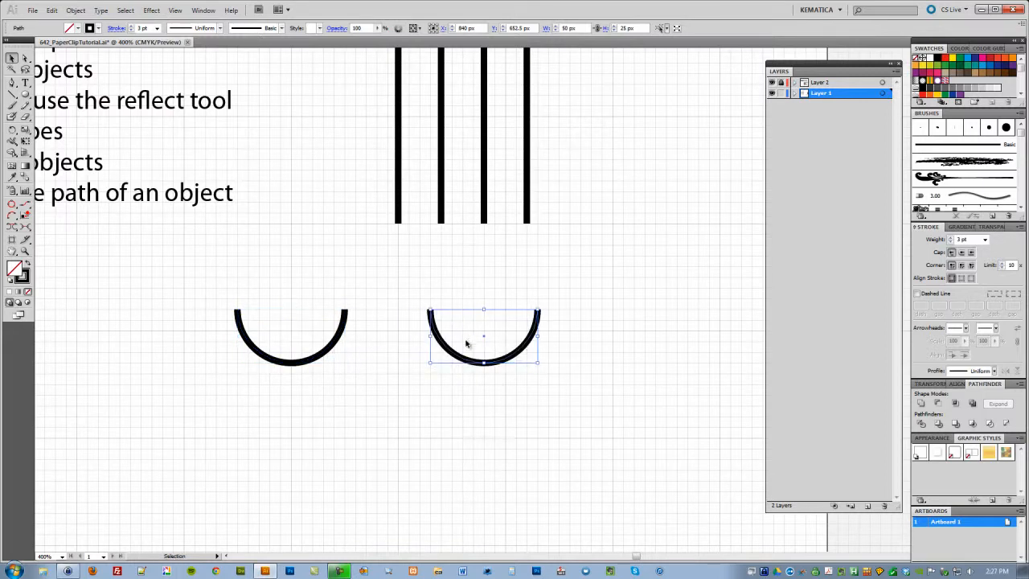
left_click(471, 443)
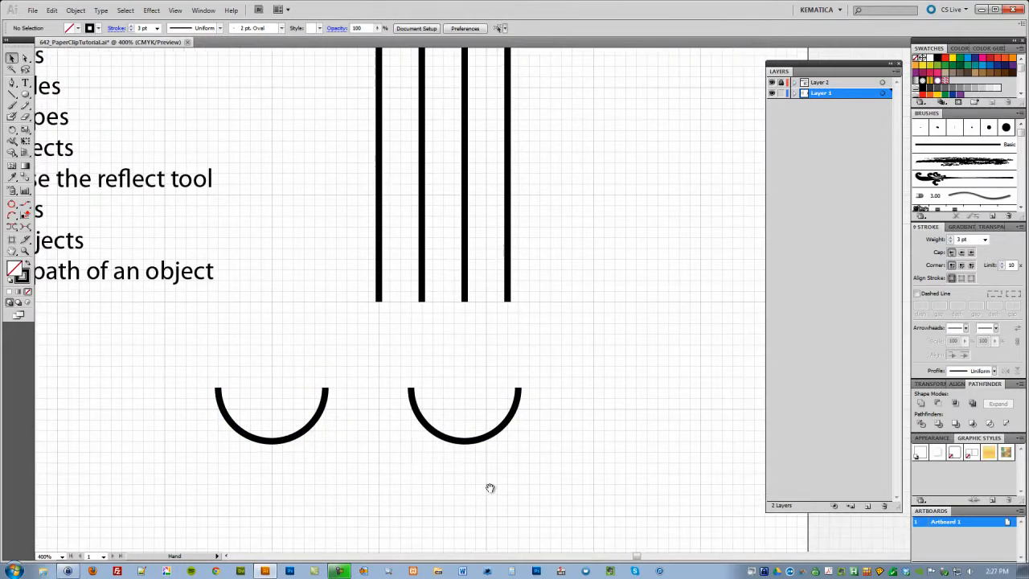
left_click_drag(508, 418, 488, 487)
Rotate the copied half circle 180° so it opens downward, and move it farther to the right.
left_click_drag(535, 378, 480, 464)
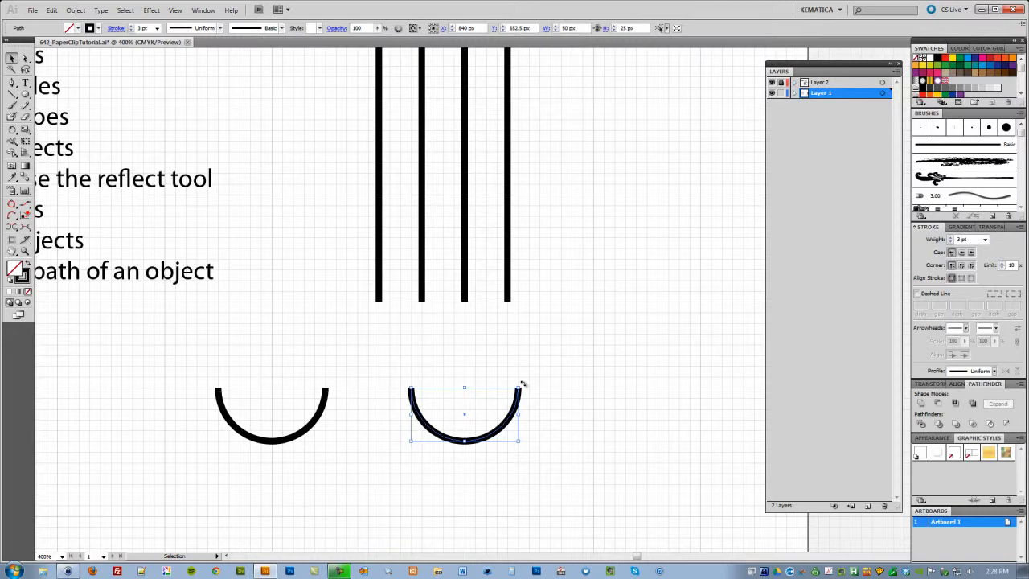
key("shift")
left_click_drag(523, 384, 379, 434)
left_click(356, 445)
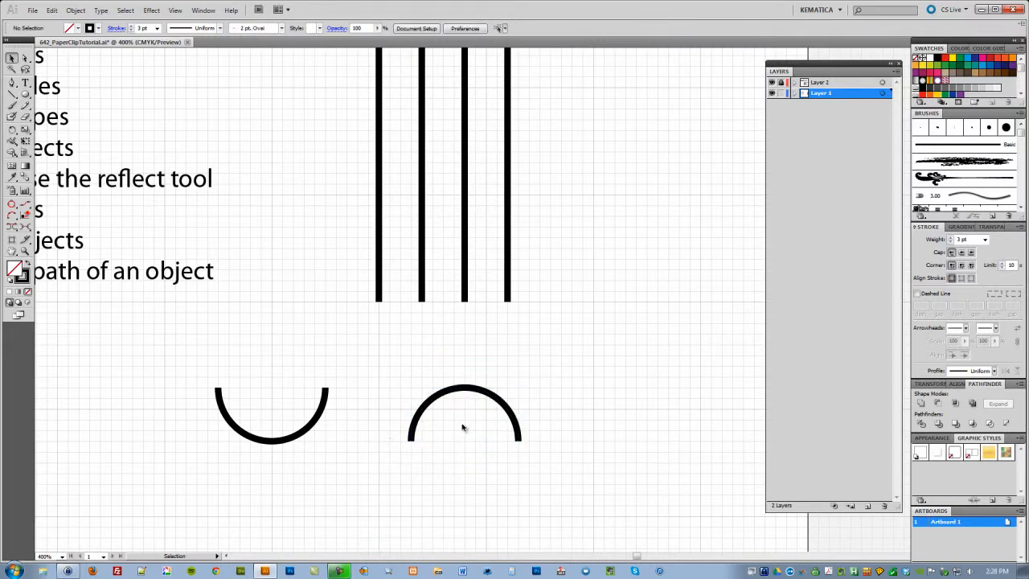
left_click_drag(462, 427, 409, 437)
left_click_drag(529, 453, 487, 394)
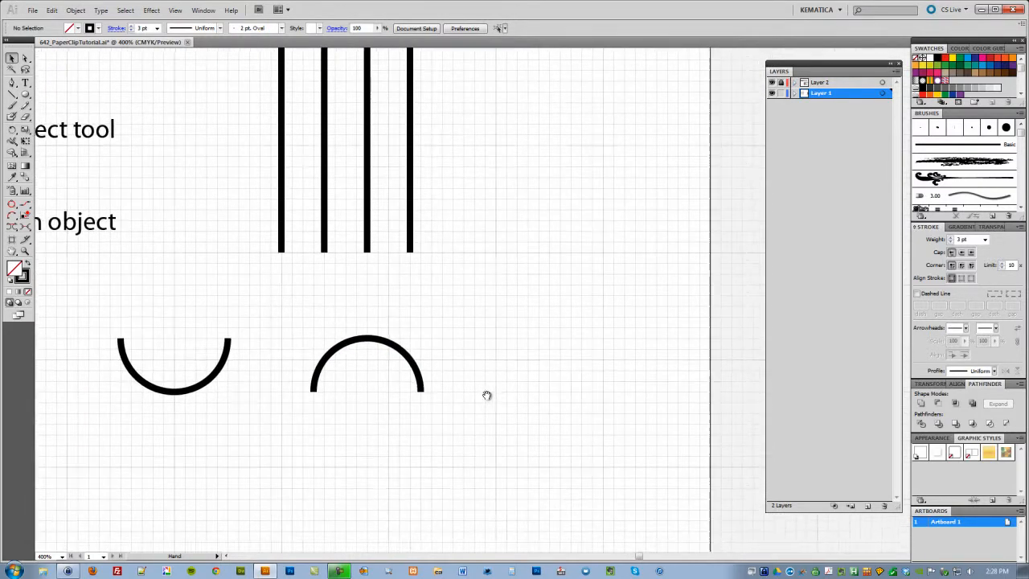
left_click_drag(359, 395, 628, 375)
Create a reflected copy of the original half circle across the horizontal axis, comparing the vertical option in the preview.
left_click_drag(453, 328, 351, 445)
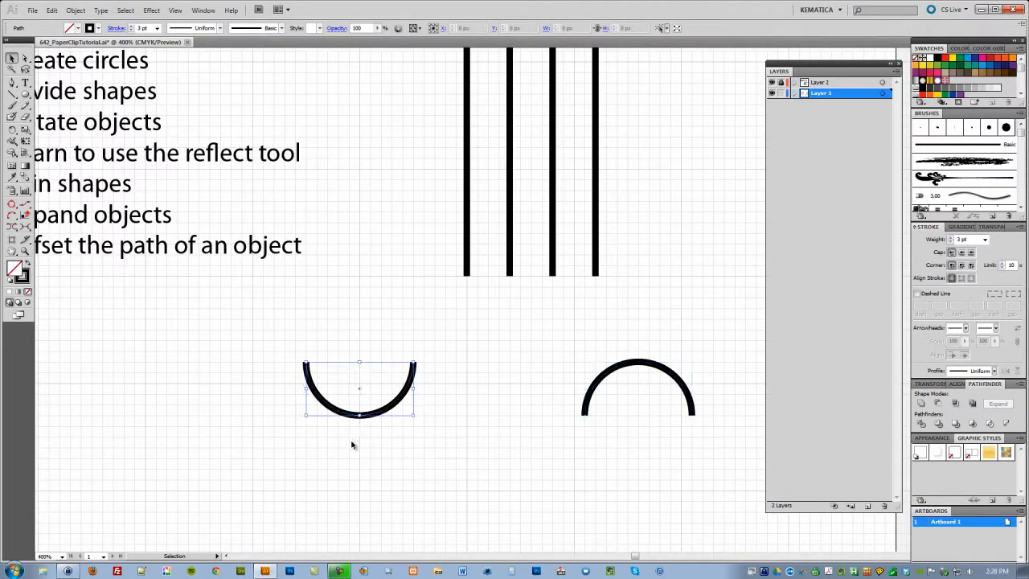
left_click_drag(234, 420, 287, 443)
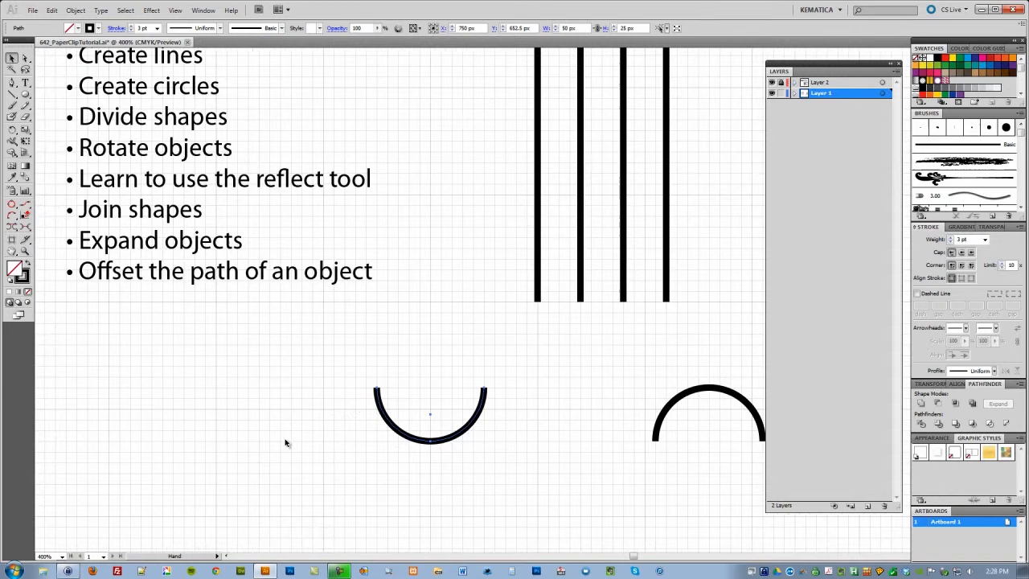
right_click(417, 445)
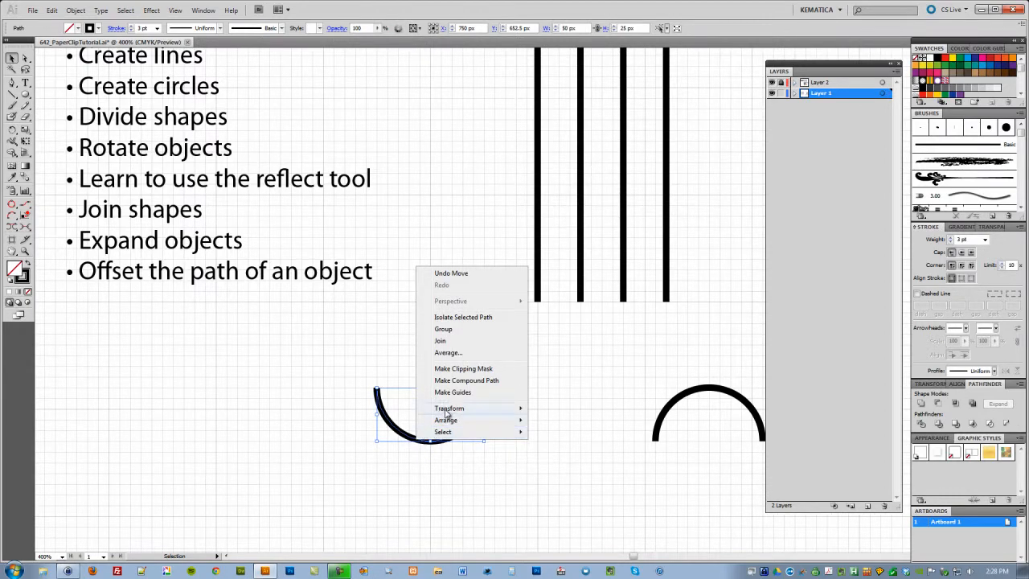
mouse_move(447, 414)
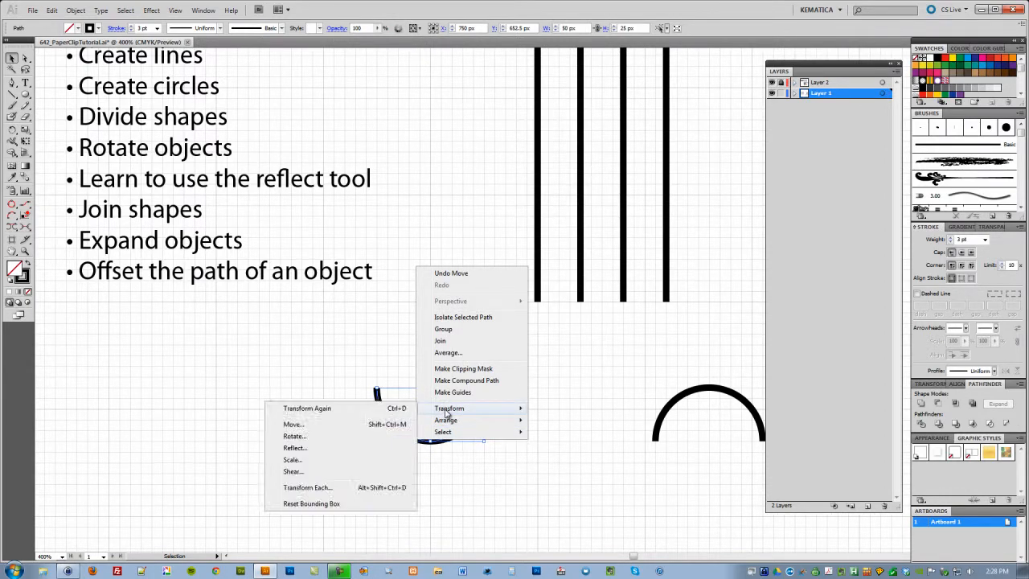
left_click(358, 450)
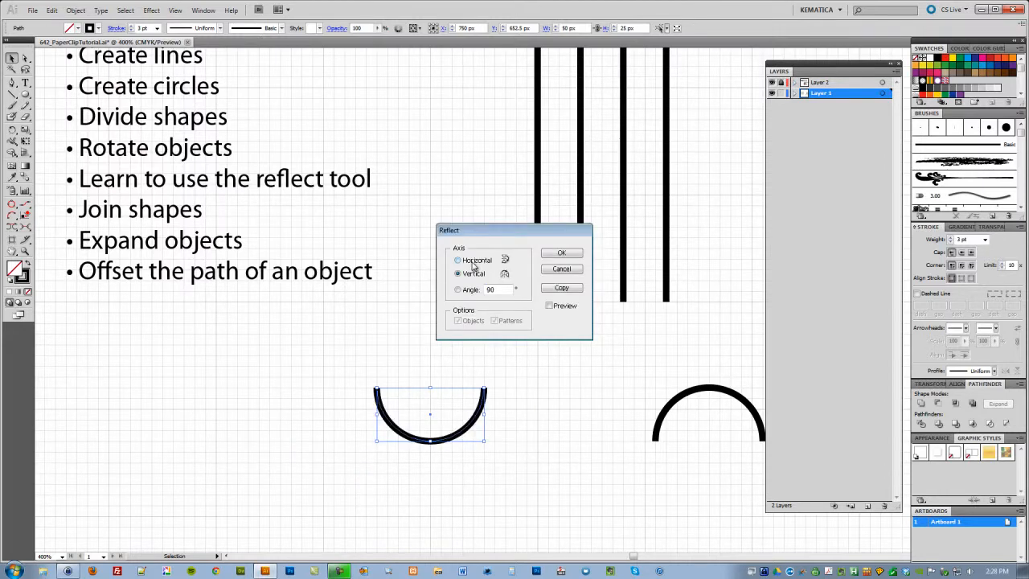
left_click(549, 307)
left_click(484, 265)
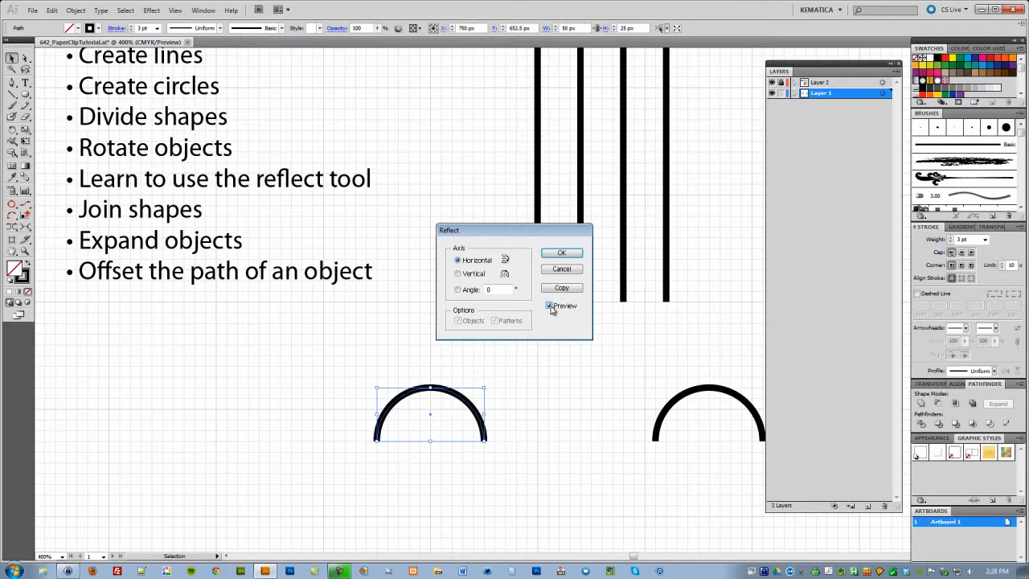
left_click(472, 274)
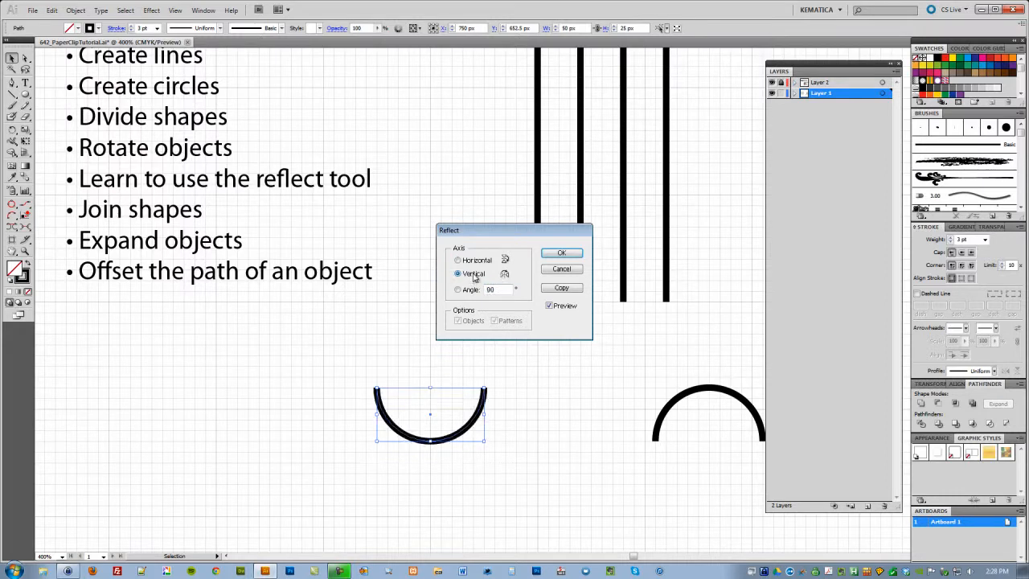
left_click(481, 264)
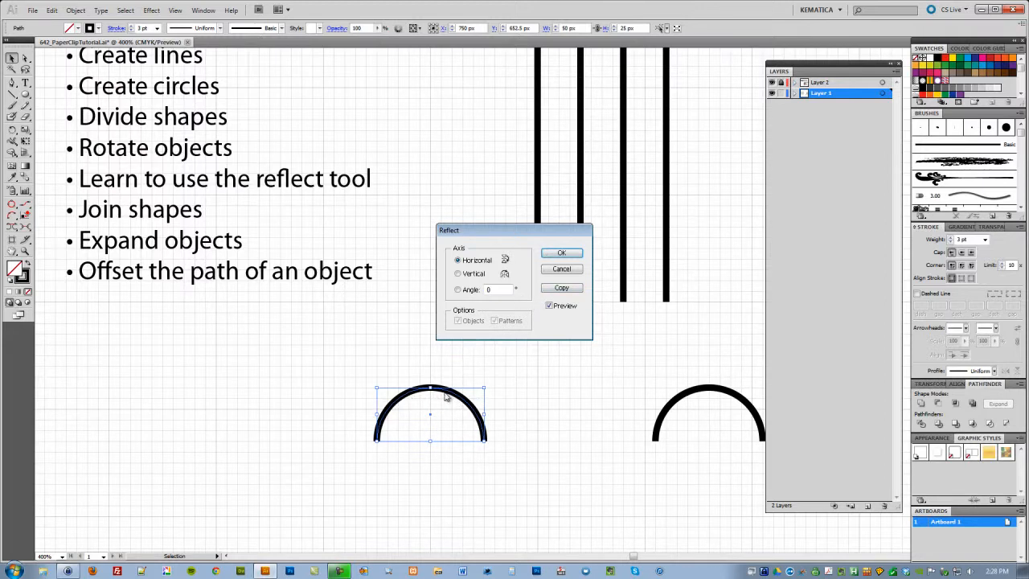
left_click(553, 291)
left_click(535, 413)
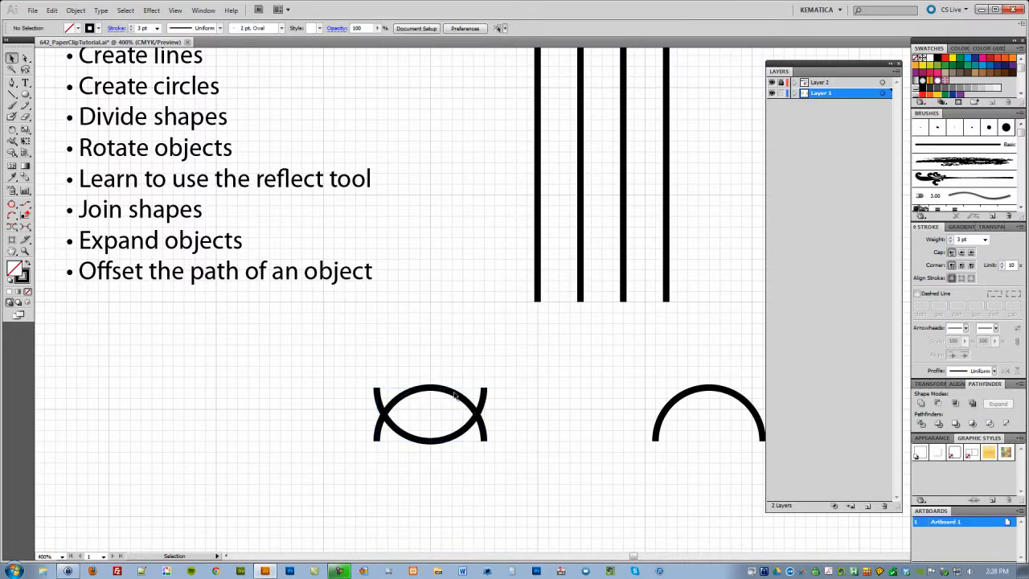
Move the reflected copy to the right, between the original half circle and the rotated one.
left_click_drag(449, 393, 589, 395)
left_click(545, 465)
left_click_drag(544, 466, 469, 501)
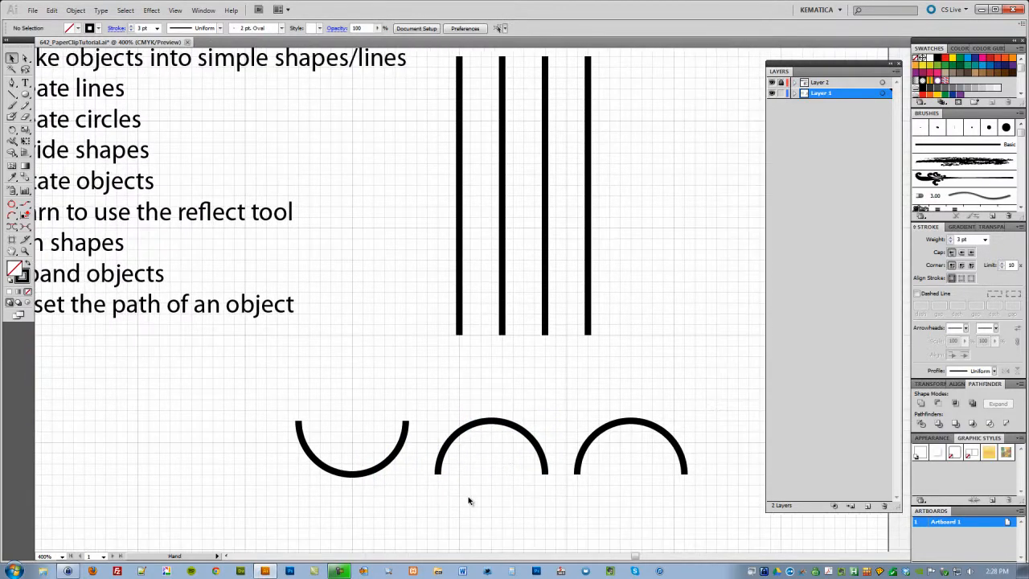
Move all three half circles together to the left, clear of the area below the vertical lines.
key("ctrl+minus")
key("ctrl+minus")
left_click_drag(435, 446, 485, 477)
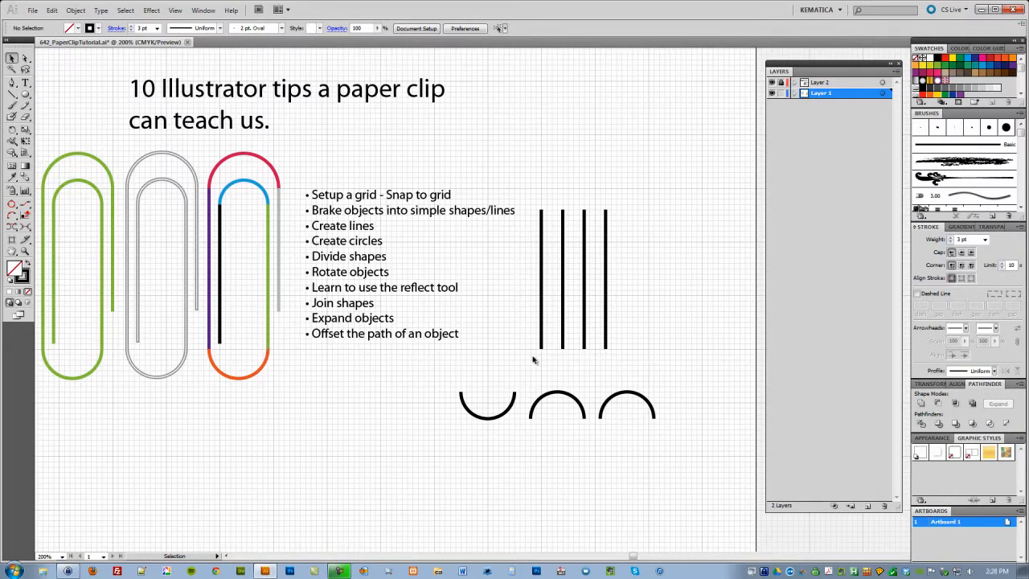
left_click_drag(510, 352, 453, 317)
left_click_drag(632, 349, 326, 391)
left_click(378, 370)
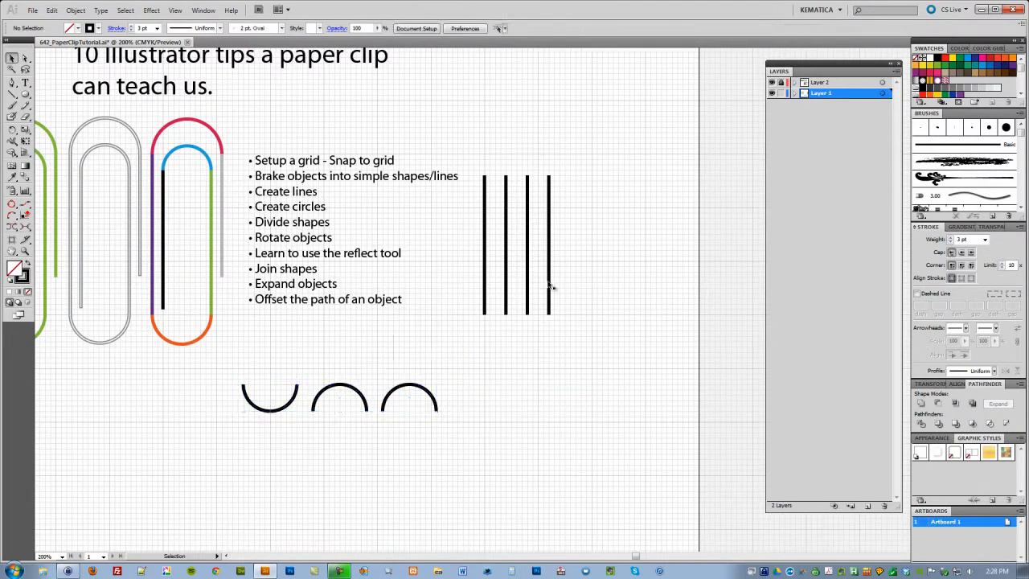
Move the three right-hand vertical lines down to X 835, Y 715 px, and shift the remaining line slightly right.
key("space")
left_click_drag(601, 281, 560, 272)
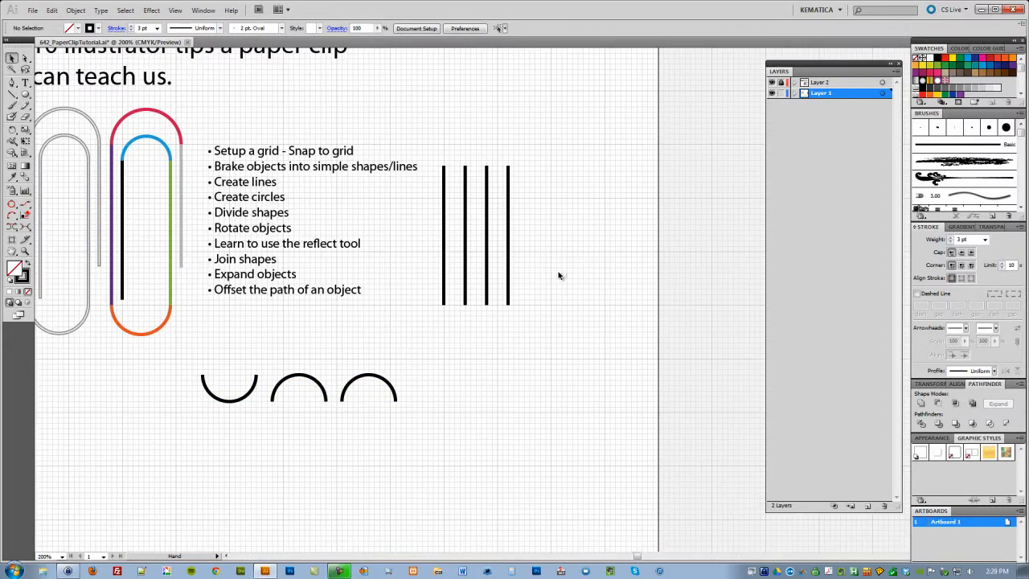
left_click_drag(539, 218, 478, 301)
key("ctrl+z")
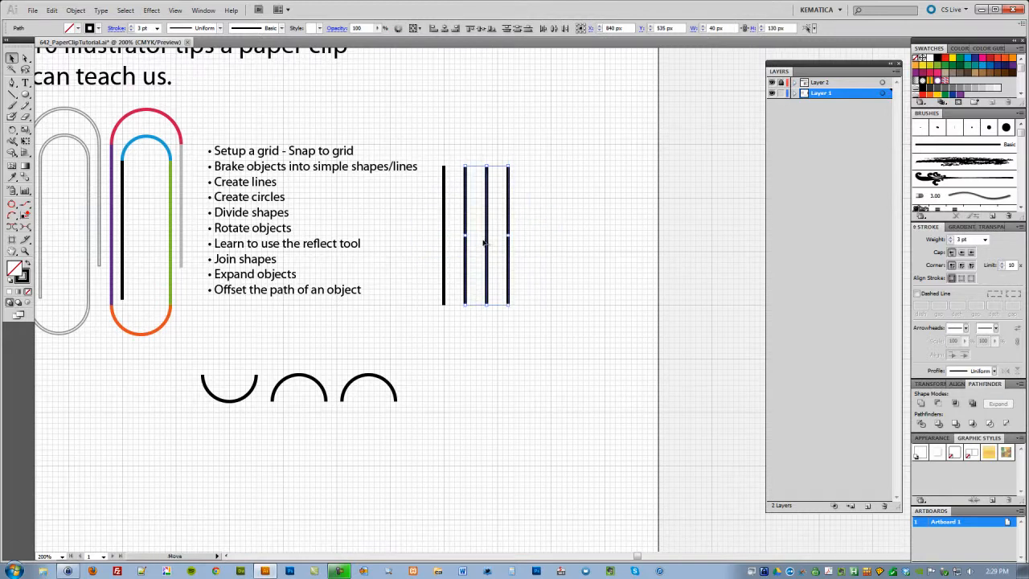
left_click_drag(488, 241, 483, 434)
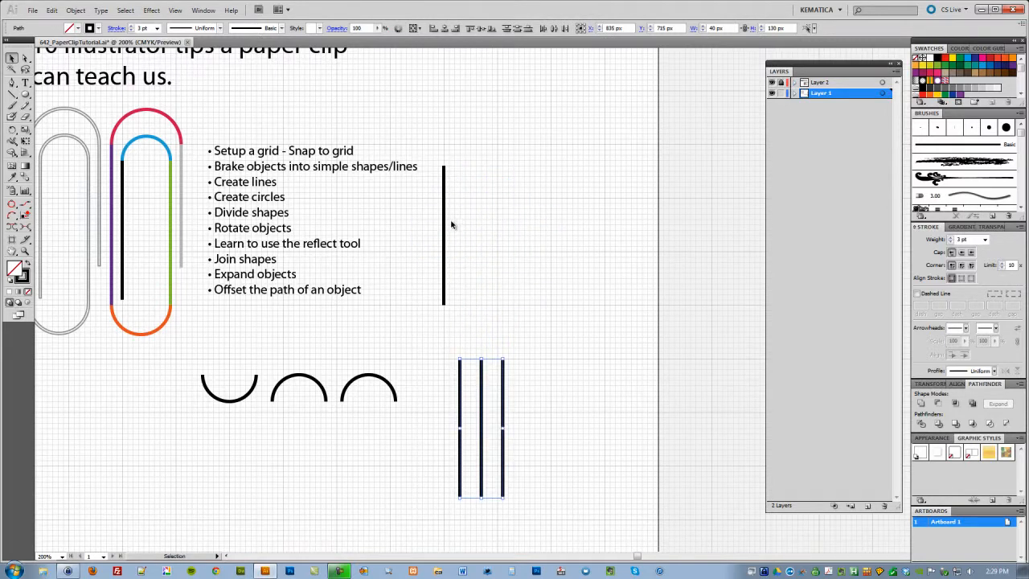
left_click_drag(444, 224, 480, 227)
left_click(510, 226)
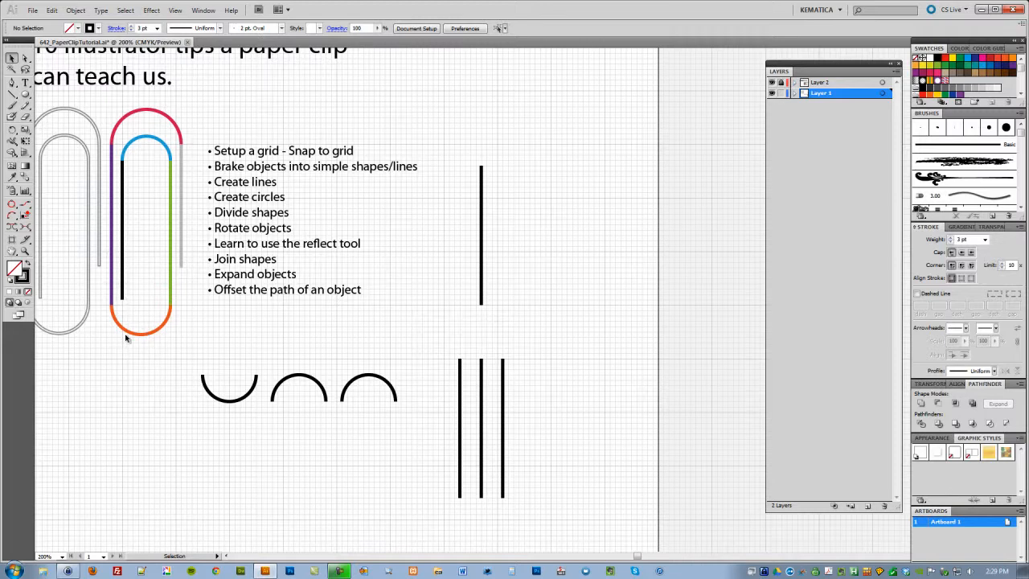
Attach the lower half circle to the single line's bottom end, and place a second vertical line on the arc's right end.
left_click_drag(234, 403, 512, 337)
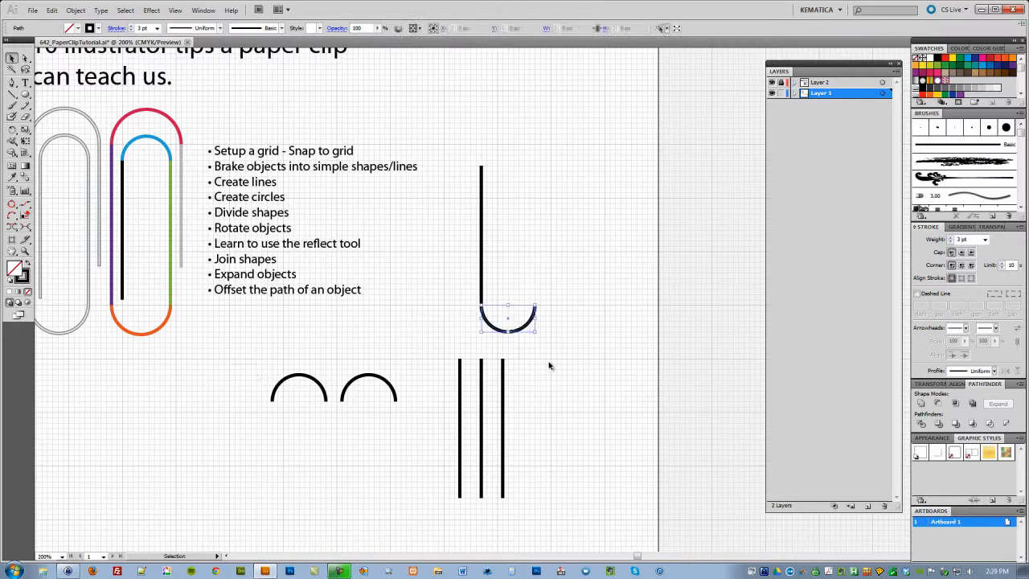
left_click(549, 364)
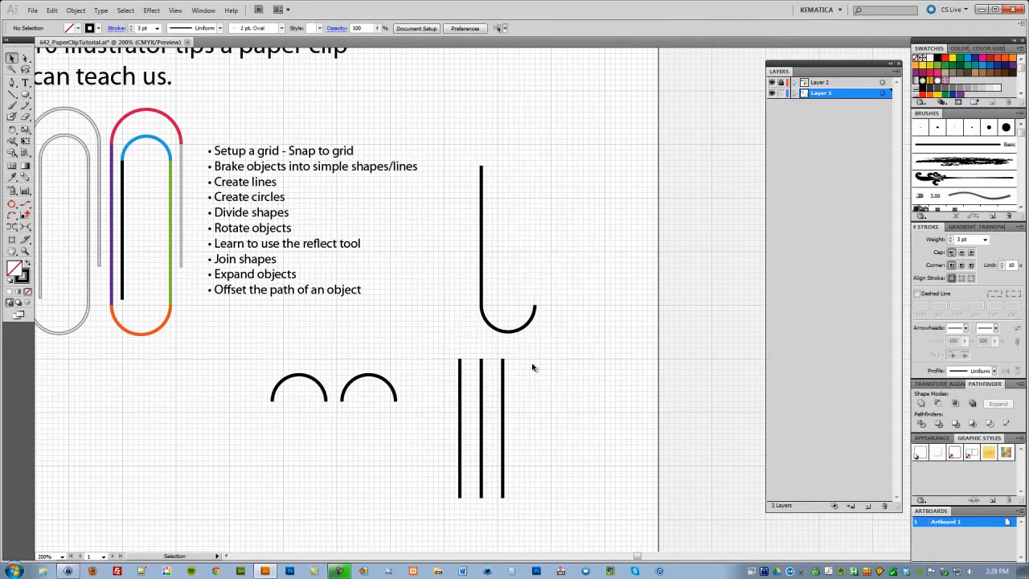
left_click_drag(503, 459, 535, 267)
left_click(564, 274)
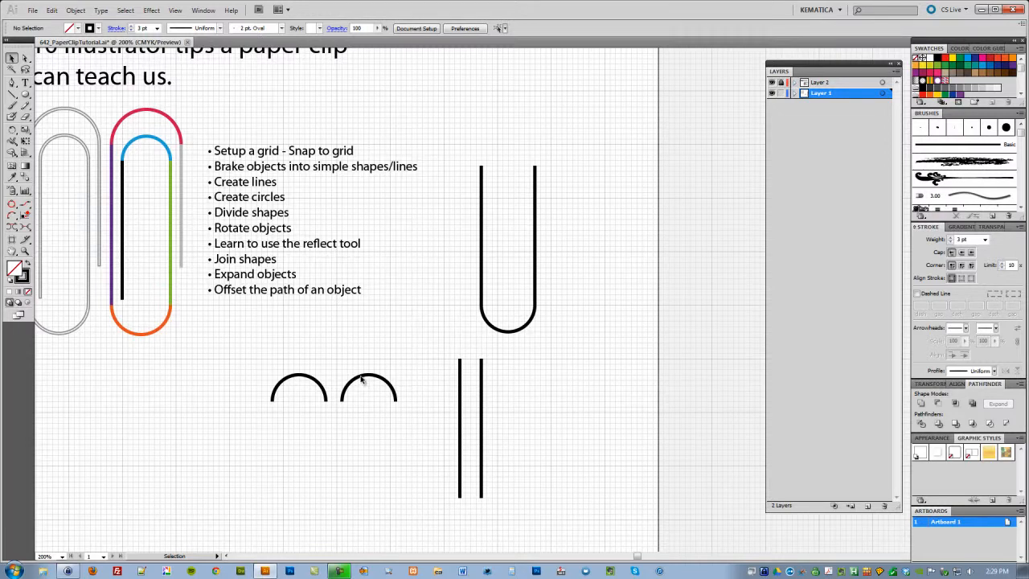
Cap the two lines with an upward arc and scale it proportionally to 40 px wide, keeping its right end on the right line.
left_click_drag(362, 380, 500, 142)
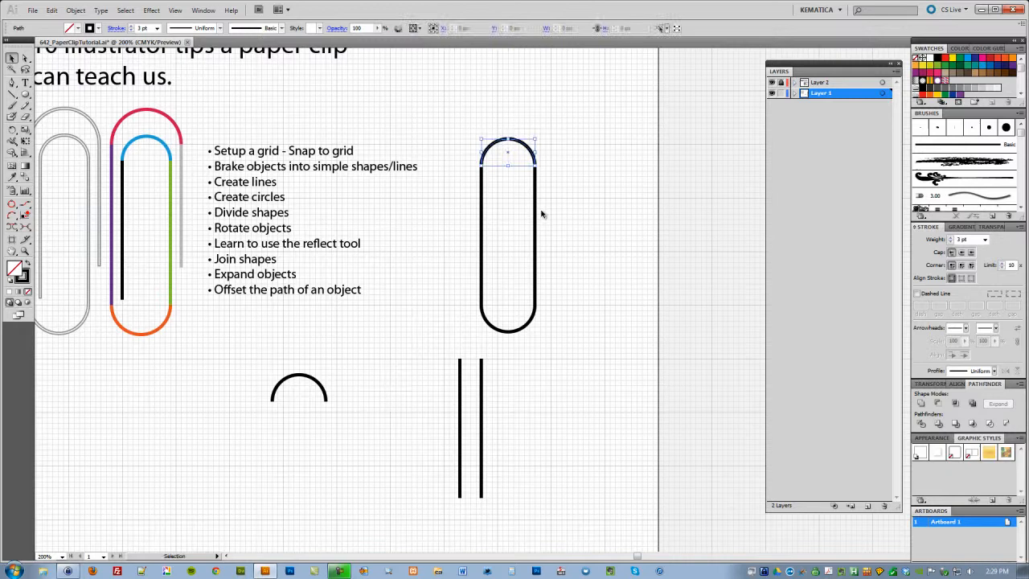
left_click(584, 212)
left_click(505, 144)
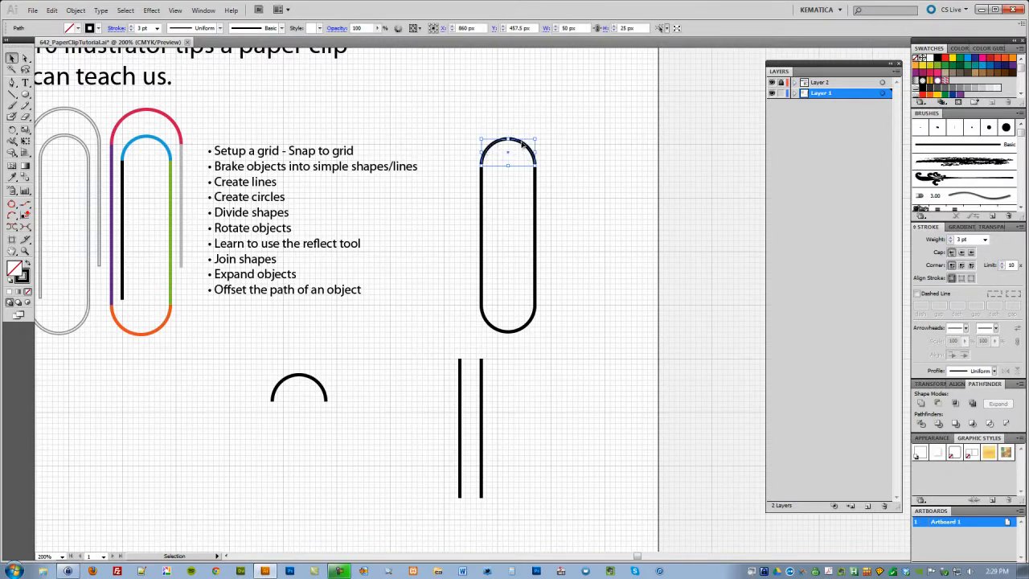
key("shift")
left_click_drag(480, 136, 491, 144)
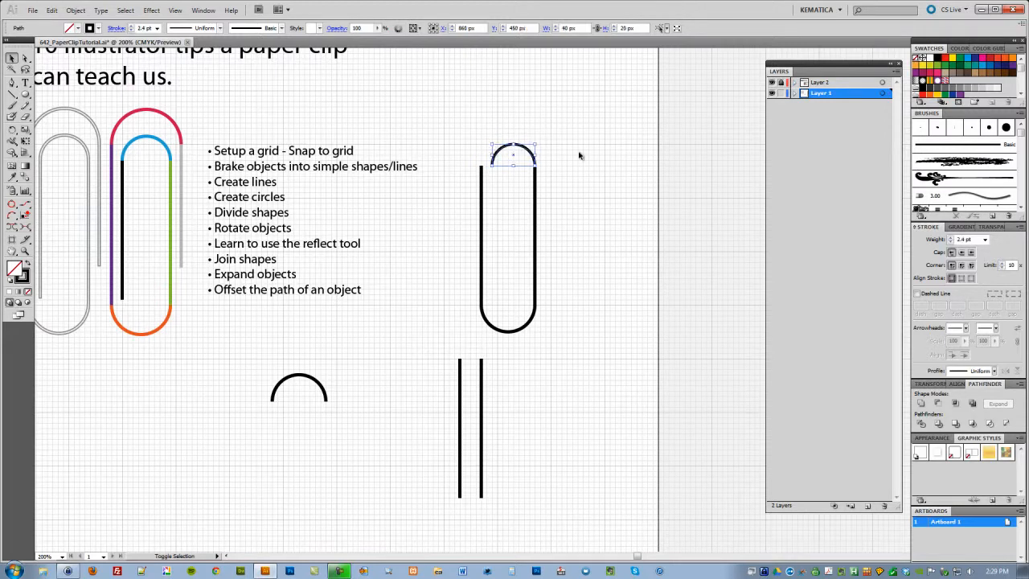
left_click(580, 155)
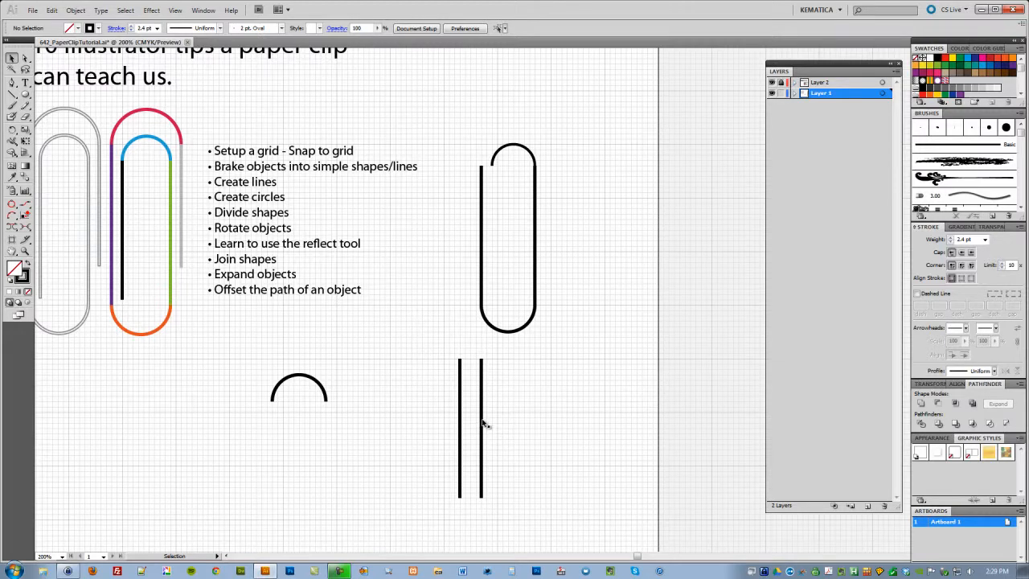
Place one of the spare vertical lines inside the loop, hanging from the small top arc's left end.
left_click_drag(482, 423, 493, 229)
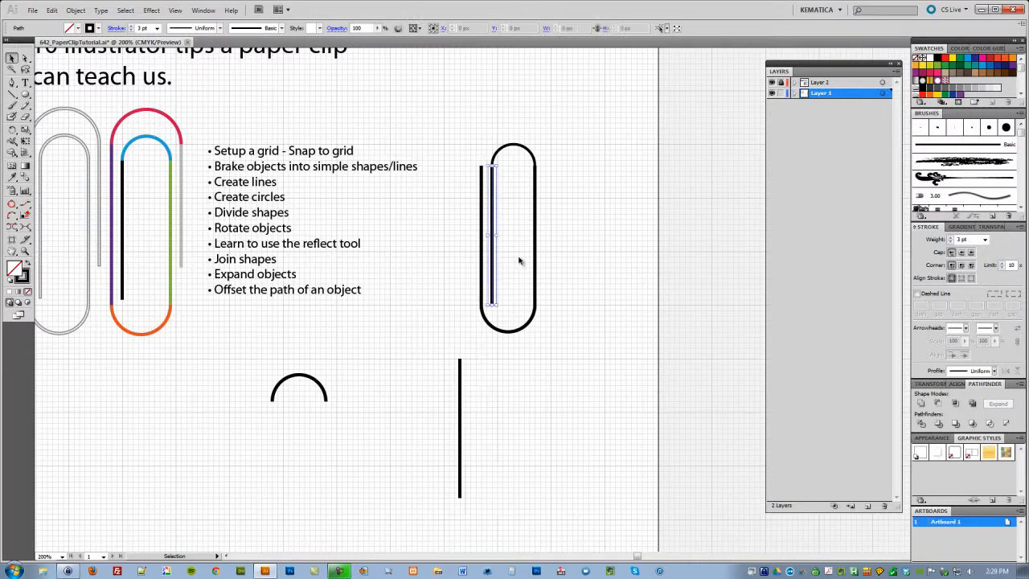
left_click(572, 295)
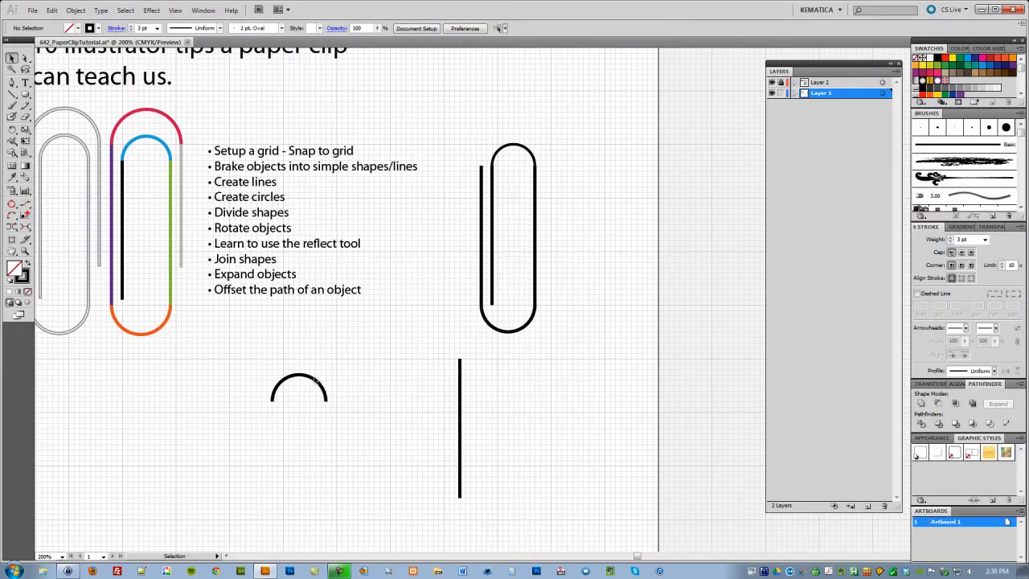
Place the last half circle over the left line's top end and enlarge it proportionally so it extends beyond the right line.
left_click_drag(309, 380, 518, 142)
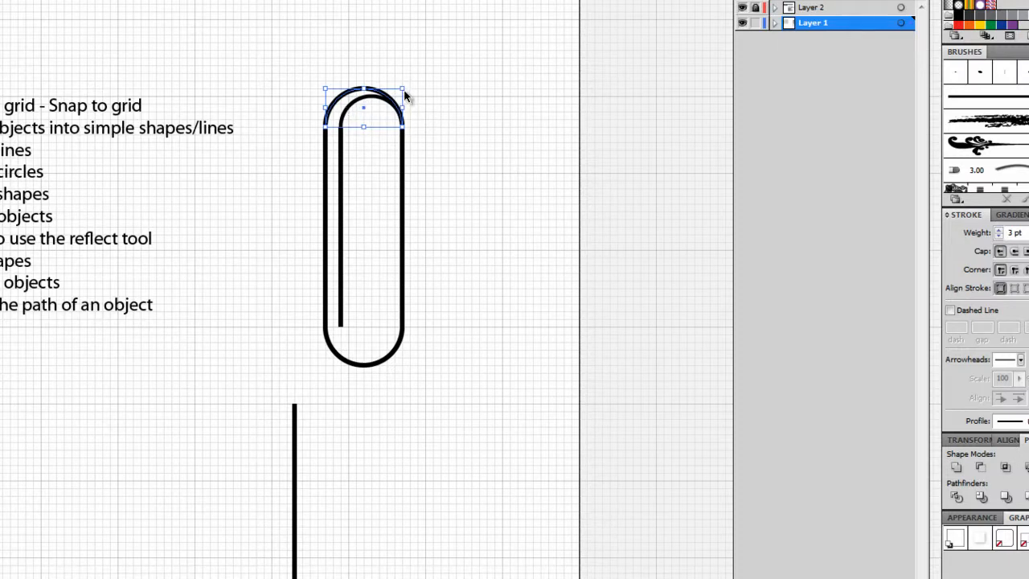
left_click_drag(403, 88, 419, 79)
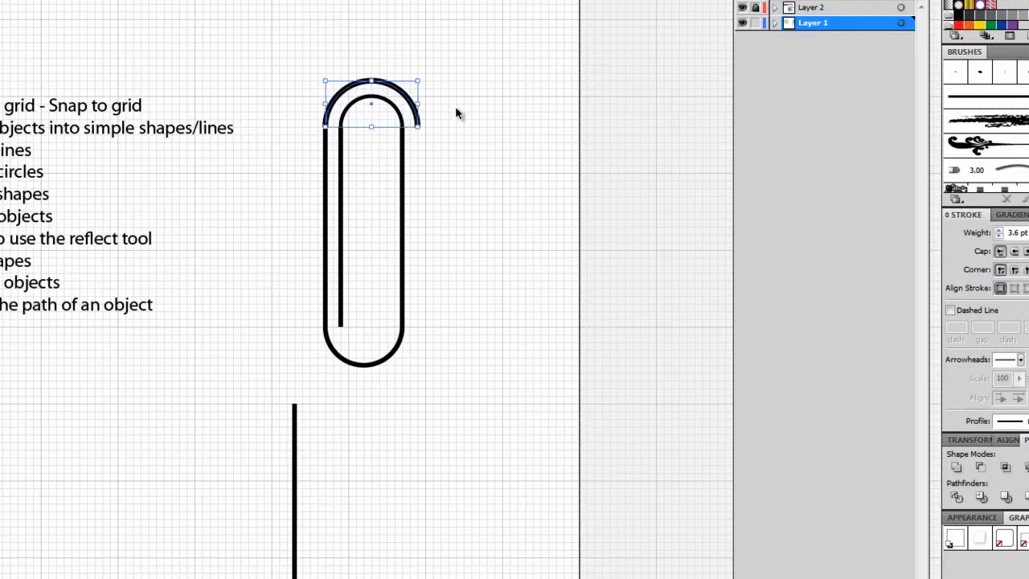
left_click(456, 113)
left_click(373, 83)
left_click(335, 493)
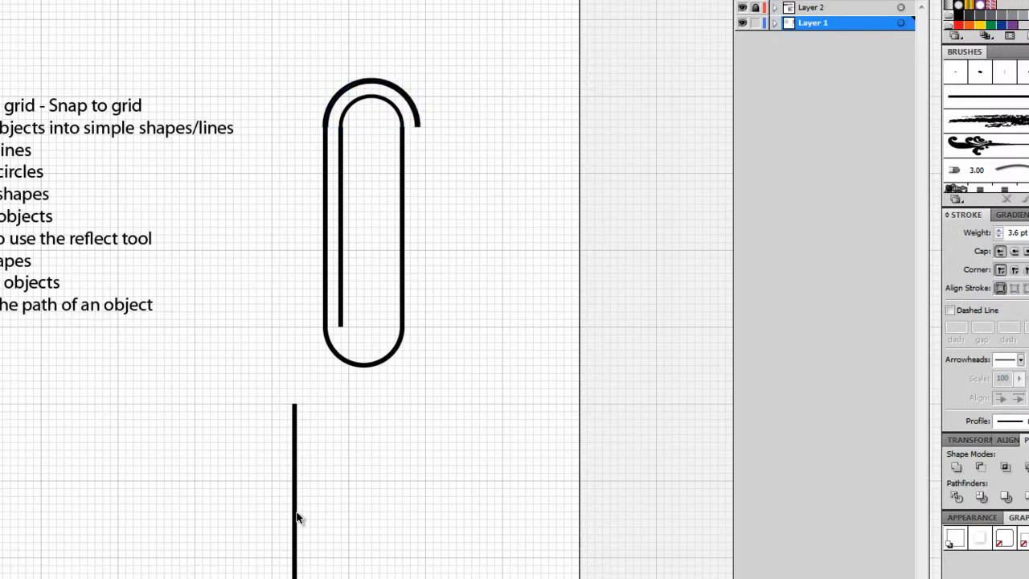
Place the last vertical line under the outer arc's right end and raise the outer arc by two grid steps.
mouse_move(294, 511)
left_mouse_down()
mouse_move(420, 335)
mouse_move(308, 514)
mouse_move(455, 188)
mouse_move(418, 229)
left_mouse_up()
left_click(467, 234)
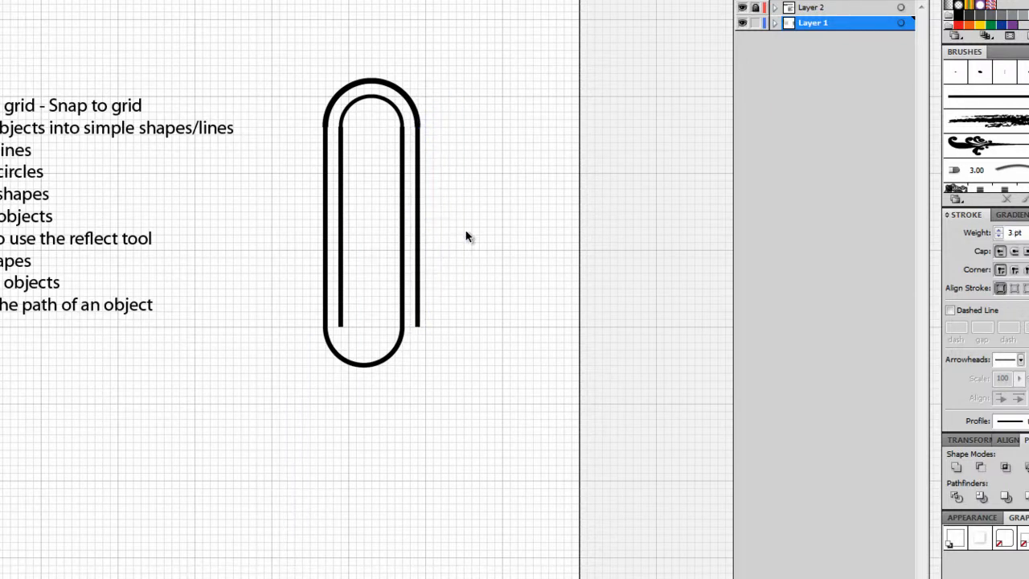
left_click(382, 84)
key("Up")
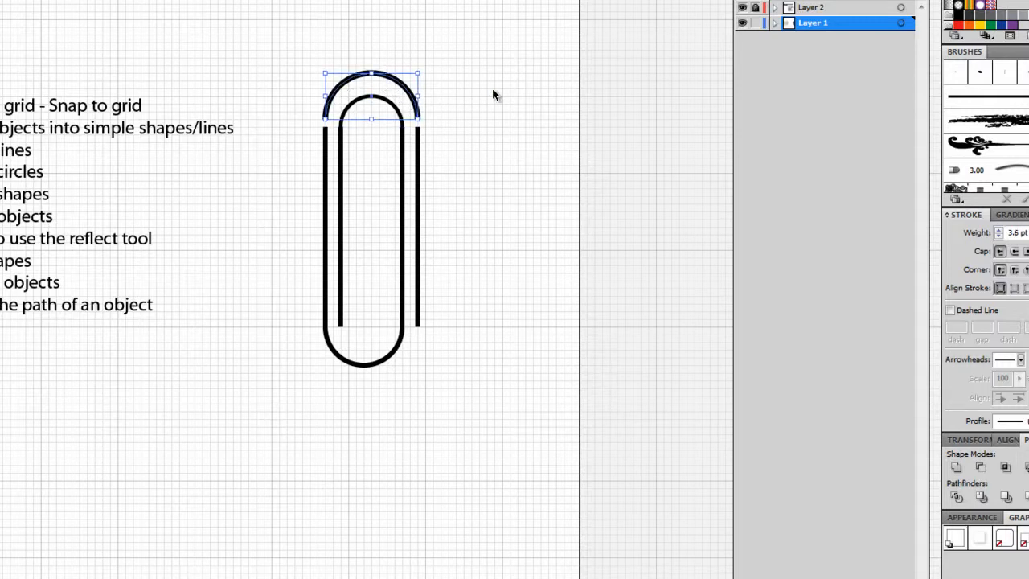
key("Up")
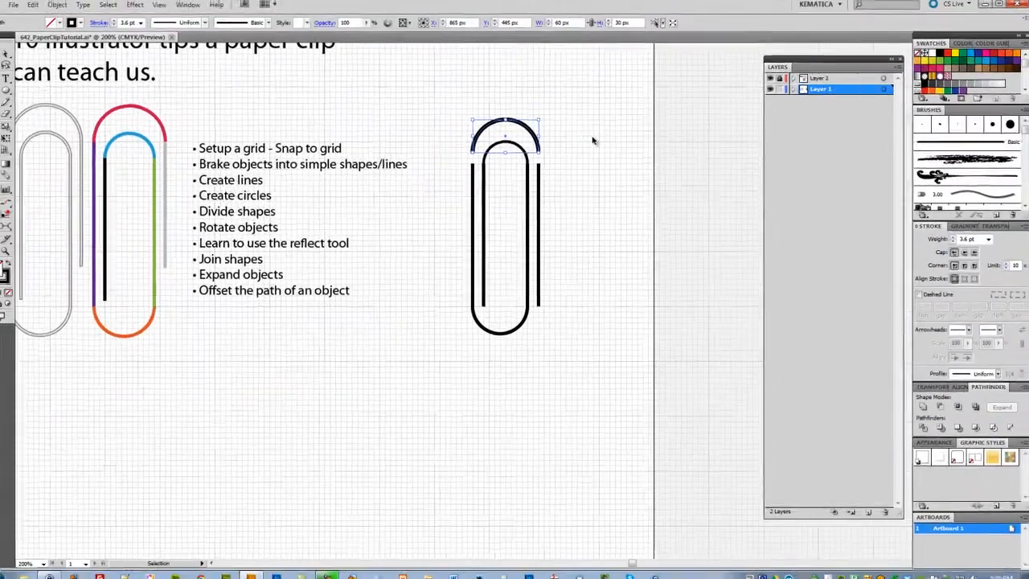
left_click(493, 95)
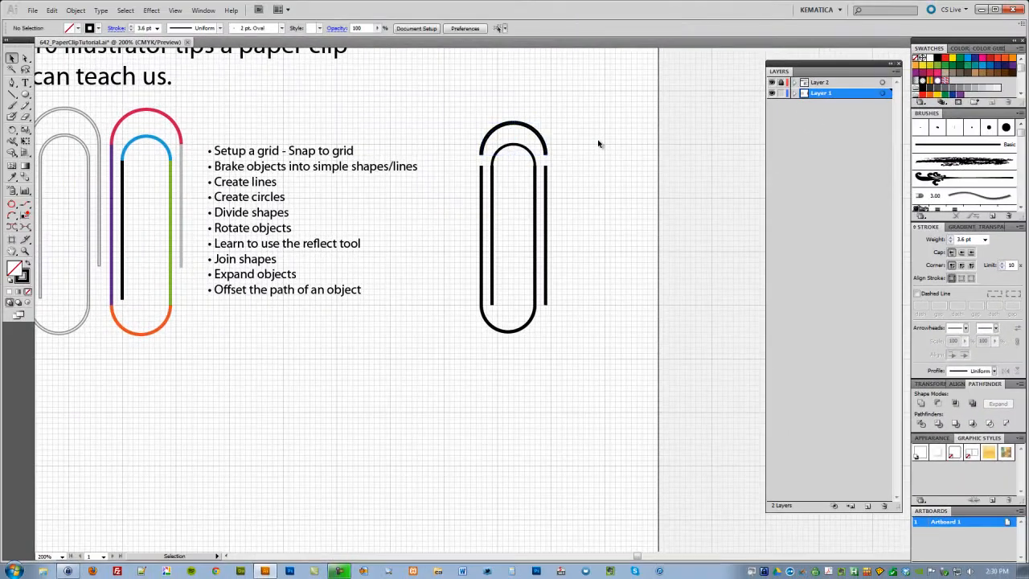
Extend the two outer vertical lines upward to meet the ends of the raised outer arc.
scroll(598, 144, "up", 2)
left_click(485, 249)
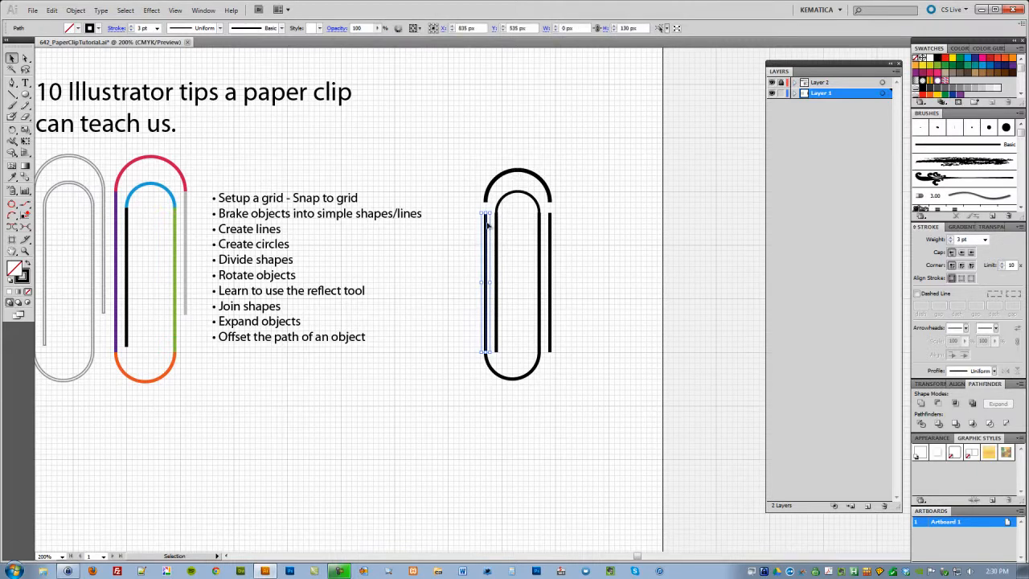
left_click_drag(486, 213, 485, 200)
left_click(448, 211)
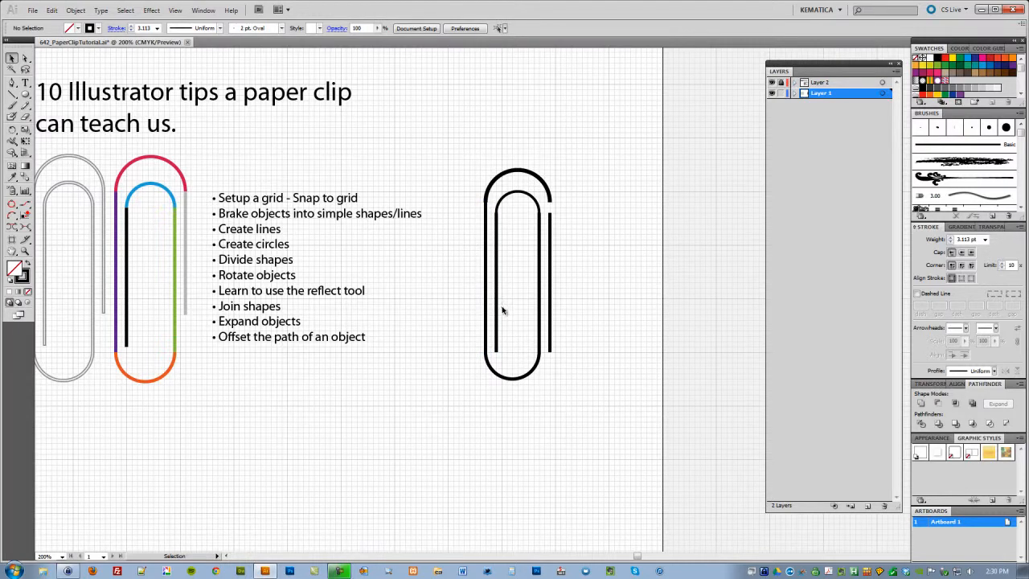
left_click(550, 243)
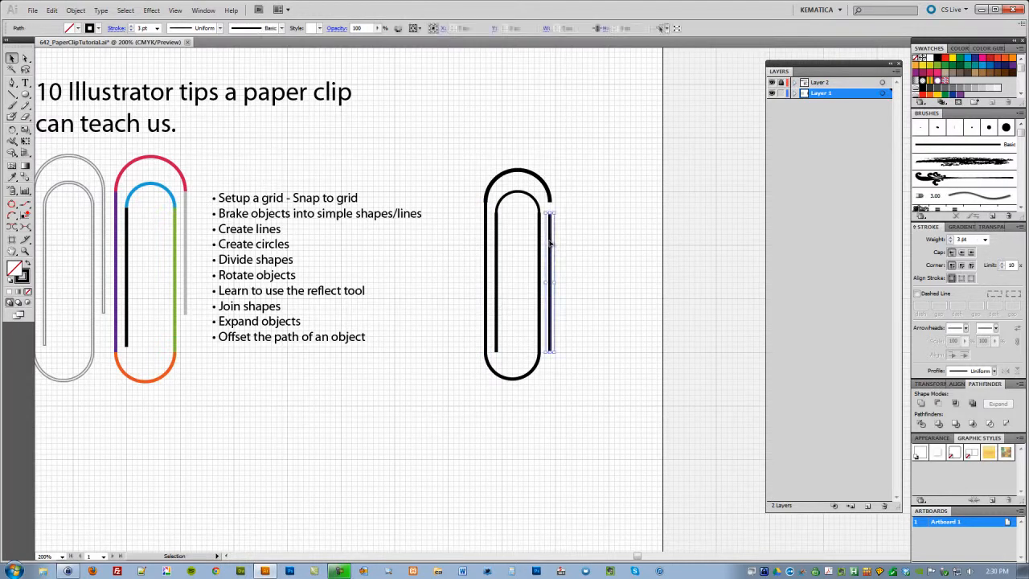
left_click_drag(550, 213, 550, 201)
left_click(590, 207)
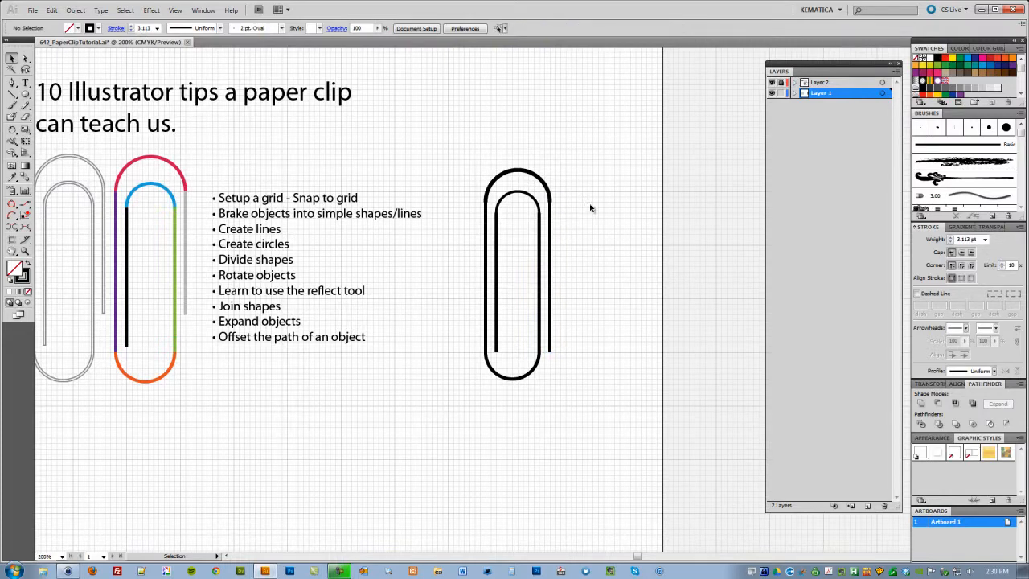
Give all pieces of the assembled paper clip a uniform stroke weight of 3 pt.
scroll(595, 193, "down", 1)
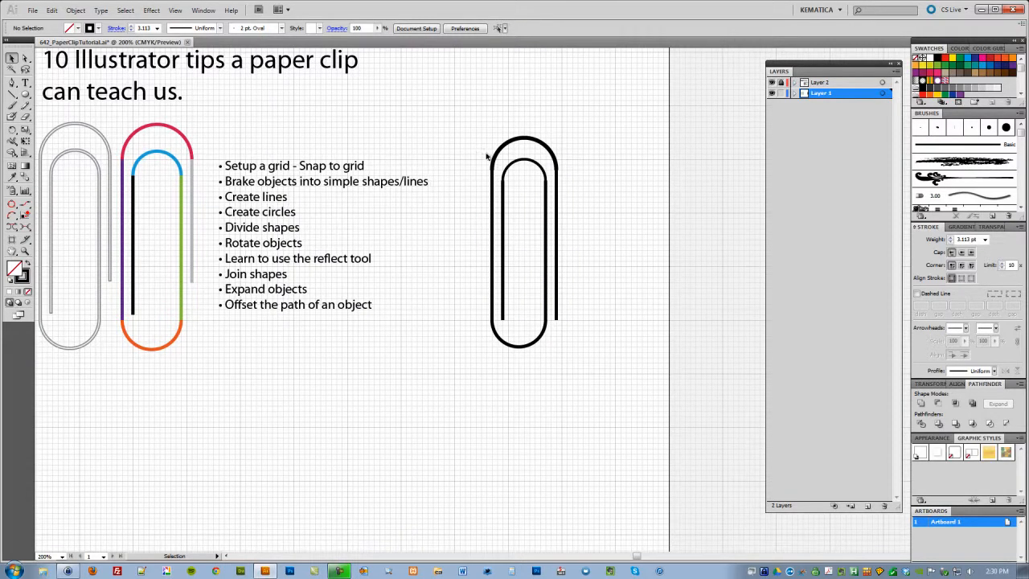
key("ctrl+plus")
key("ctrl+plus")
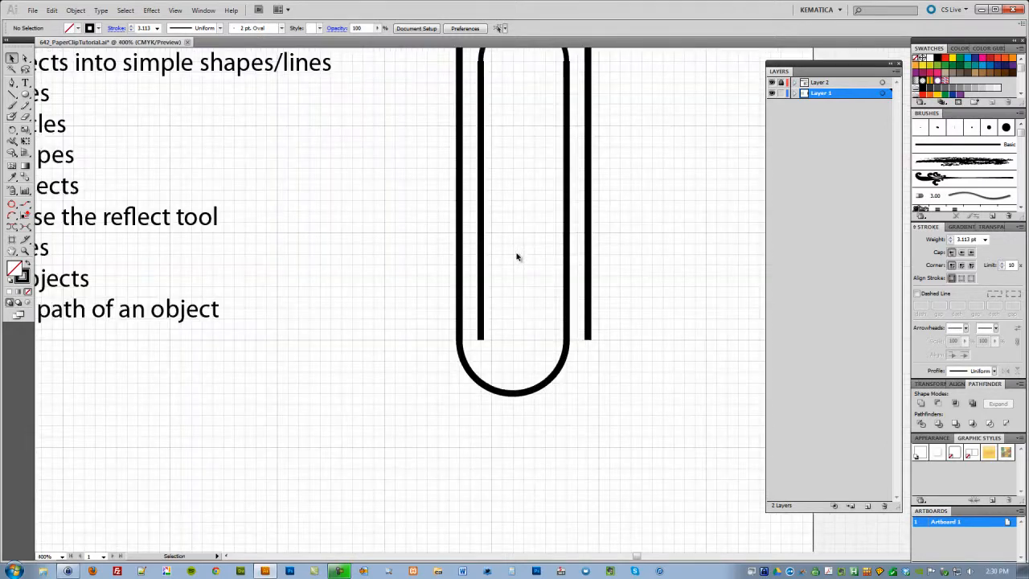
left_click_drag(559, 280, 549, 359)
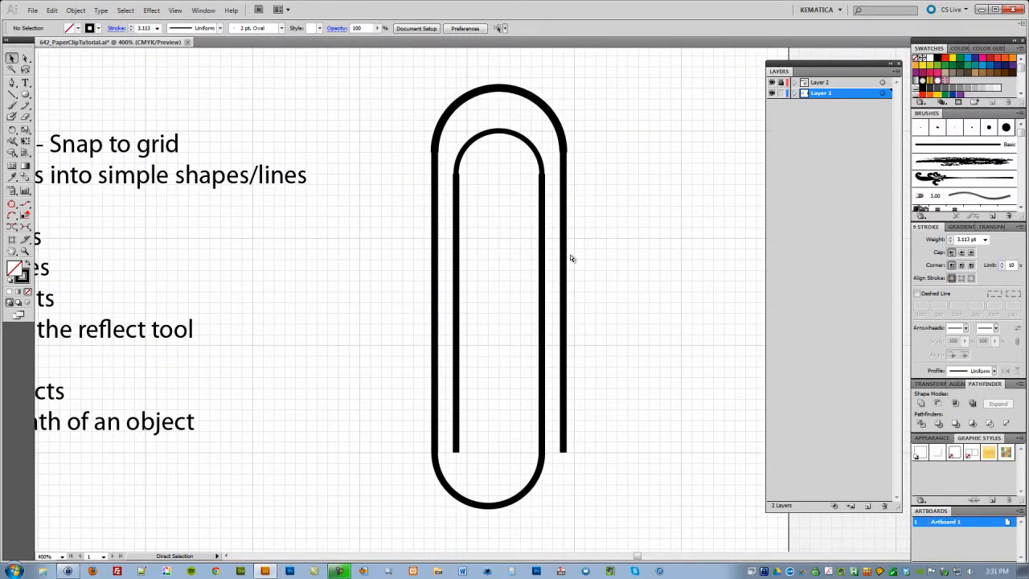
key("ctrl+minus")
left_click_drag(413, 101, 605, 489)
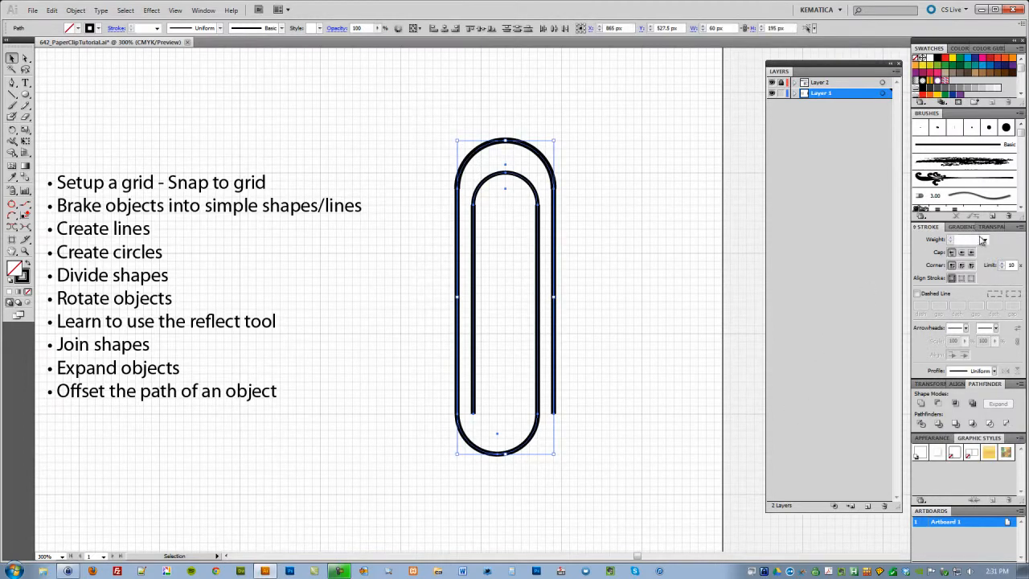
left_click(986, 241)
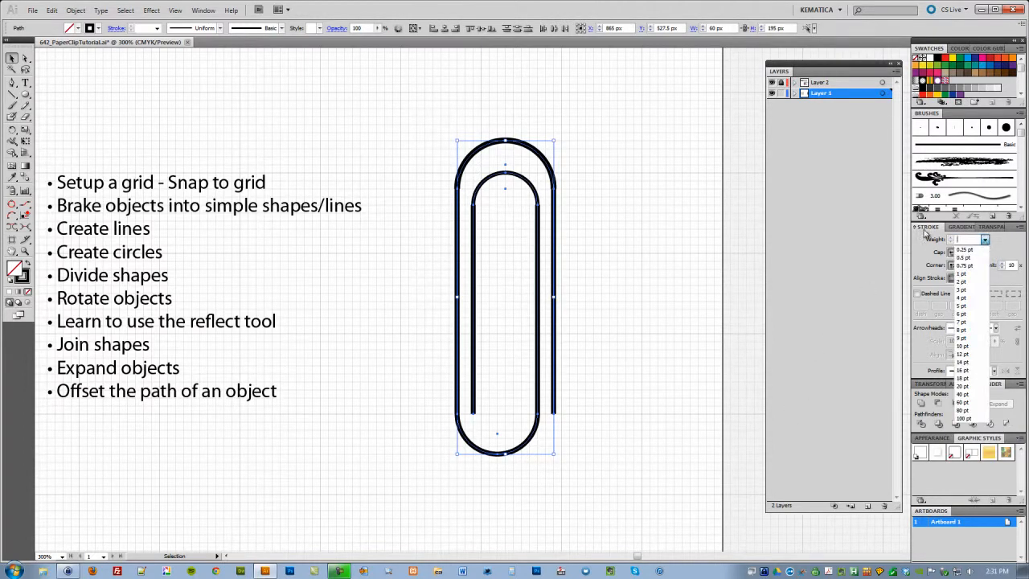
left_click(961, 293)
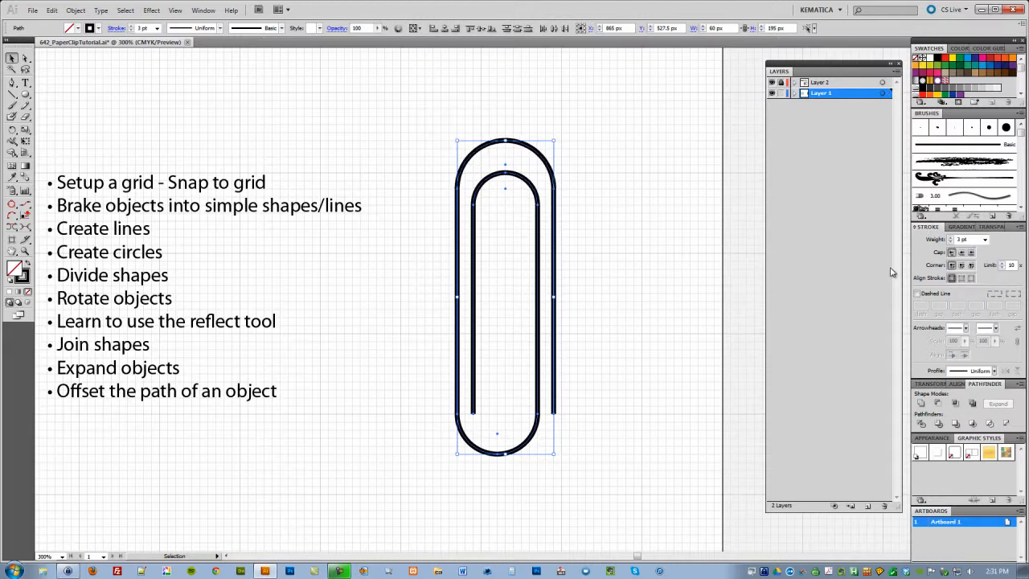
left_click(203, 9)
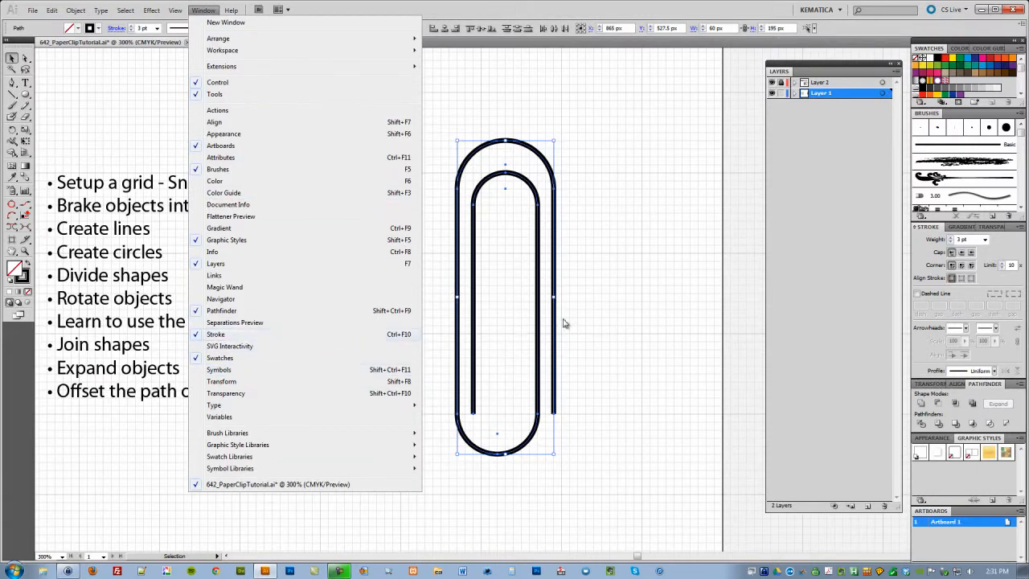
left_click(597, 321)
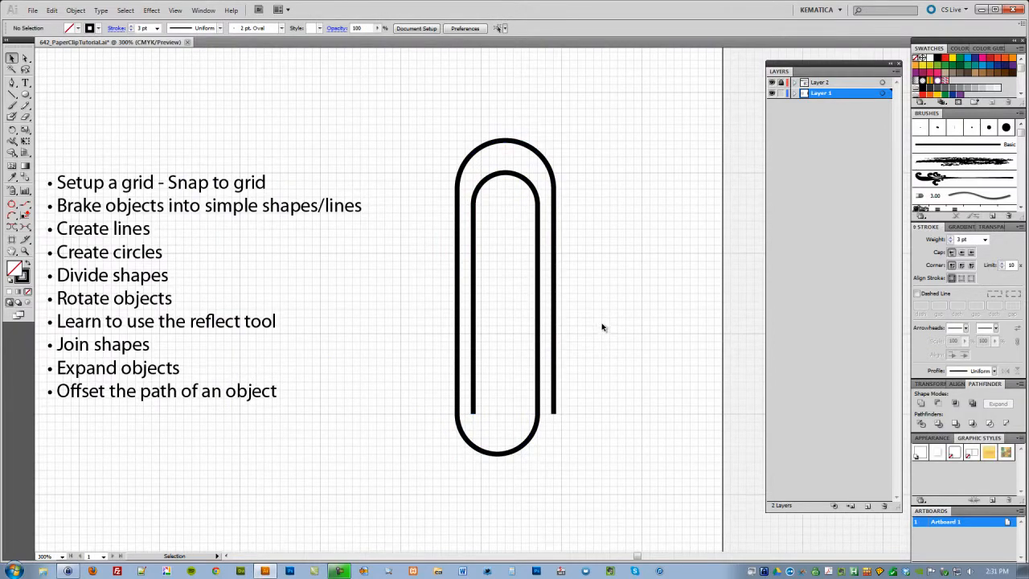
Select all pieces of the assembled clip and compare it with the green, outlined and multicoloured reference clips.
scroll(602, 318, "down", 2)
key("ctrl+minus")
key("ctrl+minus")
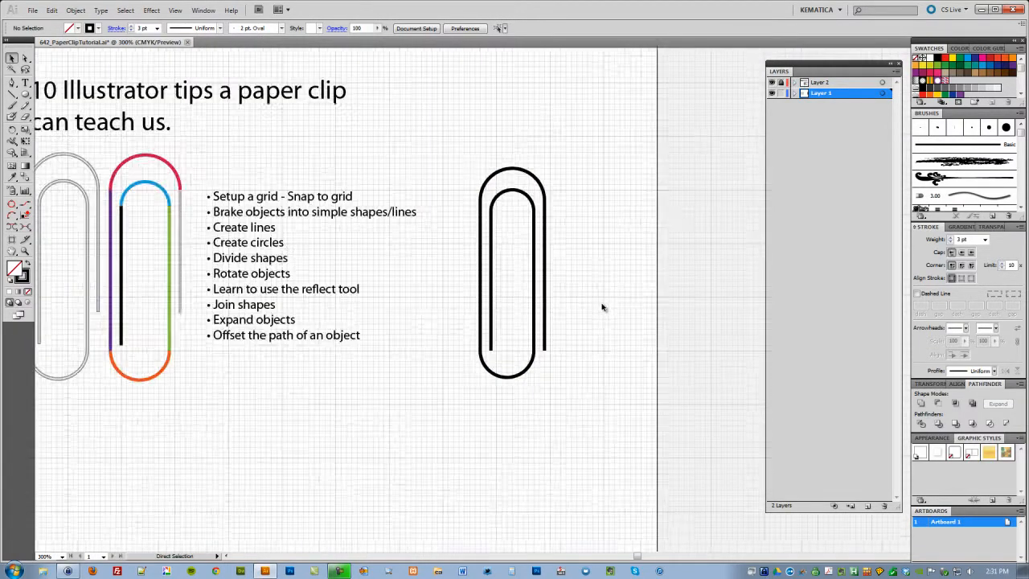
left_click_drag(574, 289, 608, 302)
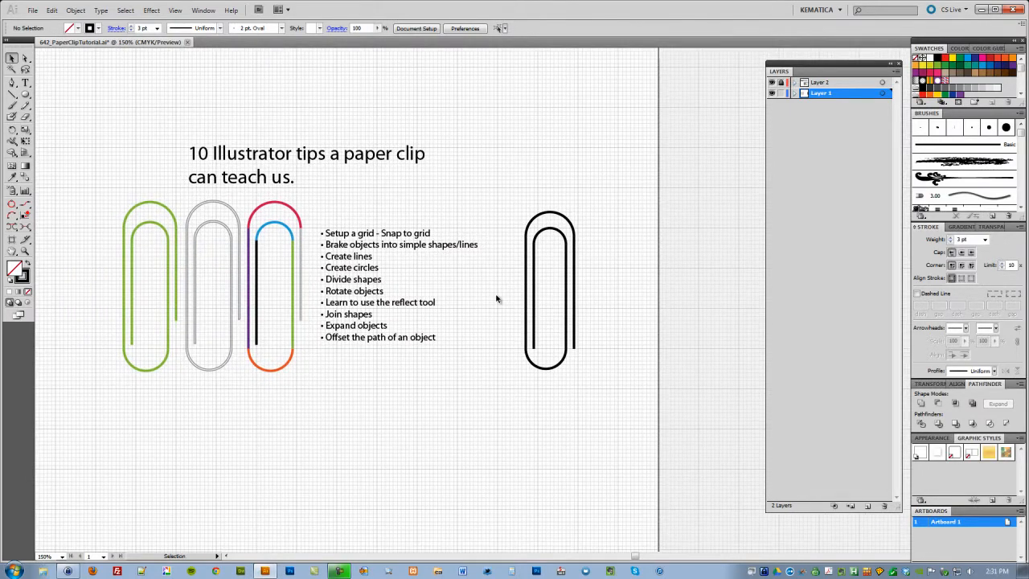
left_click_drag(496, 190, 616, 413)
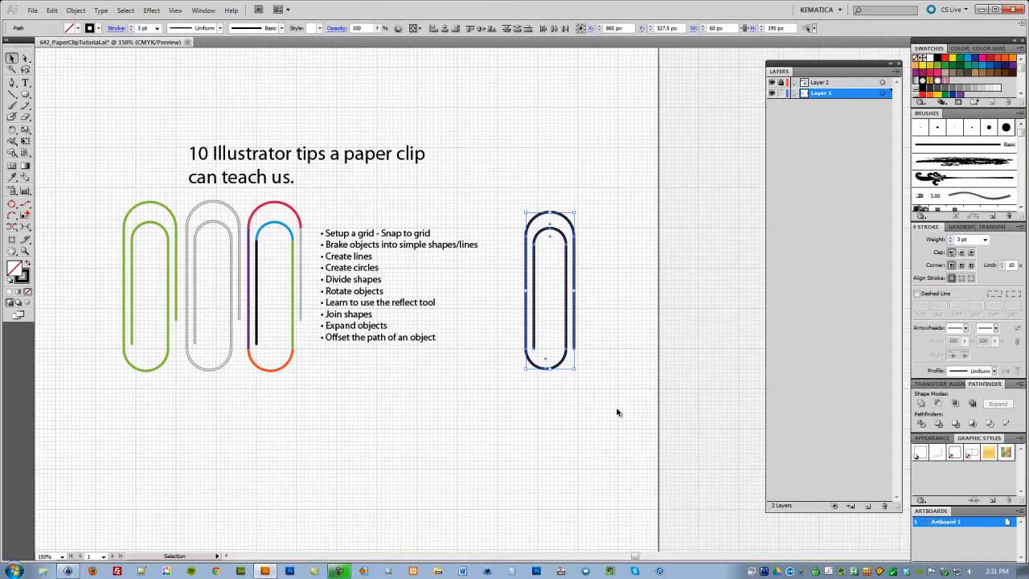
key("ctrl+plus")
key("ctrl+plus")
left_click_drag(445, 356, 571, 375)
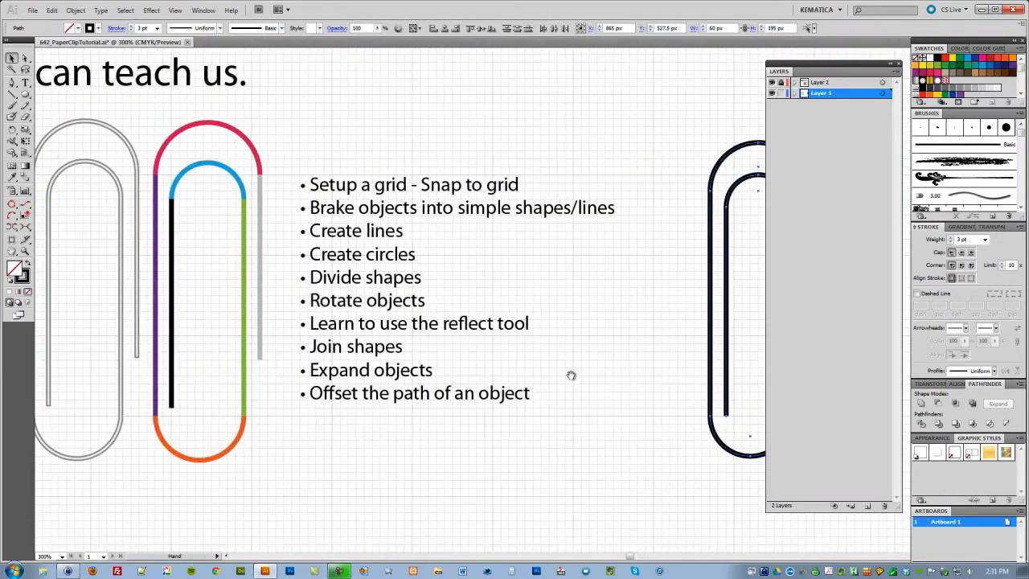
left_click_drag(467, 370, 596, 384)
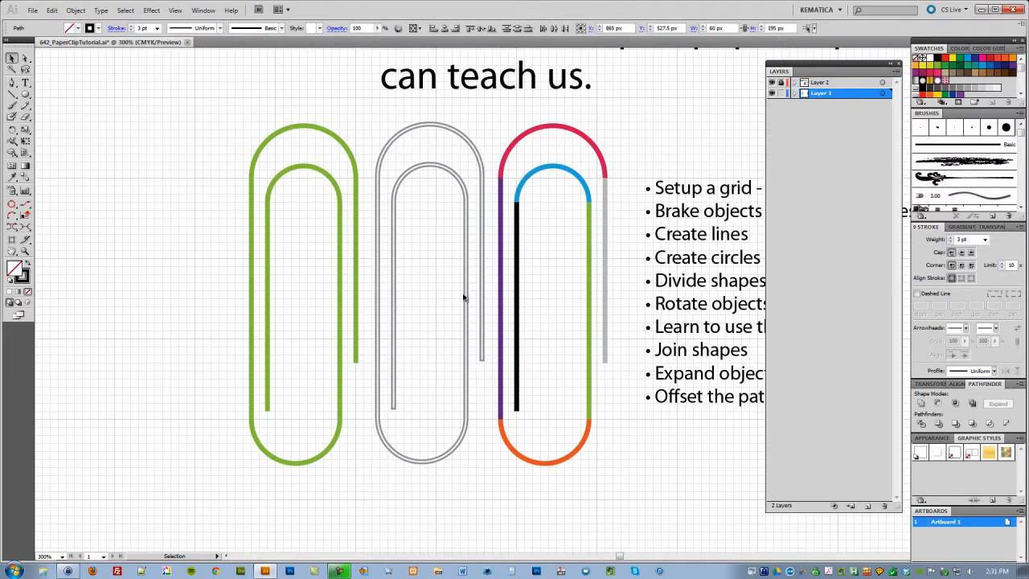
left_click_drag(506, 349, 291, 314)
left_click_drag(547, 336, 276, 324)
left_click_drag(455, 349, 407, 340)
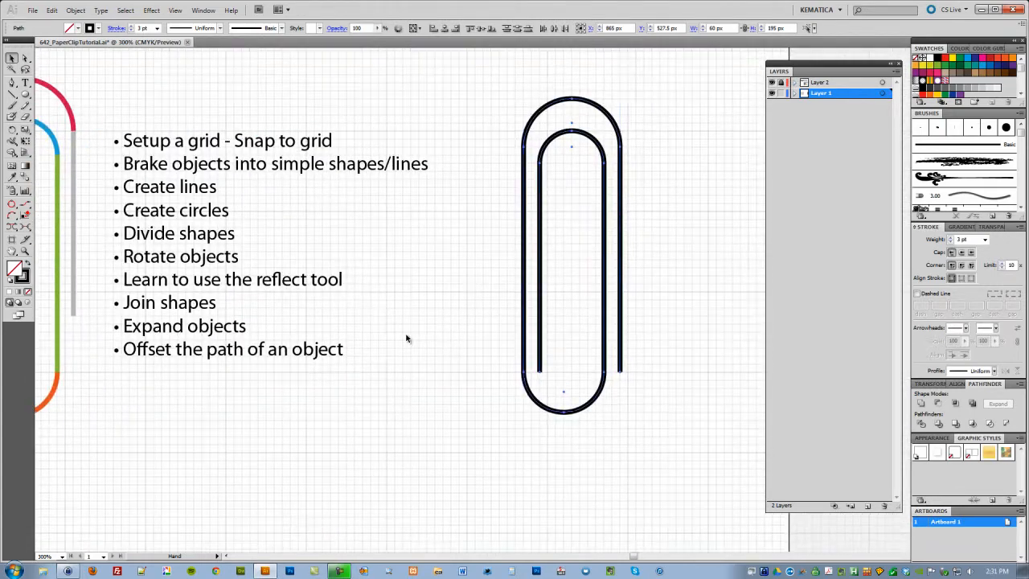
key("ctrl+equal")
left_click_drag(415, 294, 322, 346)
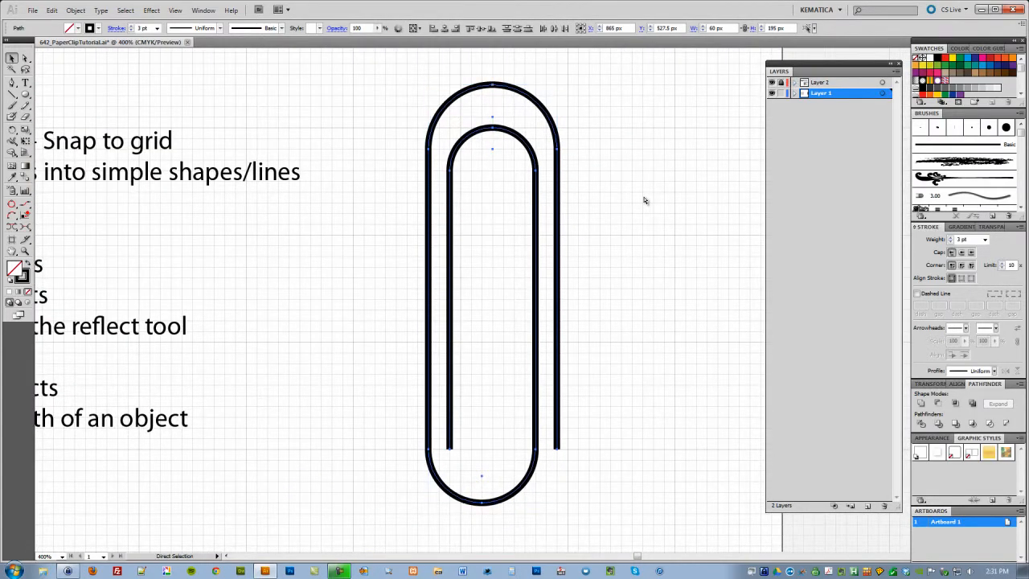
key("ctrl+minus")
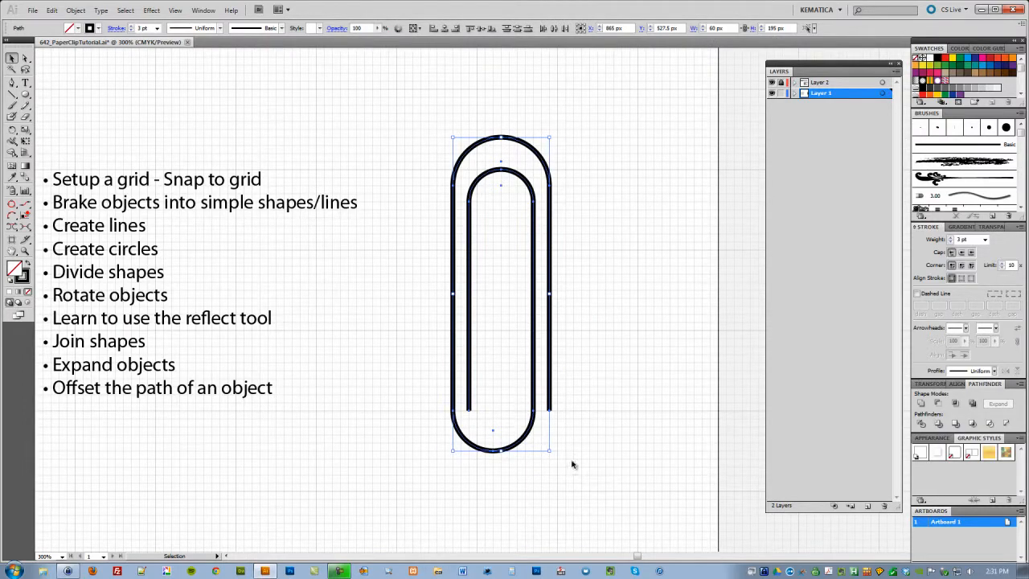
left_click_drag(347, 462, 358, 459)
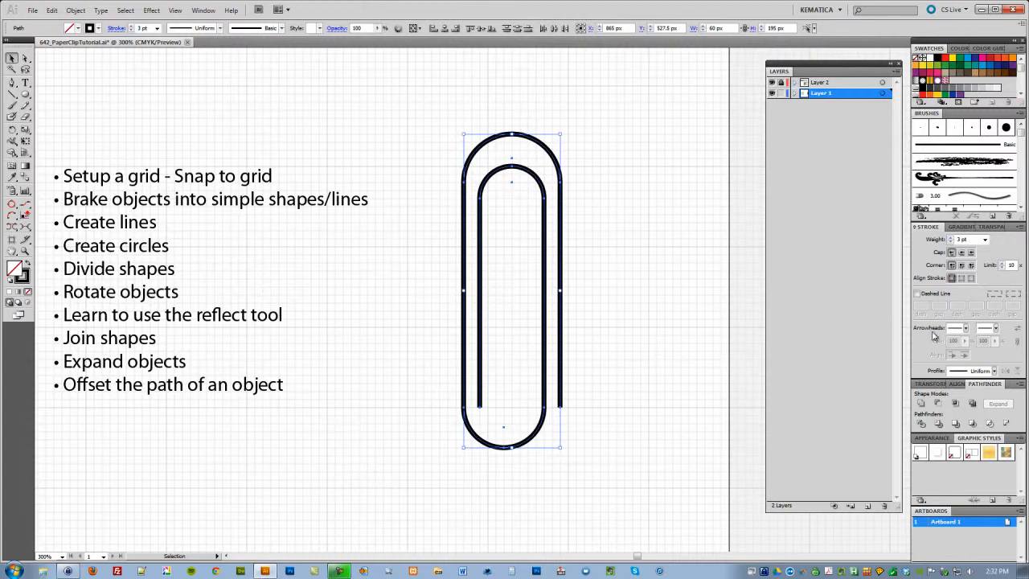
Try to merge the clip's separate pieces with the Pathfinder Unite shape mode, and undo the merge.
left_click(922, 406)
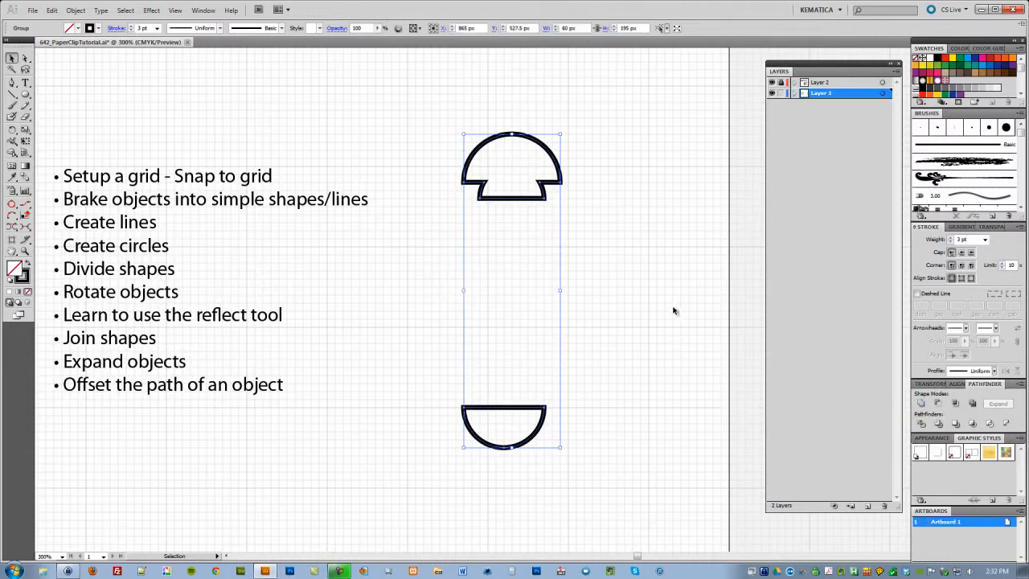
left_click(591, 330)
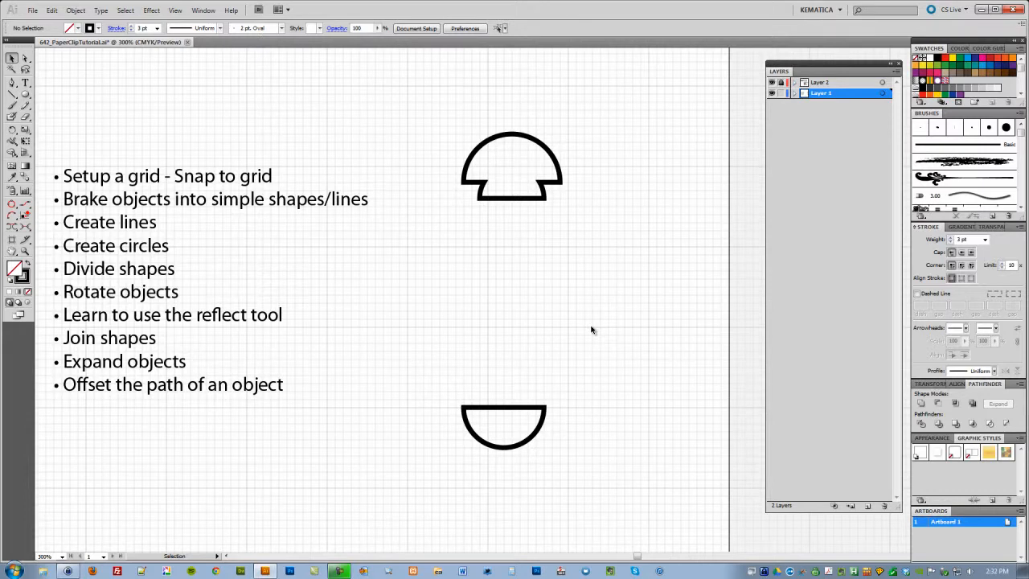
key("a")
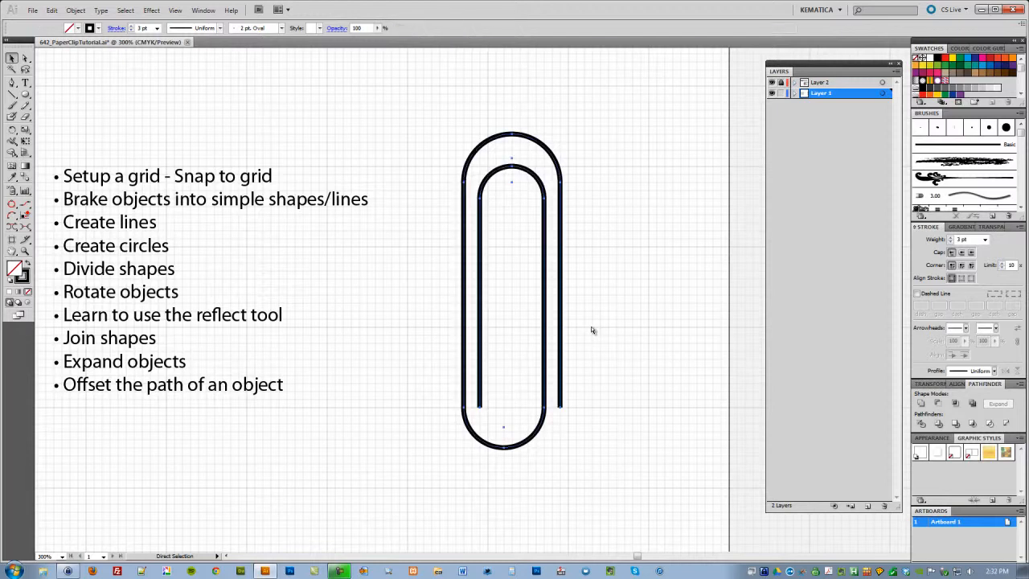
left_click_drag(623, 327, 623, 296)
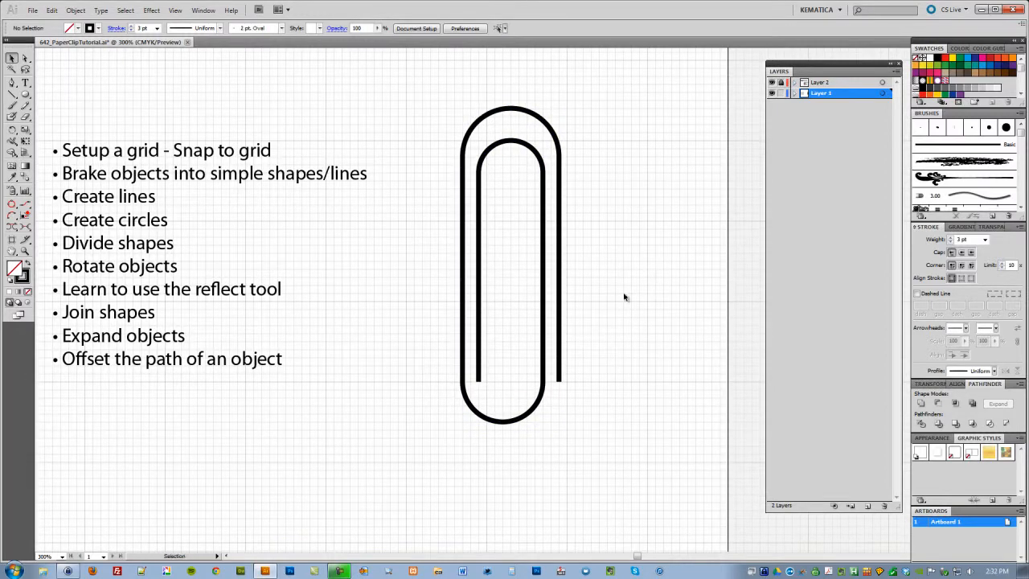
Duplicate the complete paper clip and place the copy beside it, to the right of the original.
left_click_drag(426, 86, 592, 450)
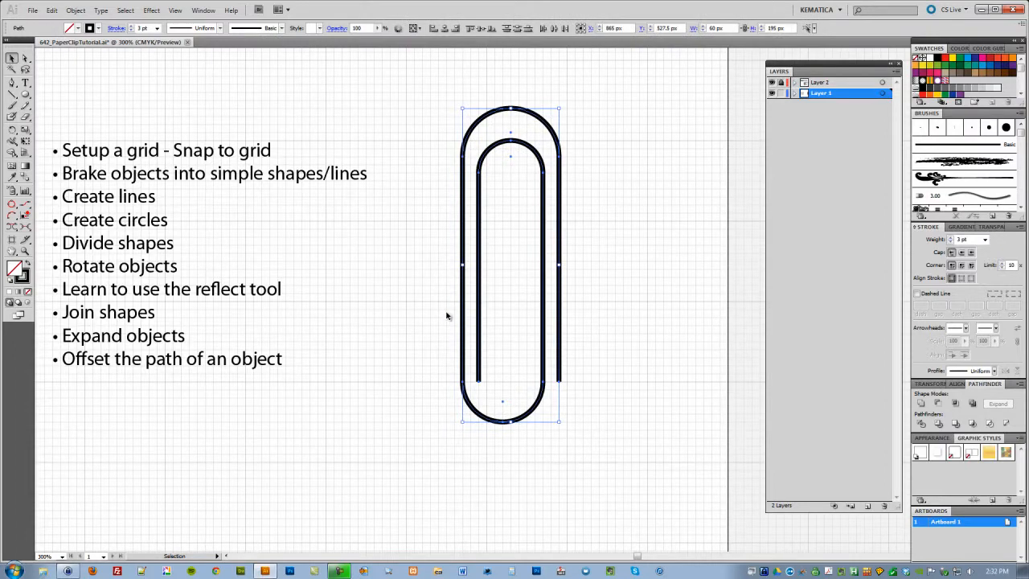
left_click_drag(486, 298, 419, 321)
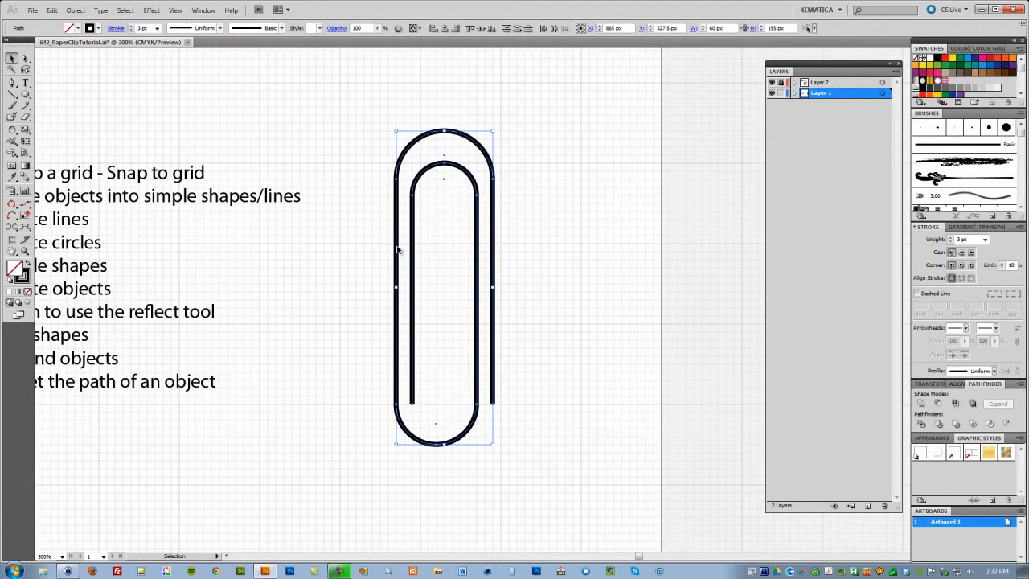
left_click_drag(398, 250, 533, 246)
left_click(363, 230)
left_click_drag(354, 234, 381, 249)
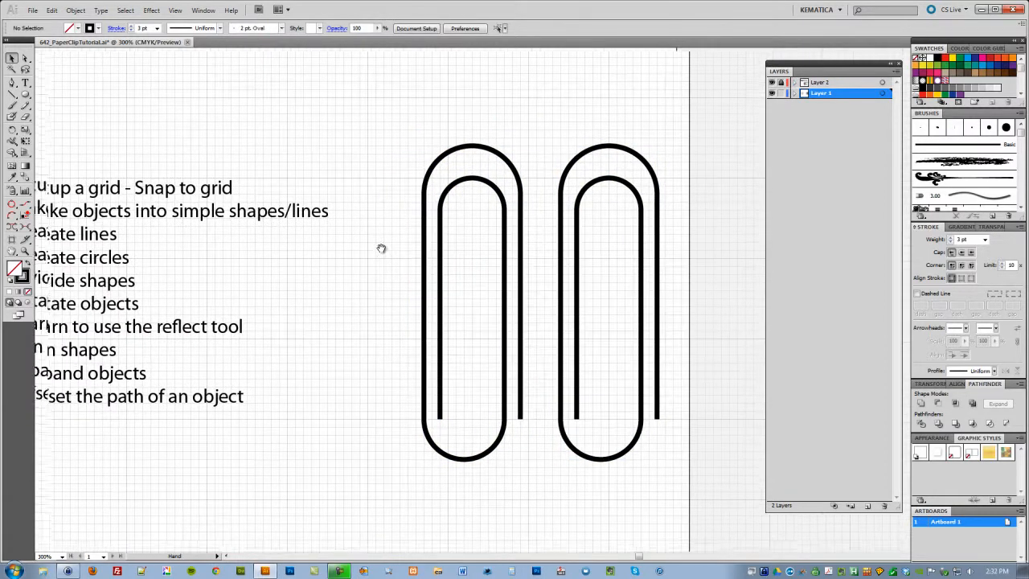
Expand the fill and stroke of all pieces of the original paper clip on the left.
left_click_drag(386, 119, 544, 492)
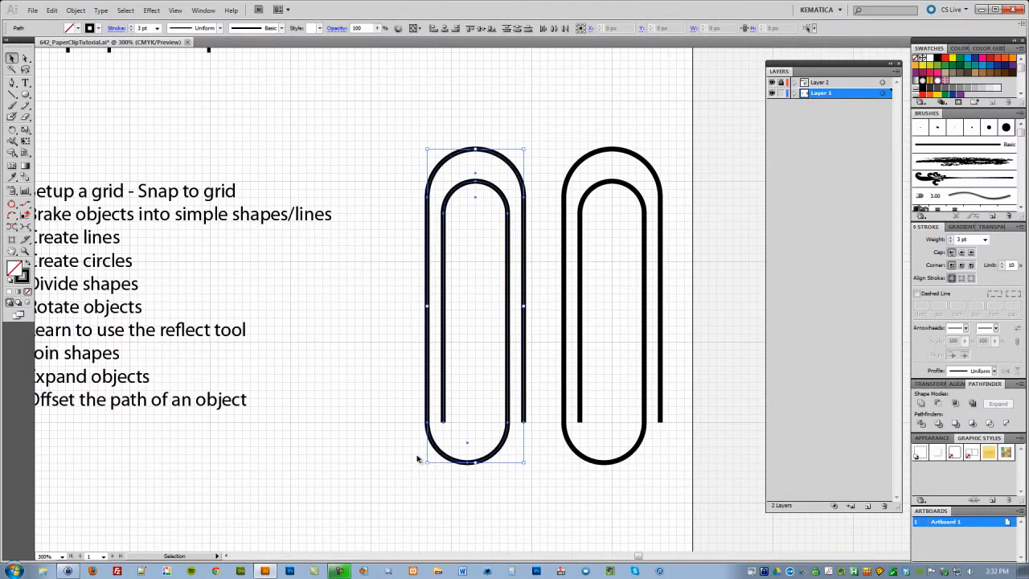
left_click(76, 10)
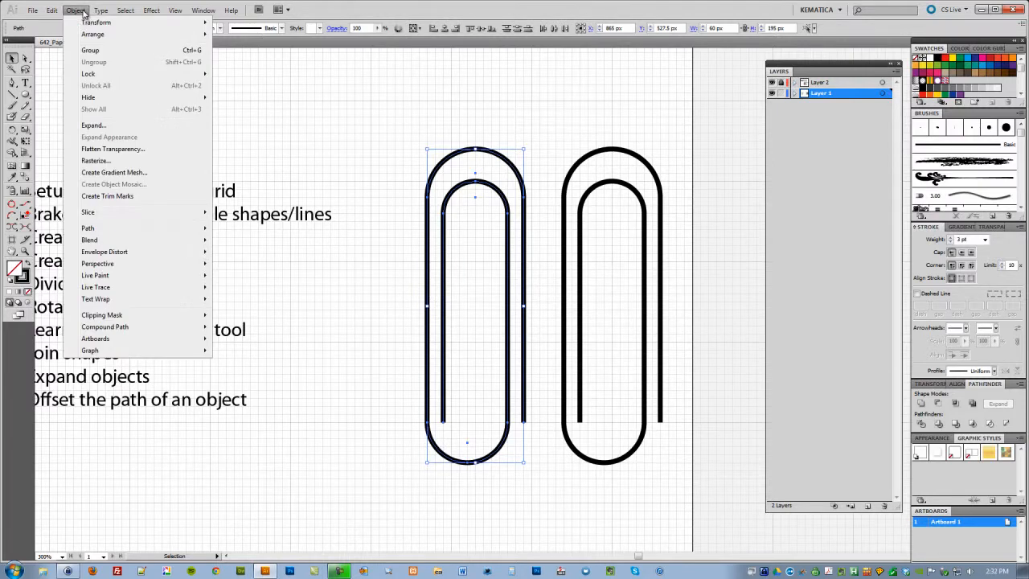
left_click(90, 129)
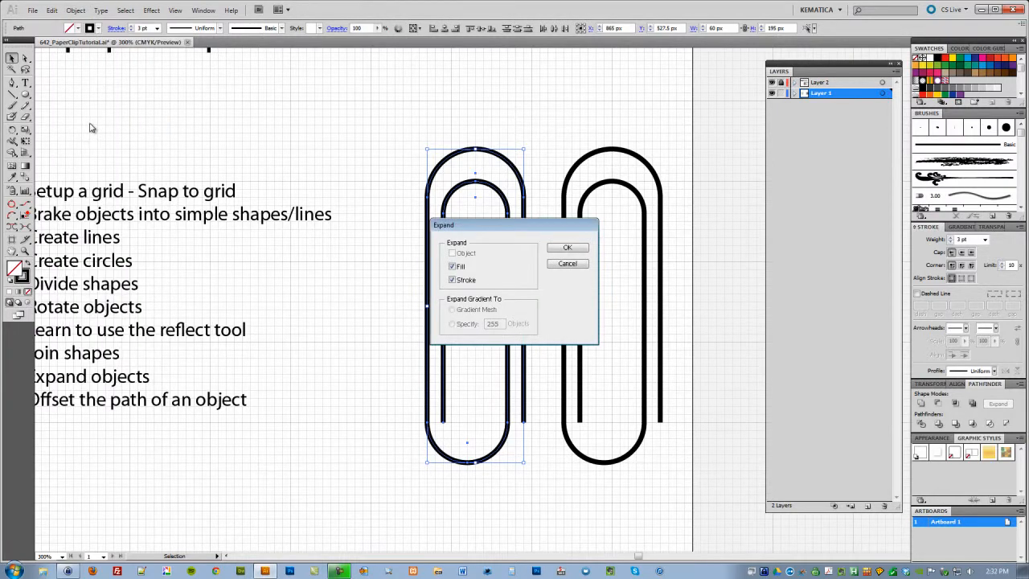
left_click_drag(532, 227, 375, 242)
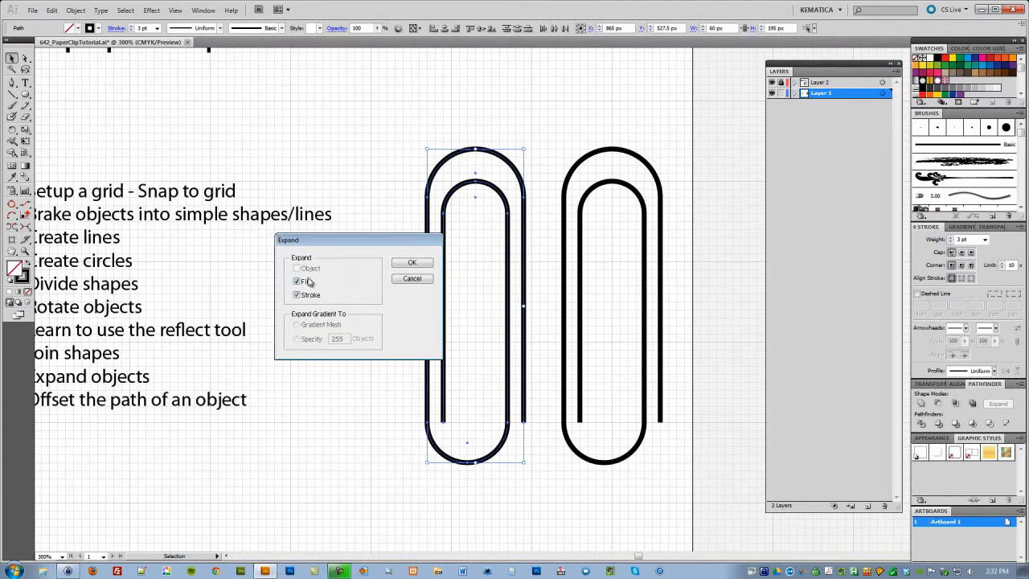
left_click(408, 268)
left_click(378, 281)
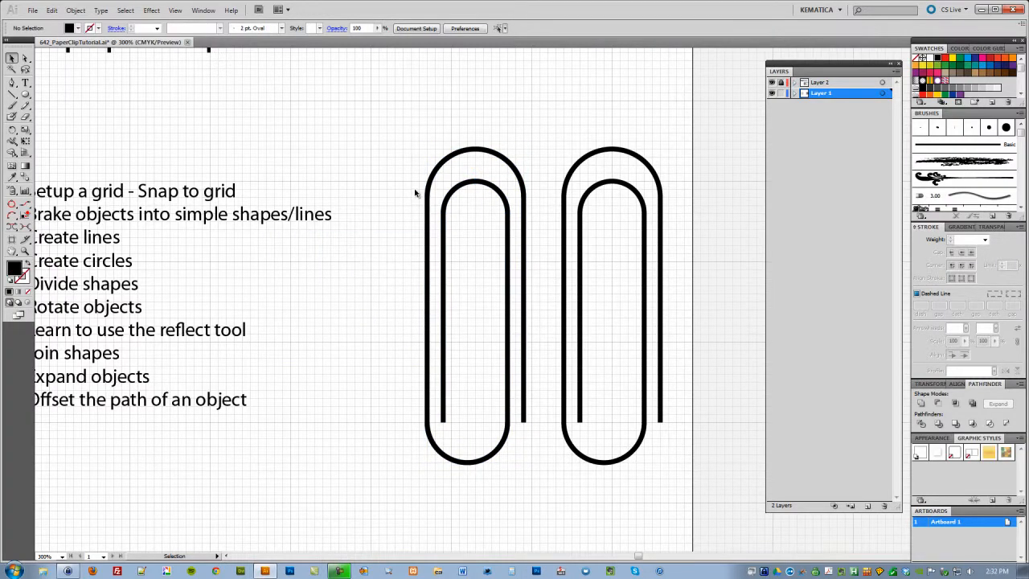
Unite all expanded pieces of the original clip into one shape with the Pathfinder Unite shape mode.
mouse_move(434, 142)
left_mouse_down()
mouse_move(469, 176)
mouse_move(463, 169)
left_mouse_up()
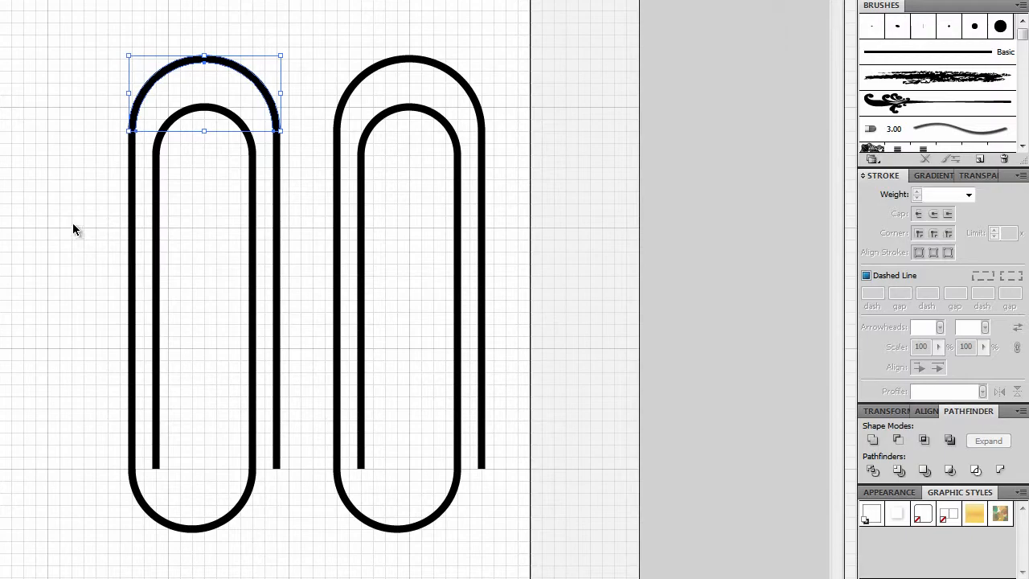
left_click_drag(75, 259, 51, 256)
left_click_drag(57, 28, 283, 576)
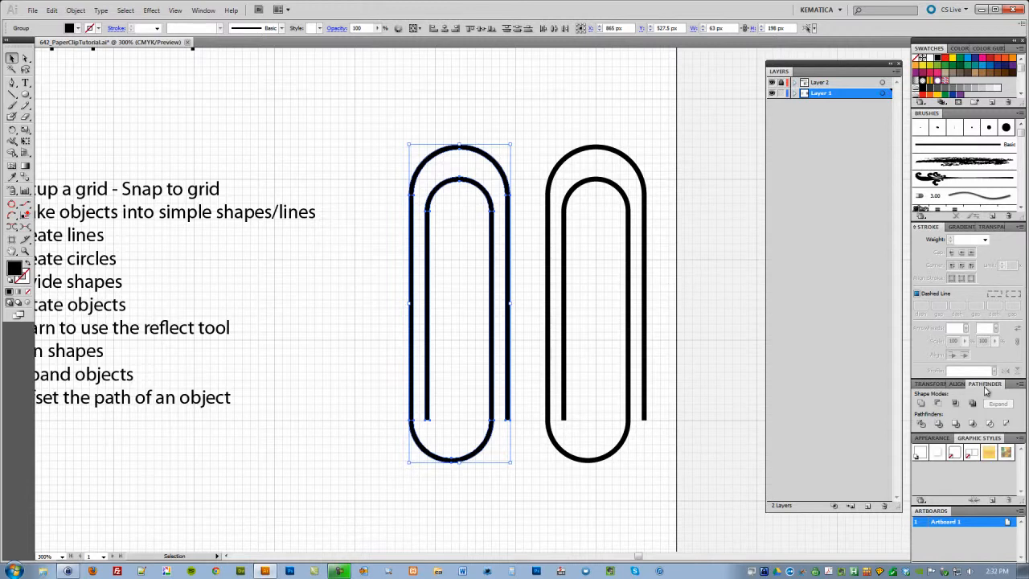
left_click(922, 406)
left_click(390, 230)
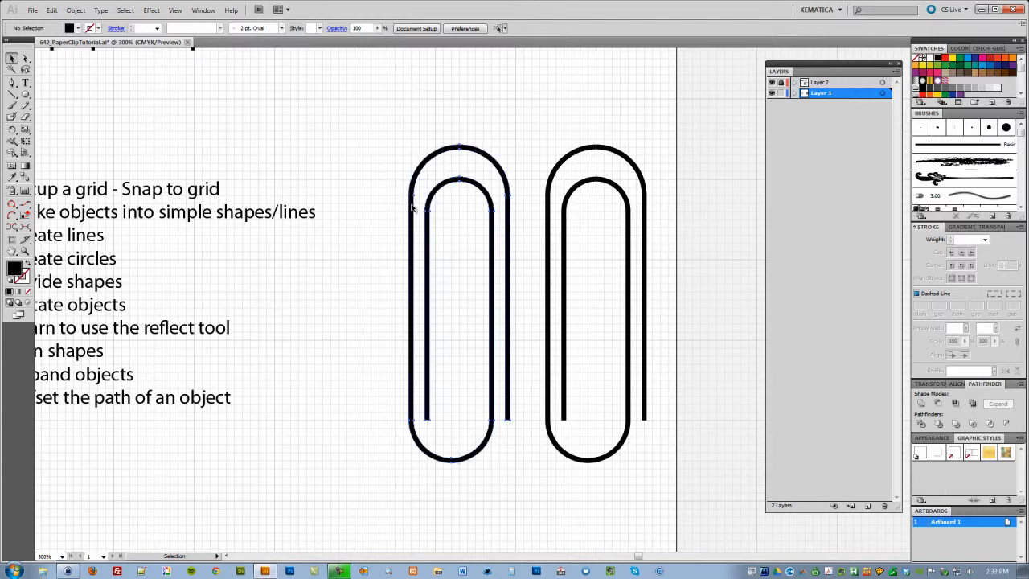
left_click(413, 206)
left_click(373, 217)
Join the copied clip's outer top arc and outer left line at their shared endpoint, using the Direct Selection tool.
scroll(430, 282, "right", 2)
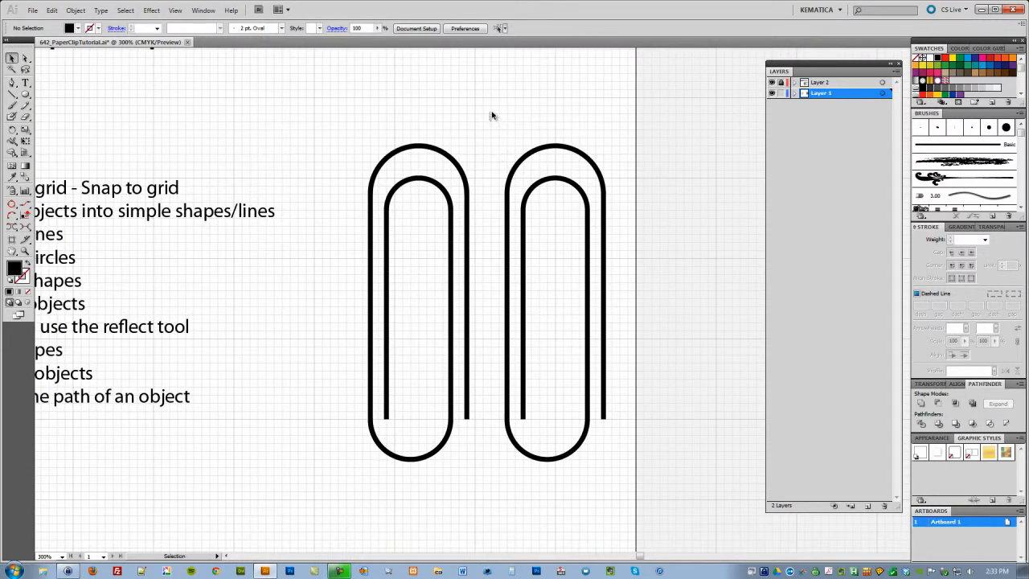
left_click(25, 58)
left_click(12, 58)
left_click_drag(487, 114, 630, 483)
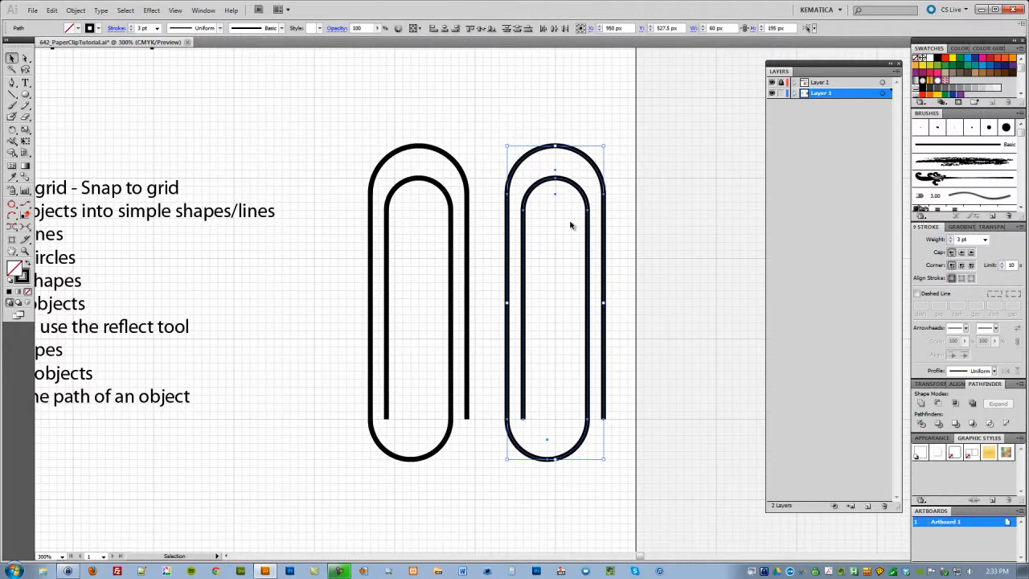
left_click(25, 57)
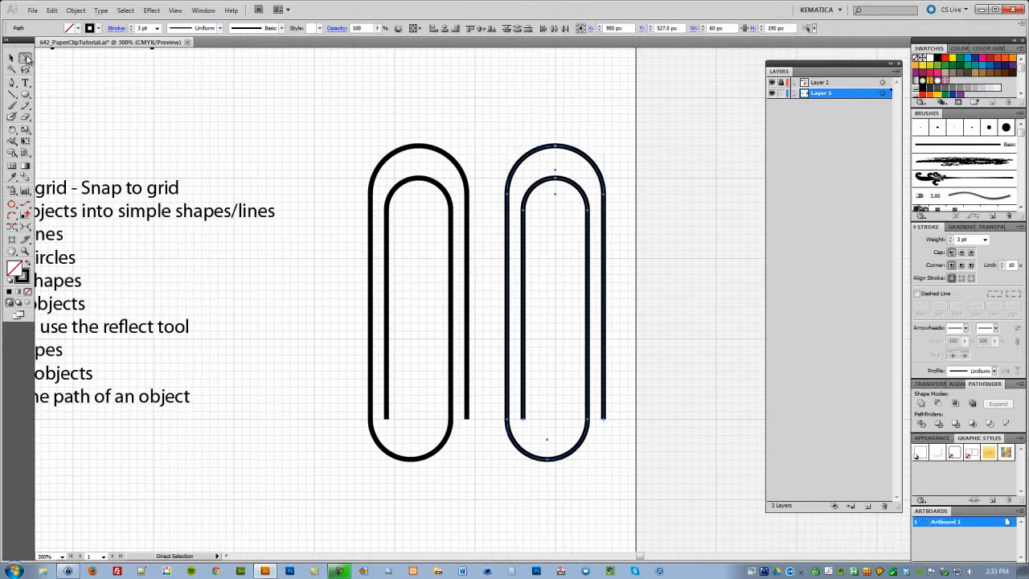
left_click(111, 73)
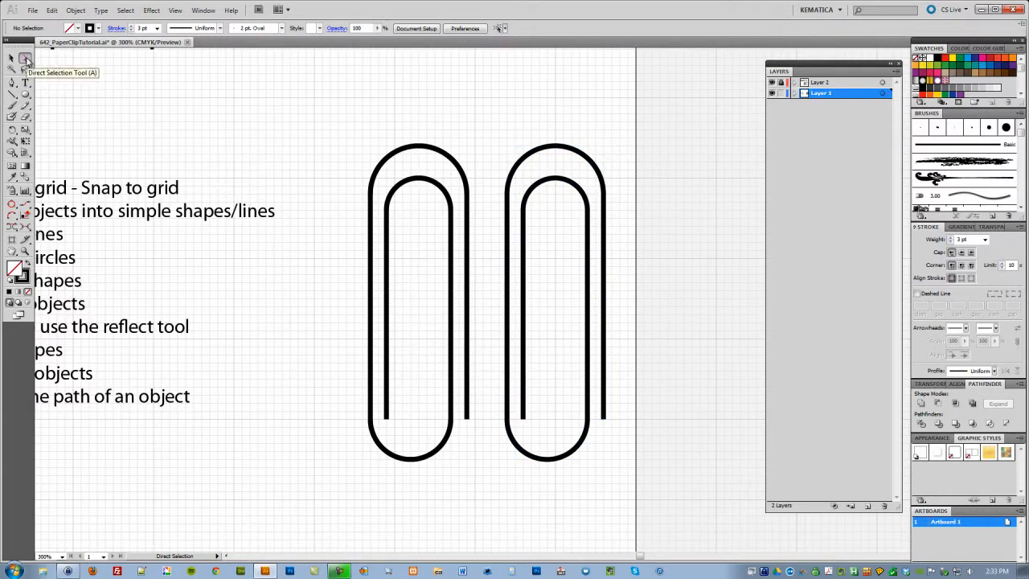
left_click_drag(496, 188, 522, 203)
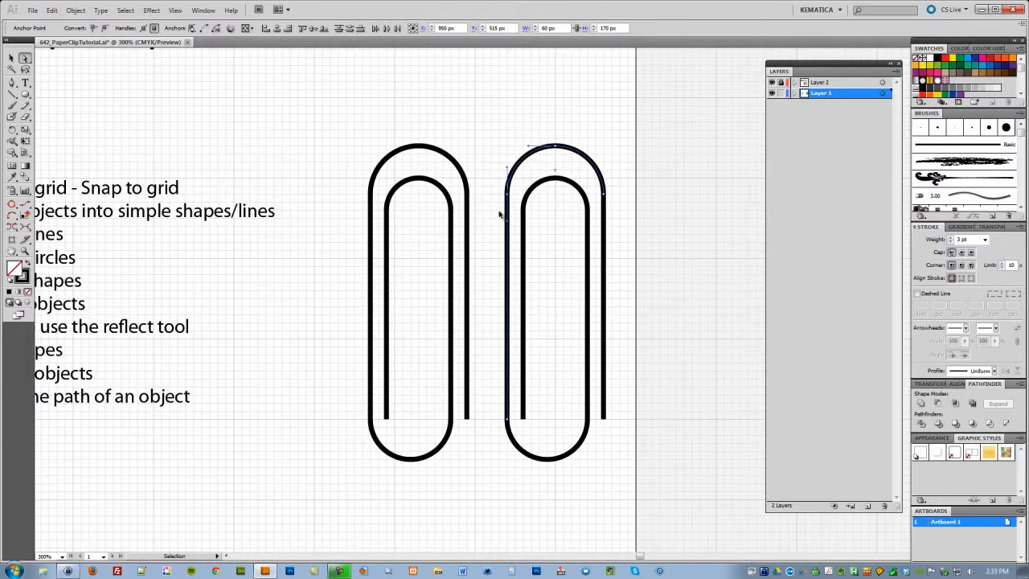
key("ctrl+j")
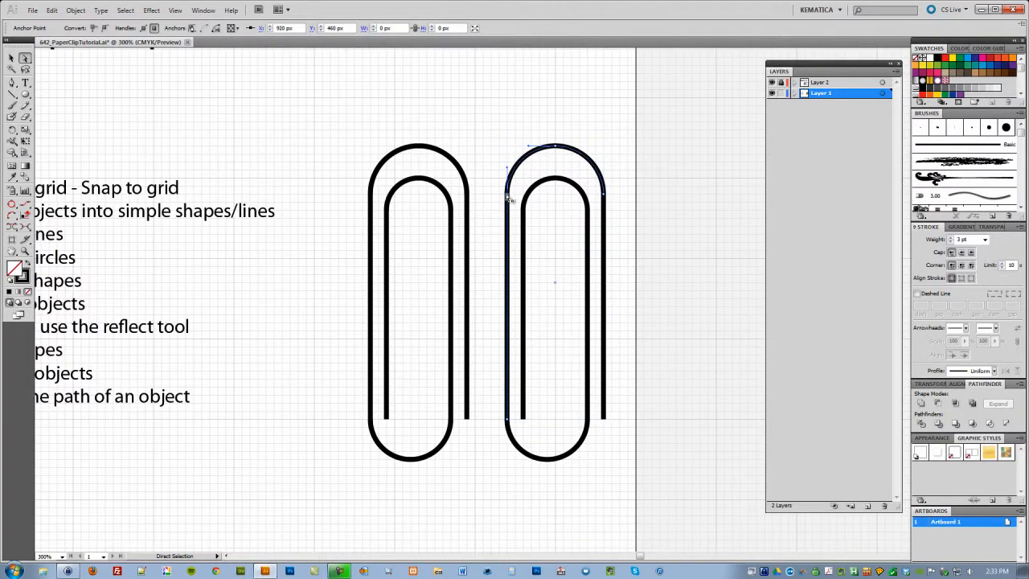
left_click(489, 201)
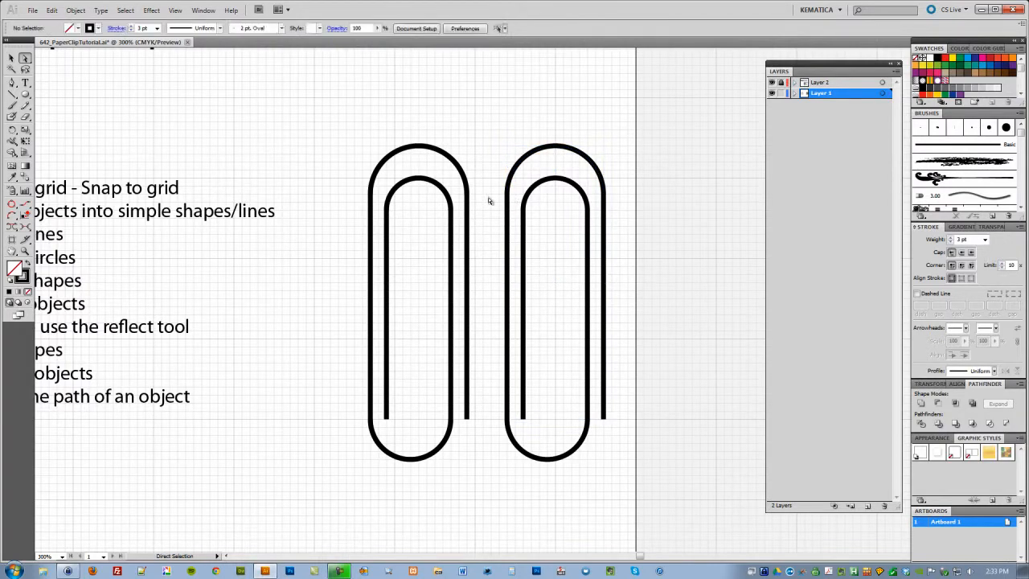
Join the copied clip's bottom arc to the straight lines that meet its two ends.
left_click_drag(496, 274, 489, 262)
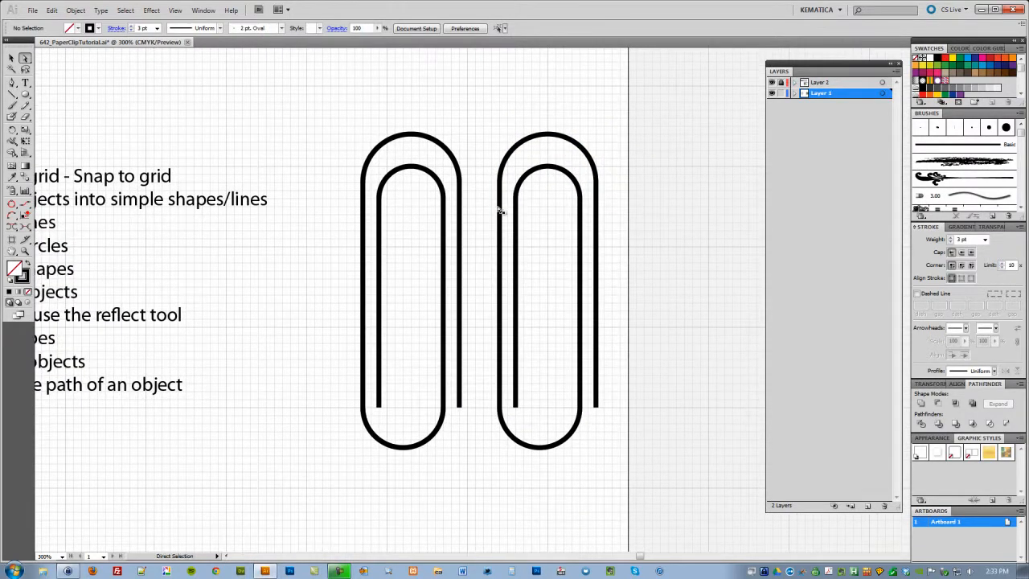
left_click(500, 413)
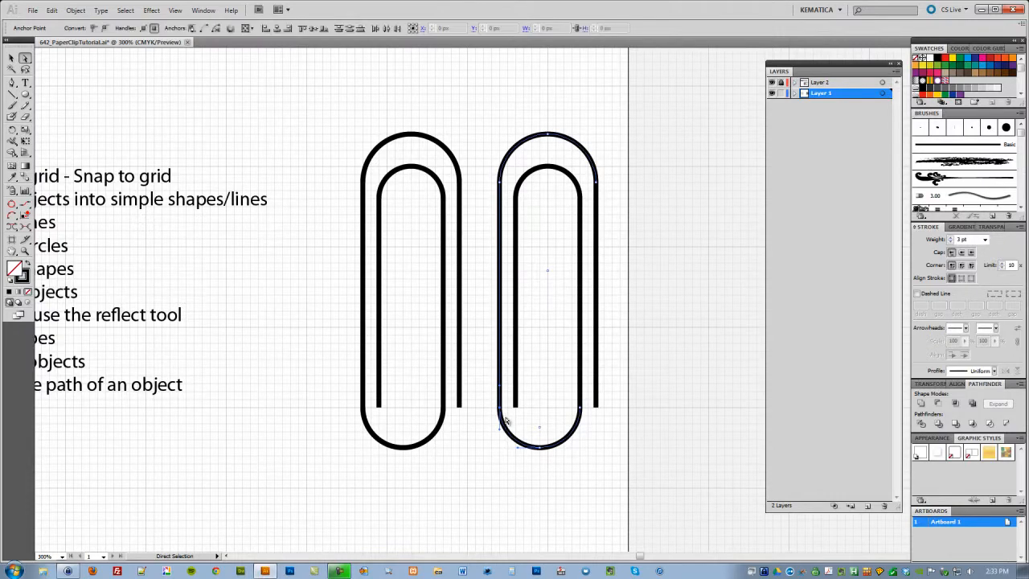
key("ctrl+j")
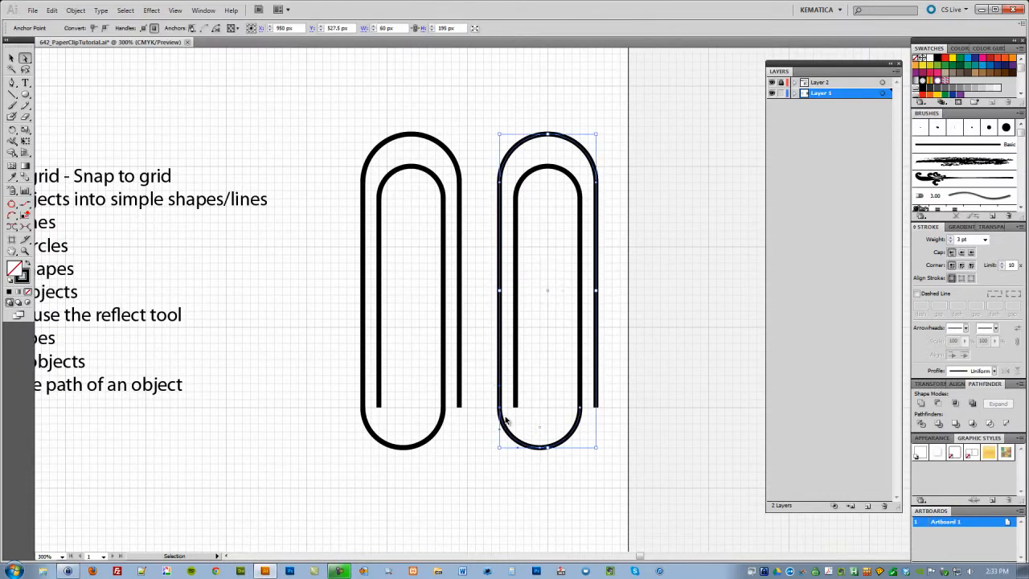
left_click_drag(460, 401, 462, 401)
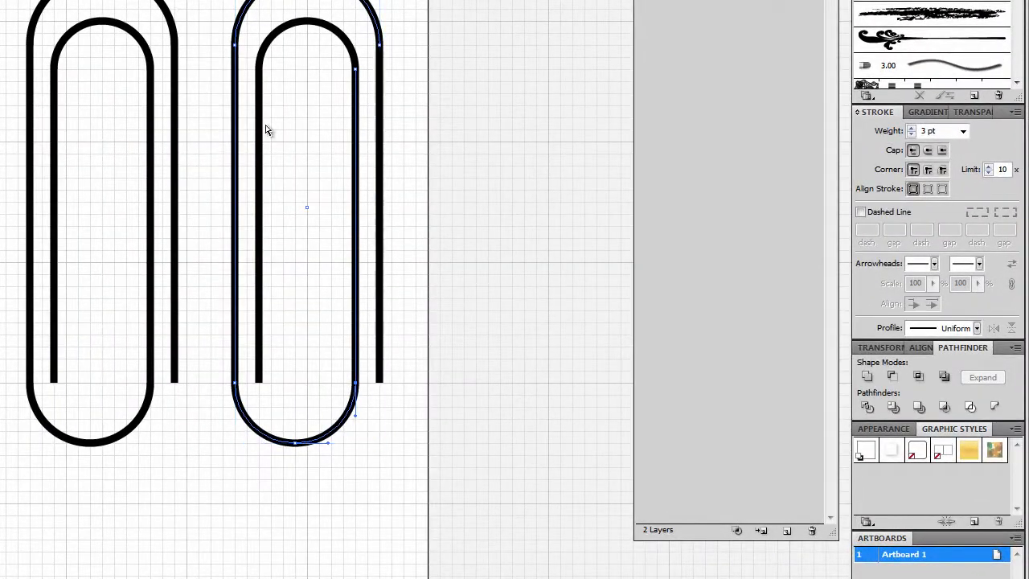
Join the copied clip's inner arc to both inner lines, and its outer arc to the outer right line.
left_click_drag(336, 53, 369, 81)
key("ctrl+j")
key("a")
left_click_drag(288, 55, 249, 87)
key("ctrl+j")
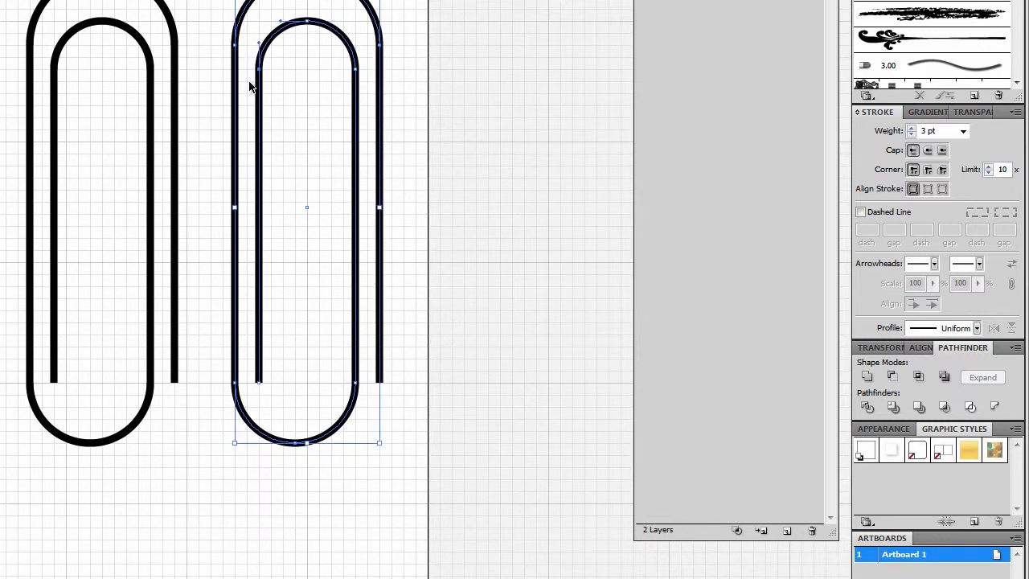
left_click_drag(396, 37, 370, 52)
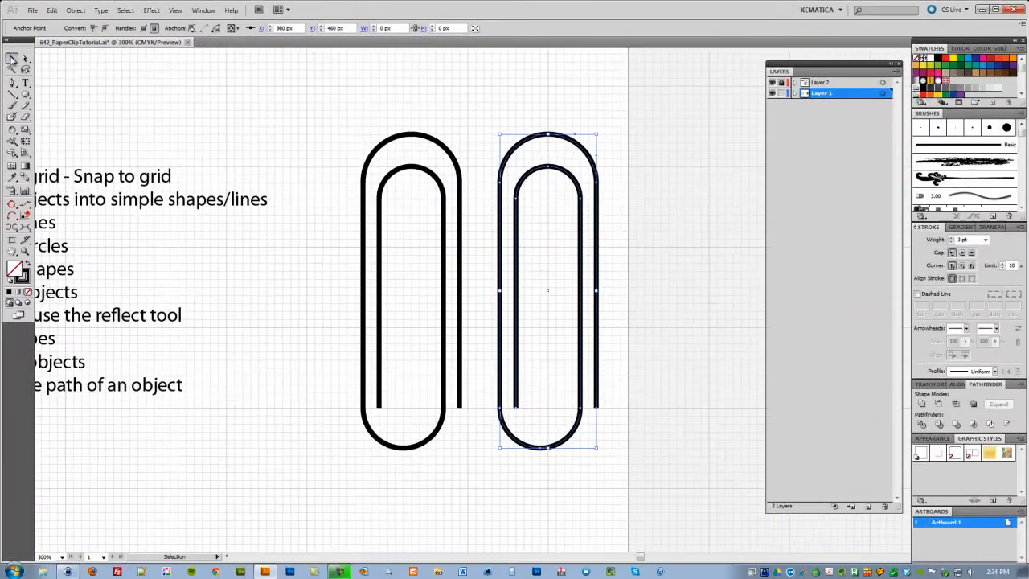
left_click(299, 170)
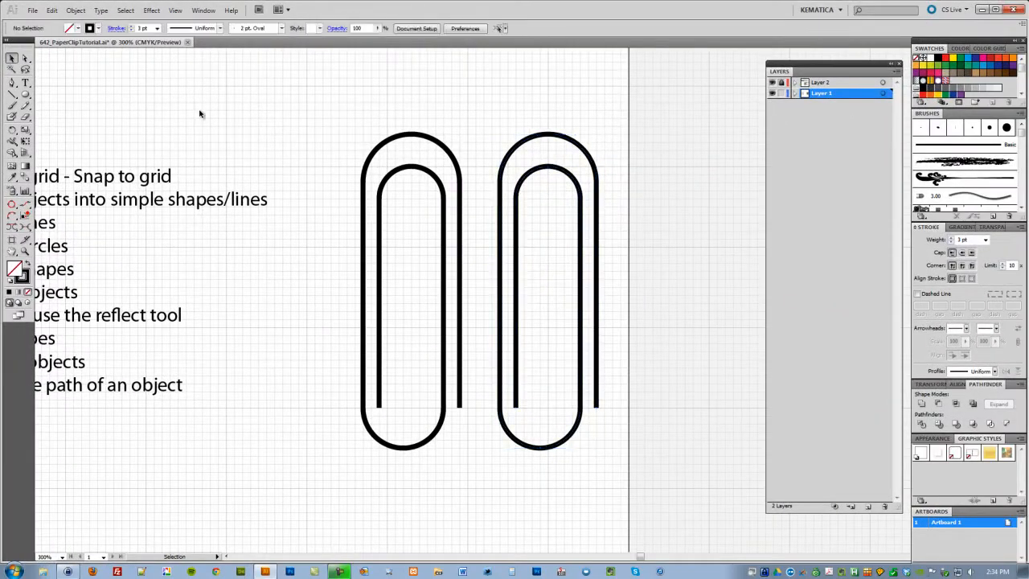
Compare the two black clips with the green, outlined and multicoloured reference clips.
key("ctrl+minus")
key("ctrl+minus")
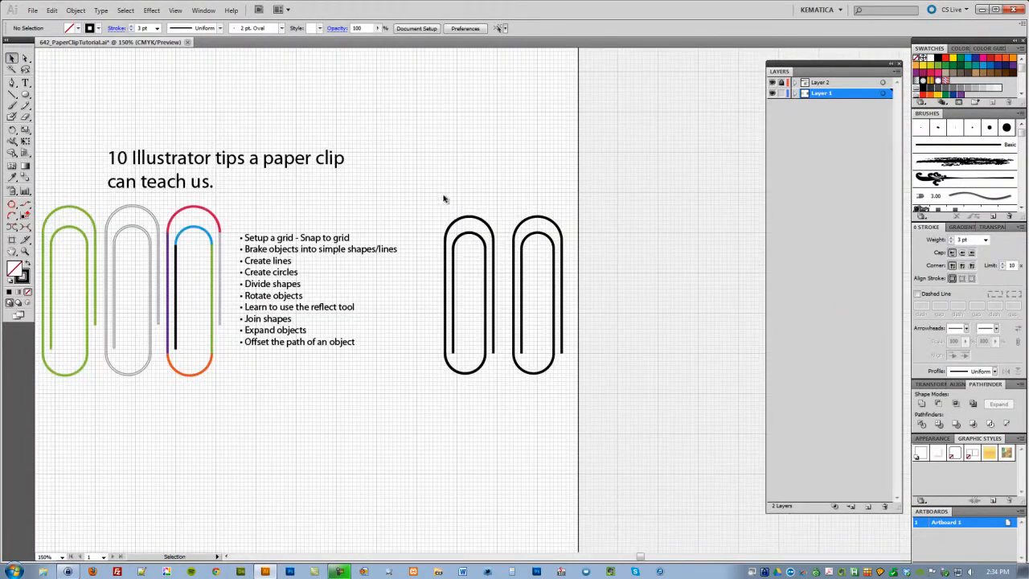
left_click_drag(473, 216, 457, 191)
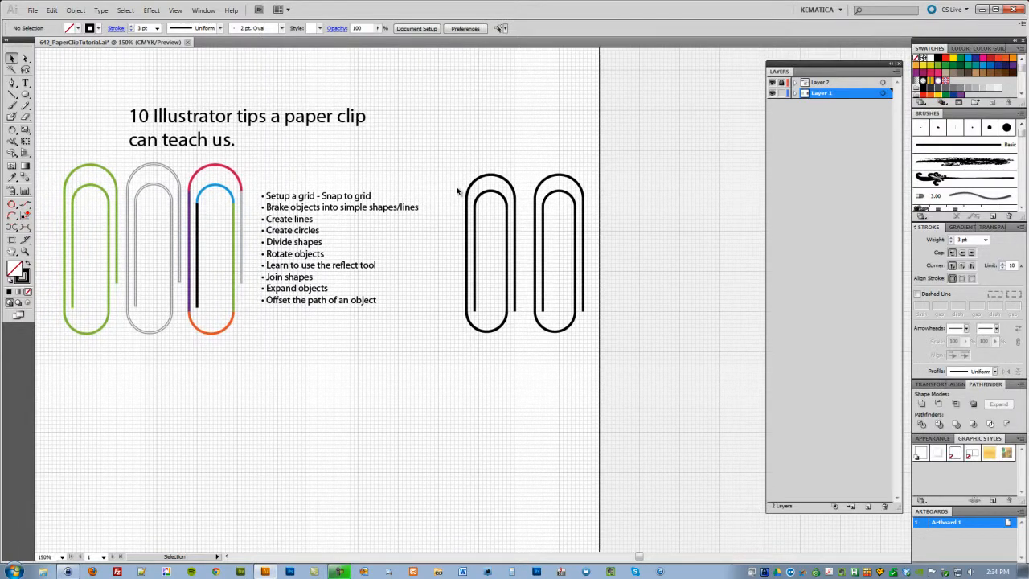
key("ctrl+plus")
key("ctrl+plus")
key("ctrl+plus")
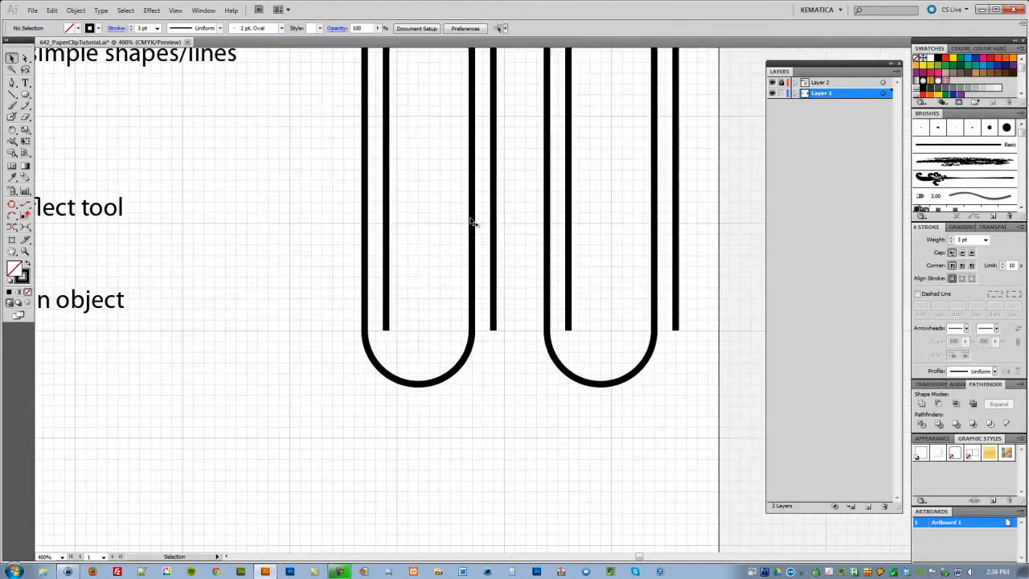
left_click_drag(466, 193, 474, 320)
left_click_drag(364, 291, 329, 282)
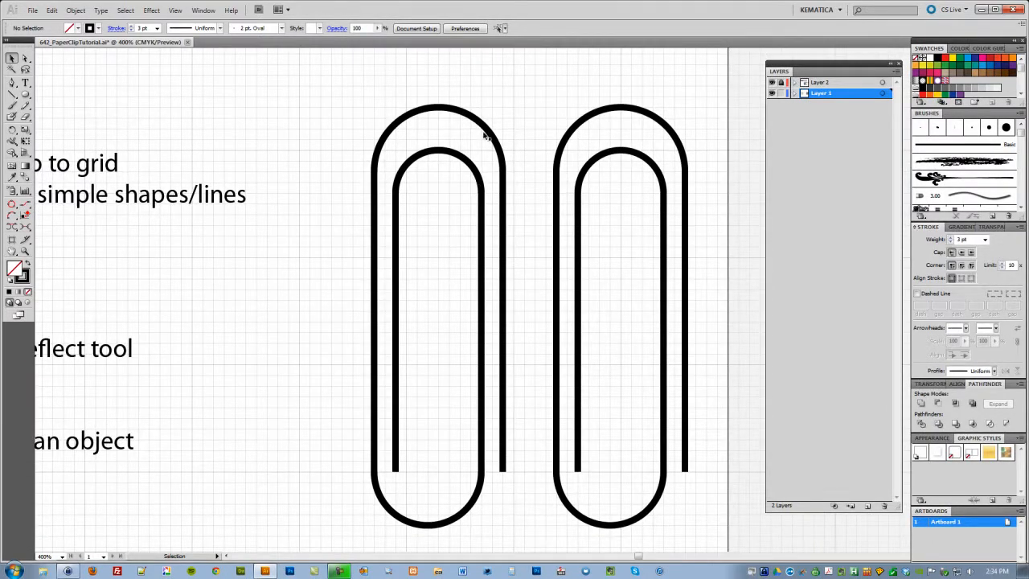
Fill the united original clip with a medium grey swatch.
left_click_drag(513, 82, 340, 528)
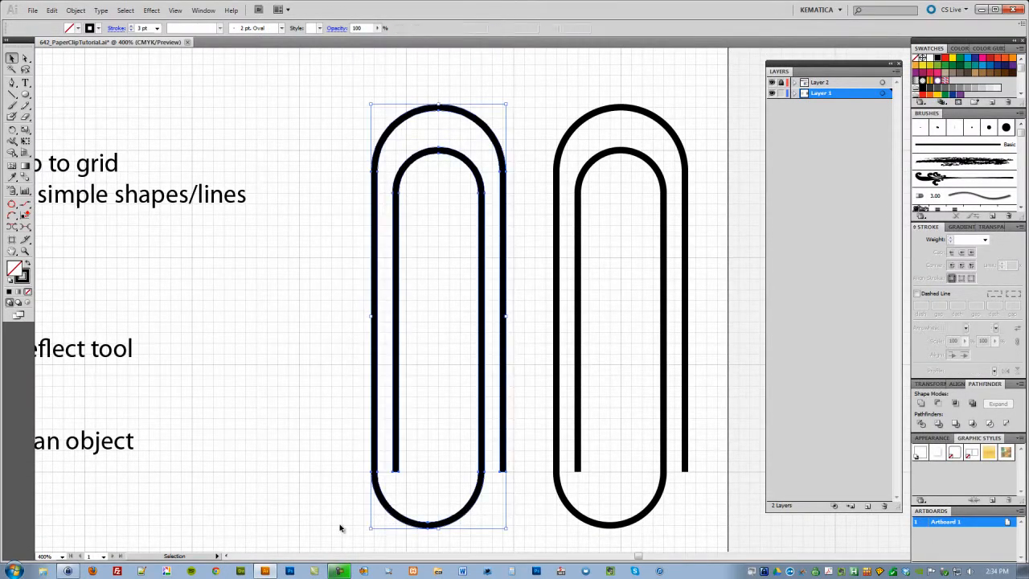
key("ctrl+minus")
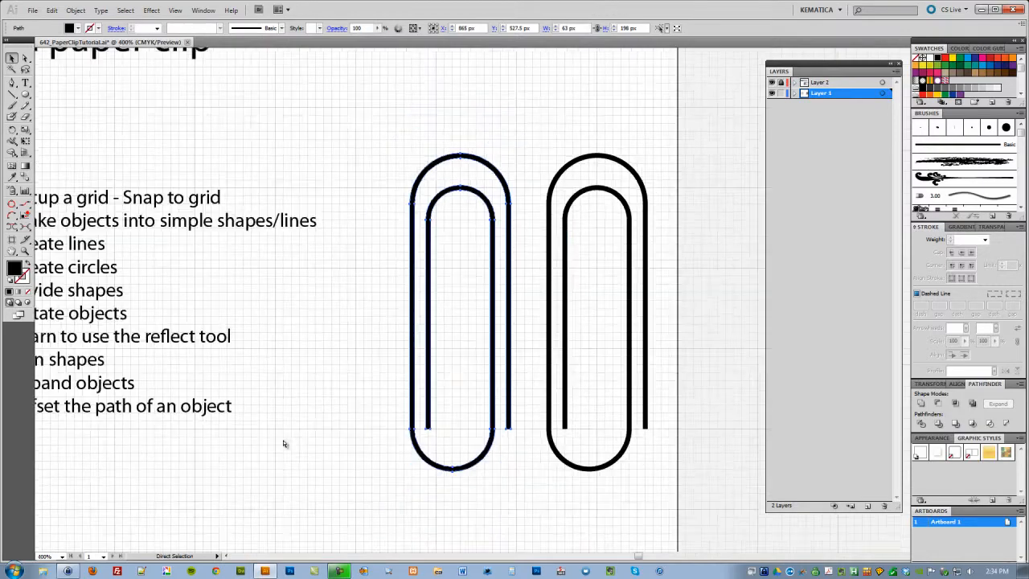
key("ctrl+minus")
left_click_drag(323, 449, 319, 428)
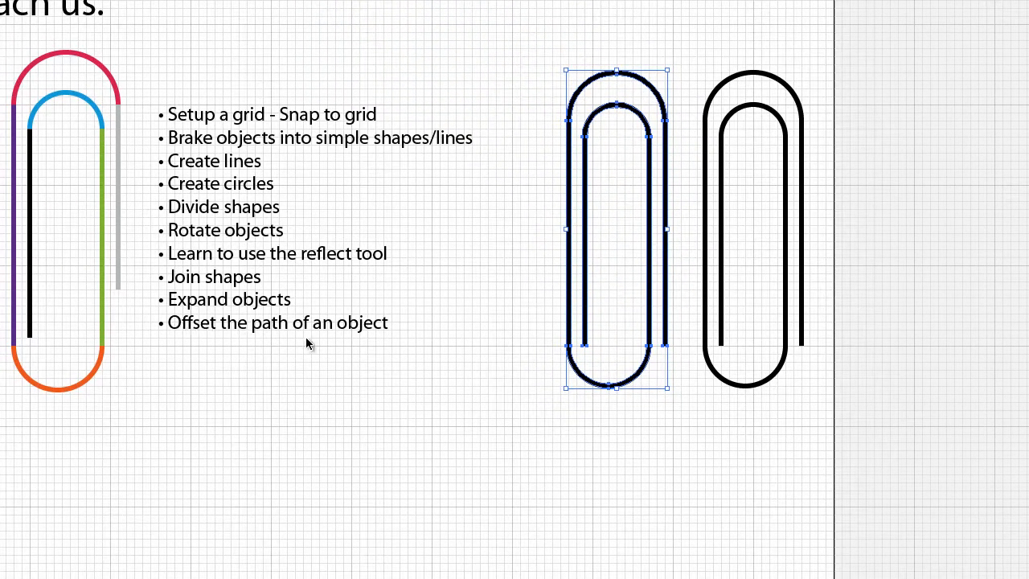
key("ctrl+plus")
key("ctrl+plus")
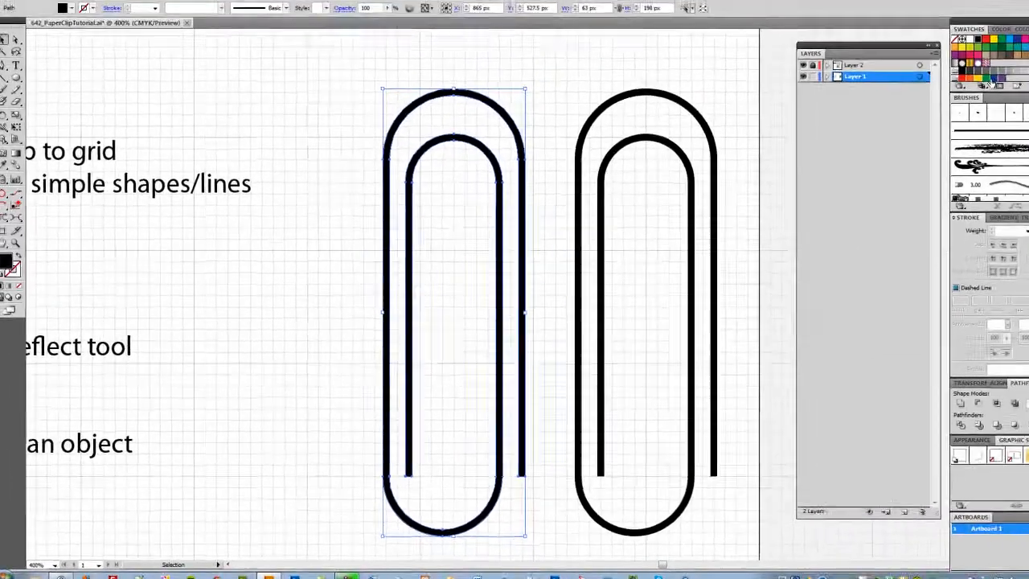
left_click(997, 79)
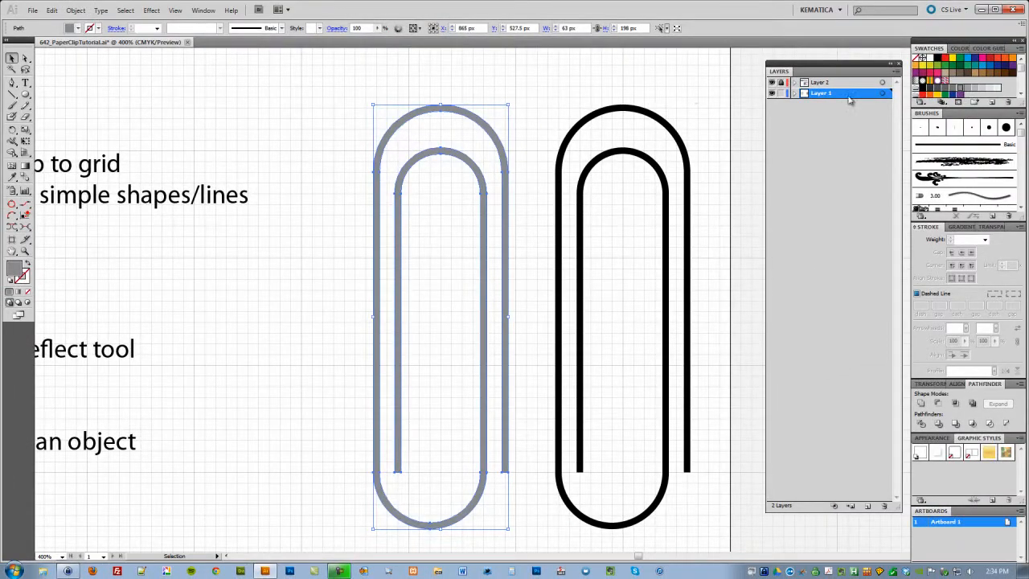
left_click(970, 89)
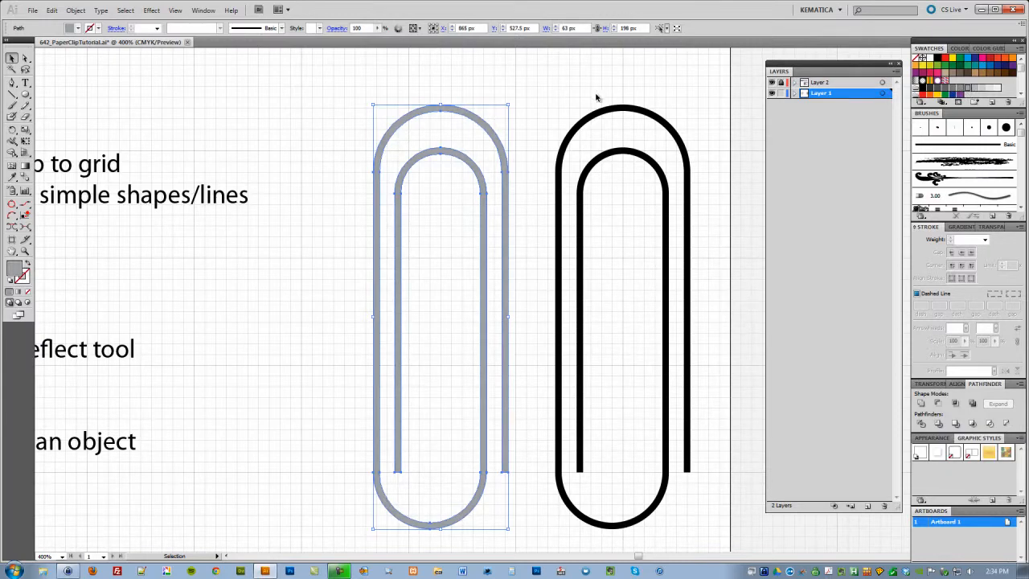
left_click(338, 133)
Offset the grey clip's path by -1 px with Miter joins and a miter limit of 4, previewing the result.
key("ctrl+minus")
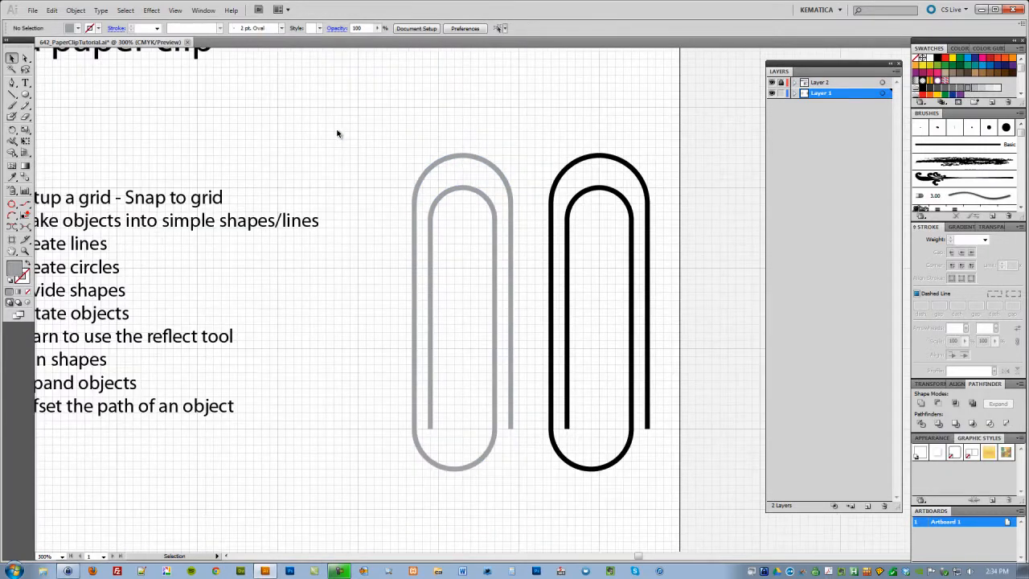
left_click_drag(386, 155, 483, 438)
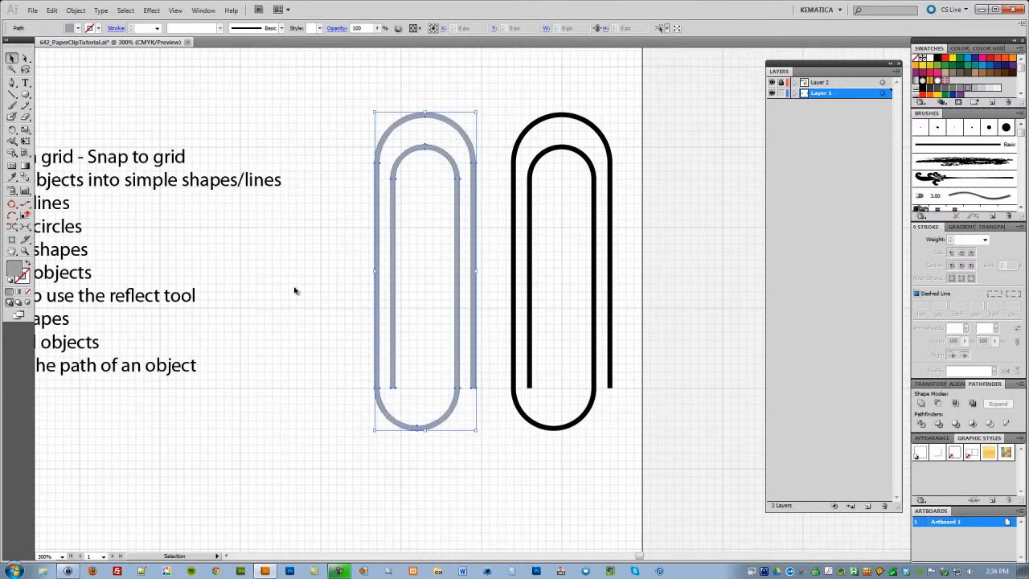
left_click(73, 9)
mouse_move(89, 229)
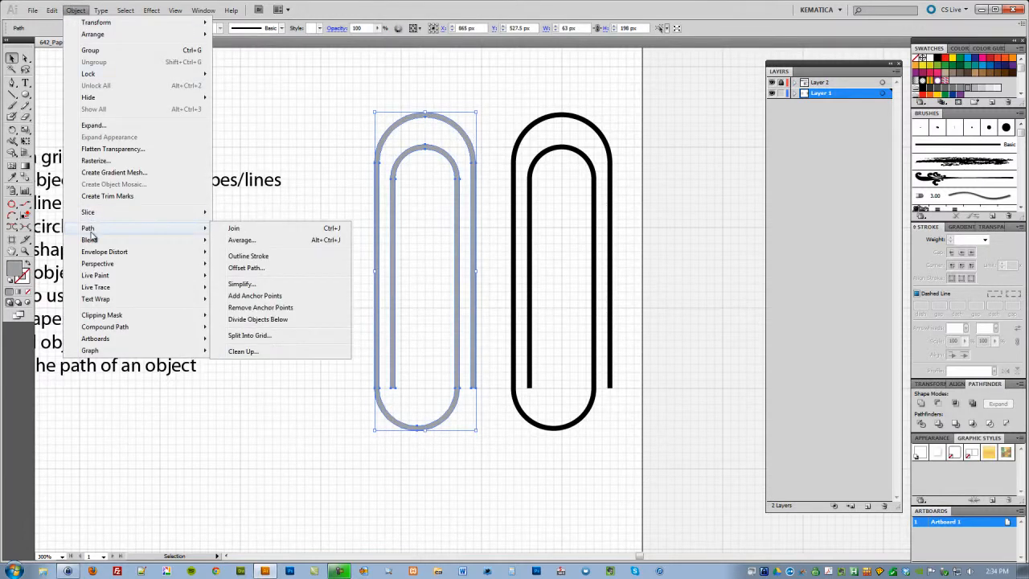
left_click(247, 268)
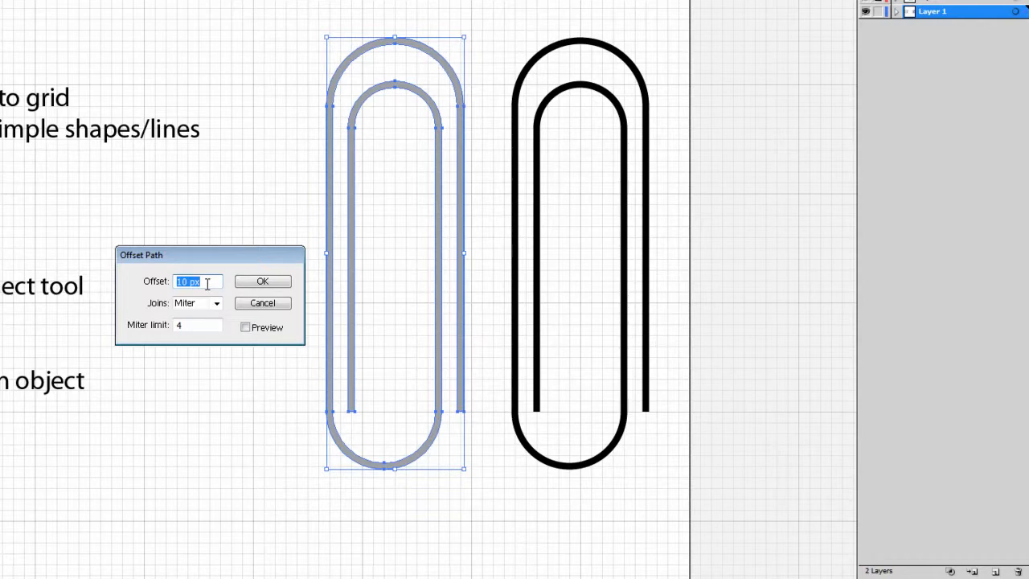
type("-1")
left_click(246, 327)
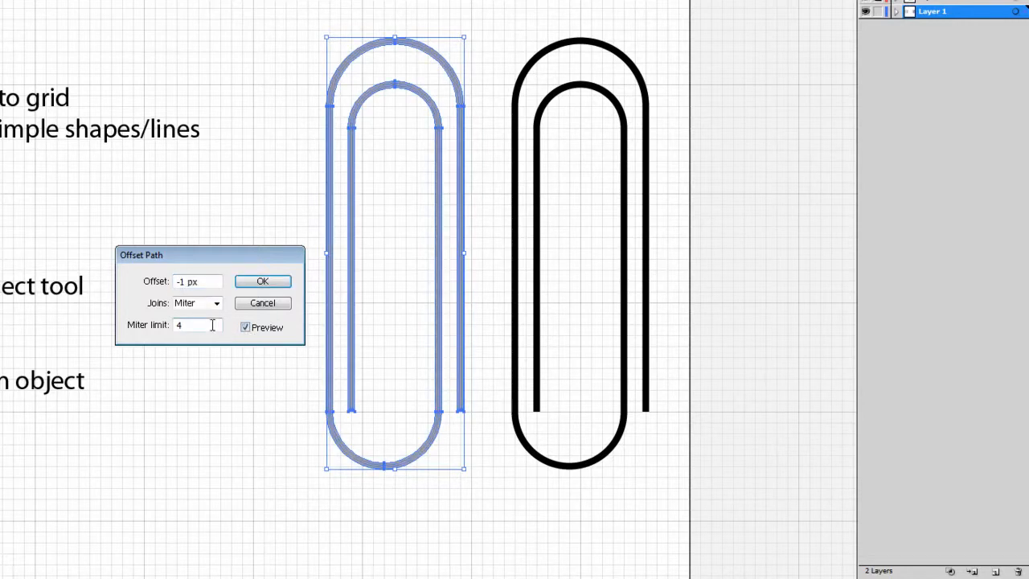
left_click(254, 283)
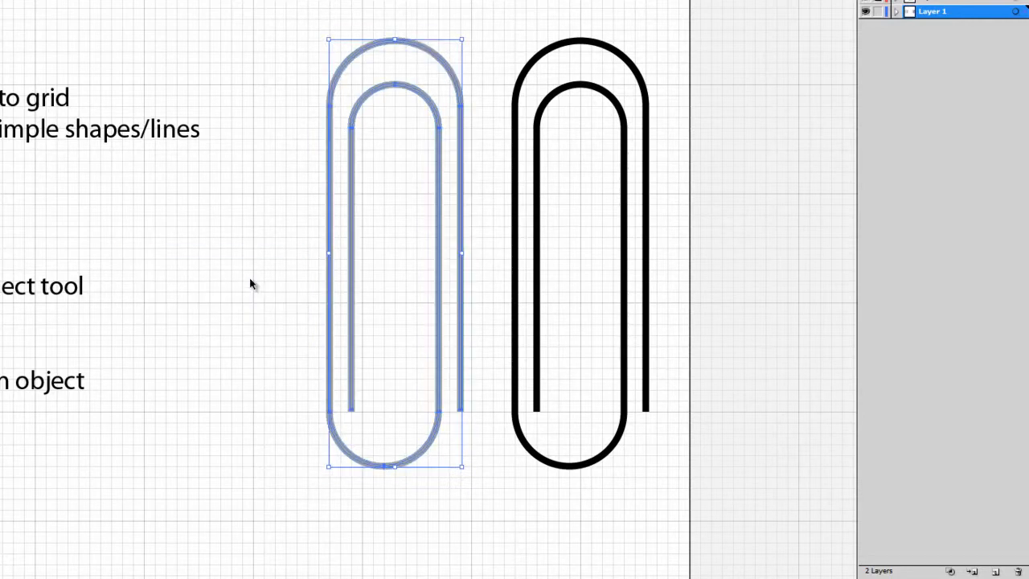
Fill the inner offset path of the grey clip with white and deselect it.
key("ctrl+plus")
key("ctrl+plus")
key("ctrl+plus")
key("space")
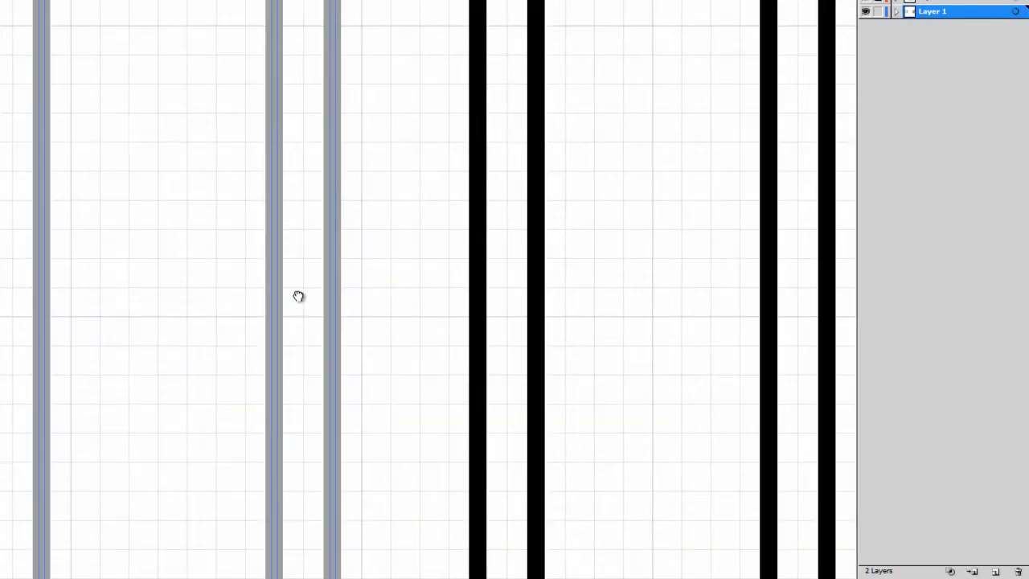
left_click_drag(241, 431, 335, 245)
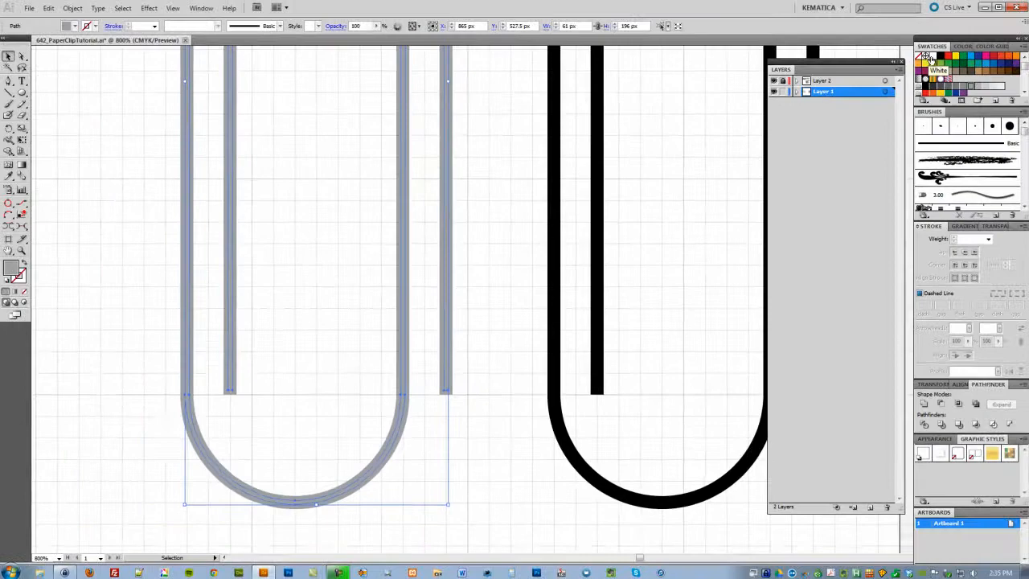
left_click(930, 59)
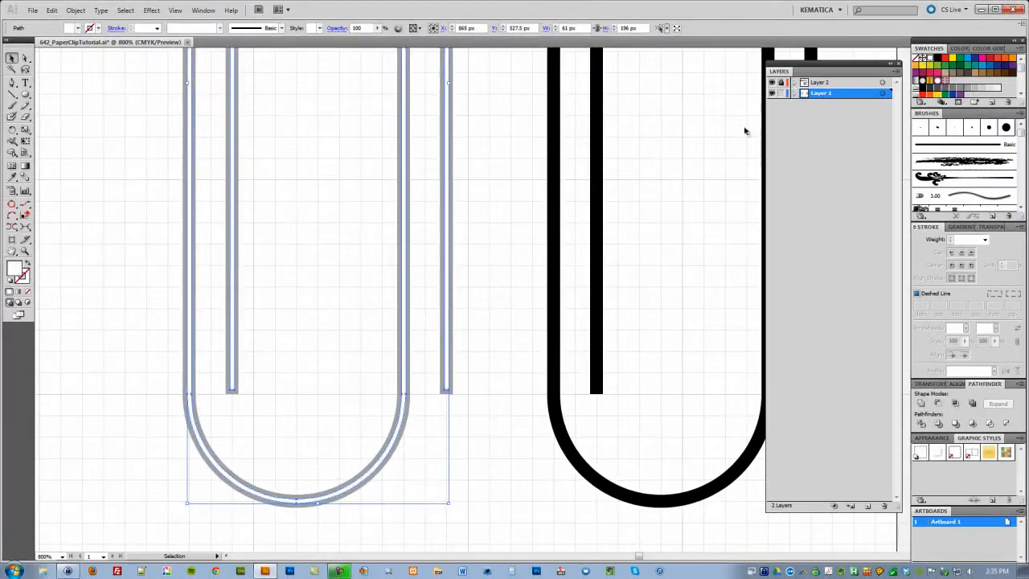
left_click(505, 219)
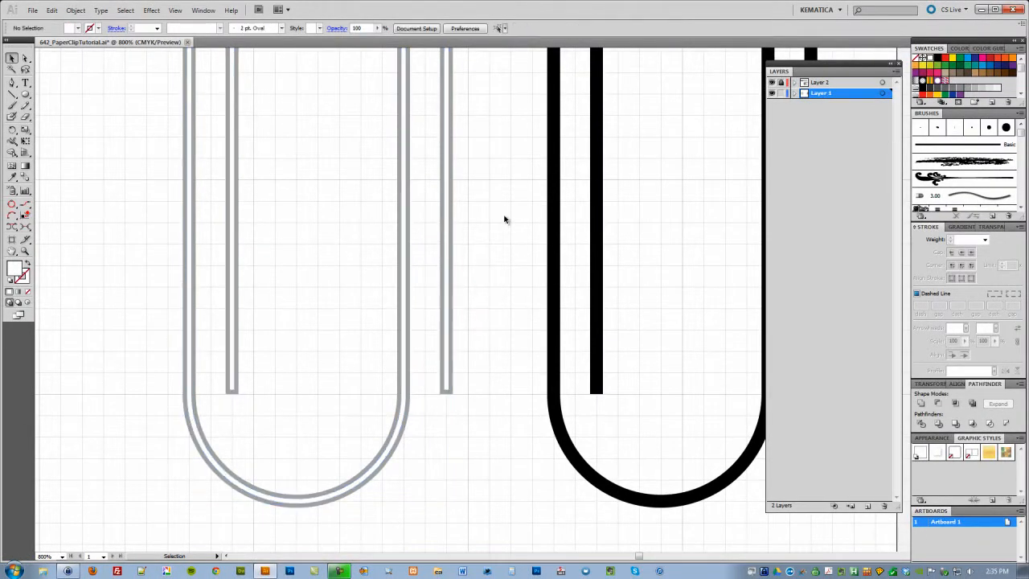
Hide the document grid behind the paper clips.
key("ctrl+minus")
key("ctrl+minus")
key("ctrl+minus")
key("ctrl+minus")
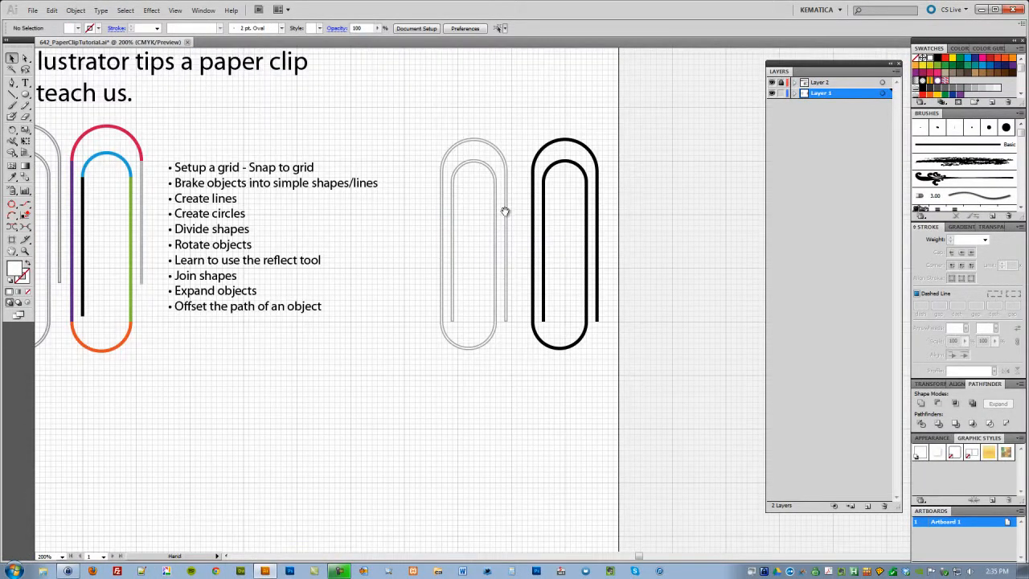
key("ctrl+quotedbl")
Examine the outlined grey clip up close and compare it with the black copy and the reference clips.
left_click_drag(505, 222, 452, 273)
key("ctrl+plus")
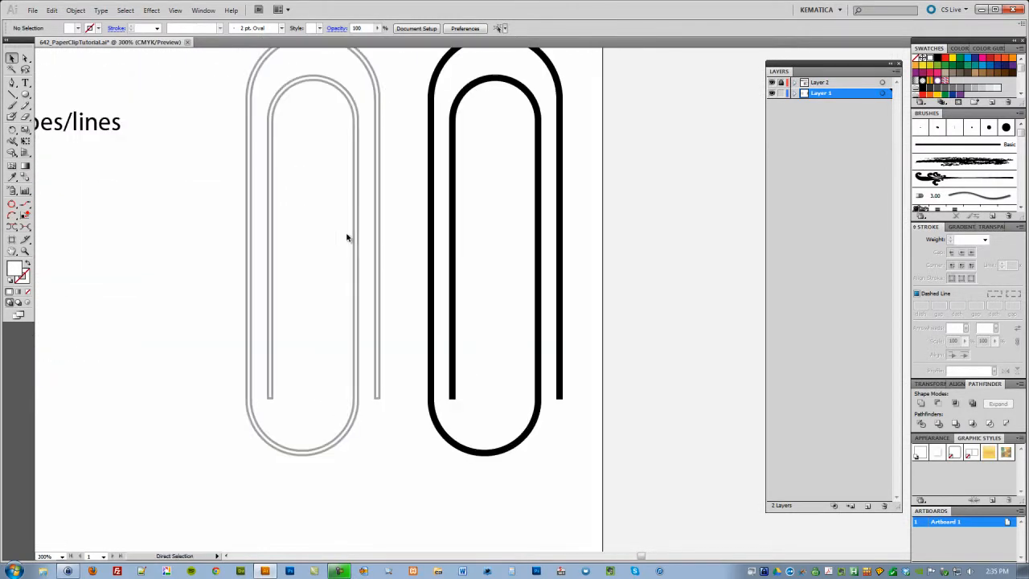
left_click_drag(356, 244, 475, 284)
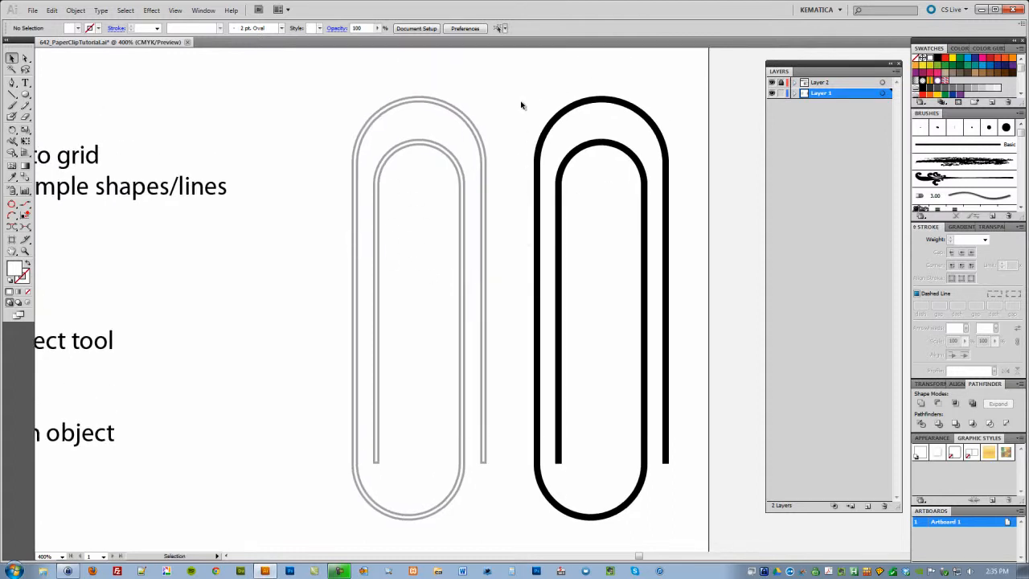
key("ctrl+minus")
key("ctrl+minus")
key("ctrl+minus")
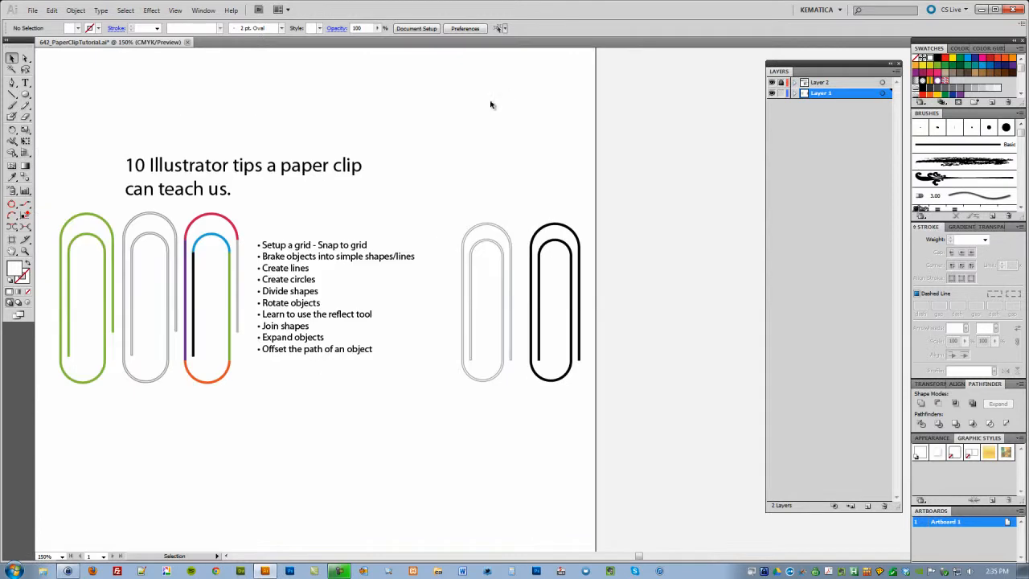
left_click_drag(459, 231, 491, 182)
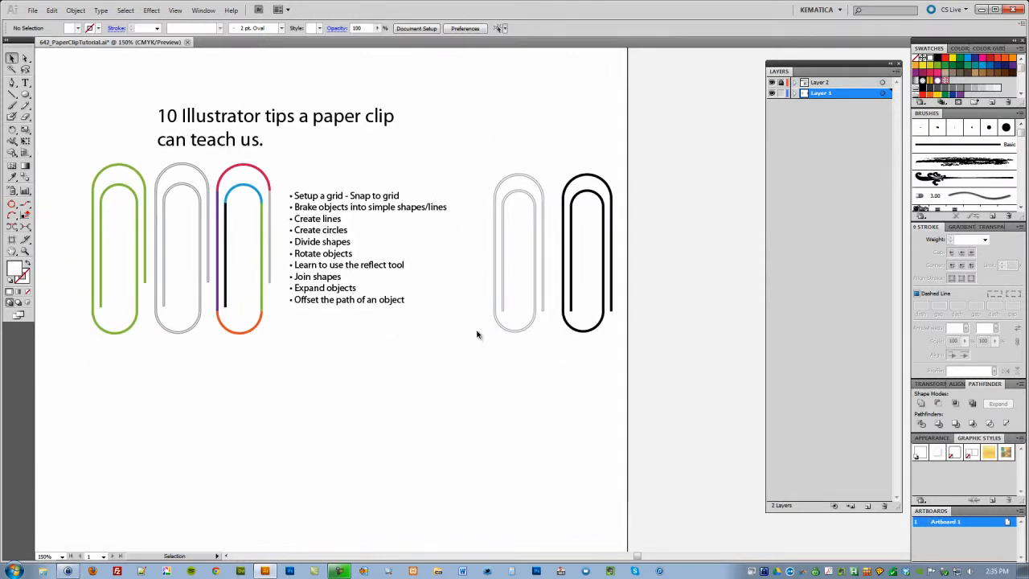